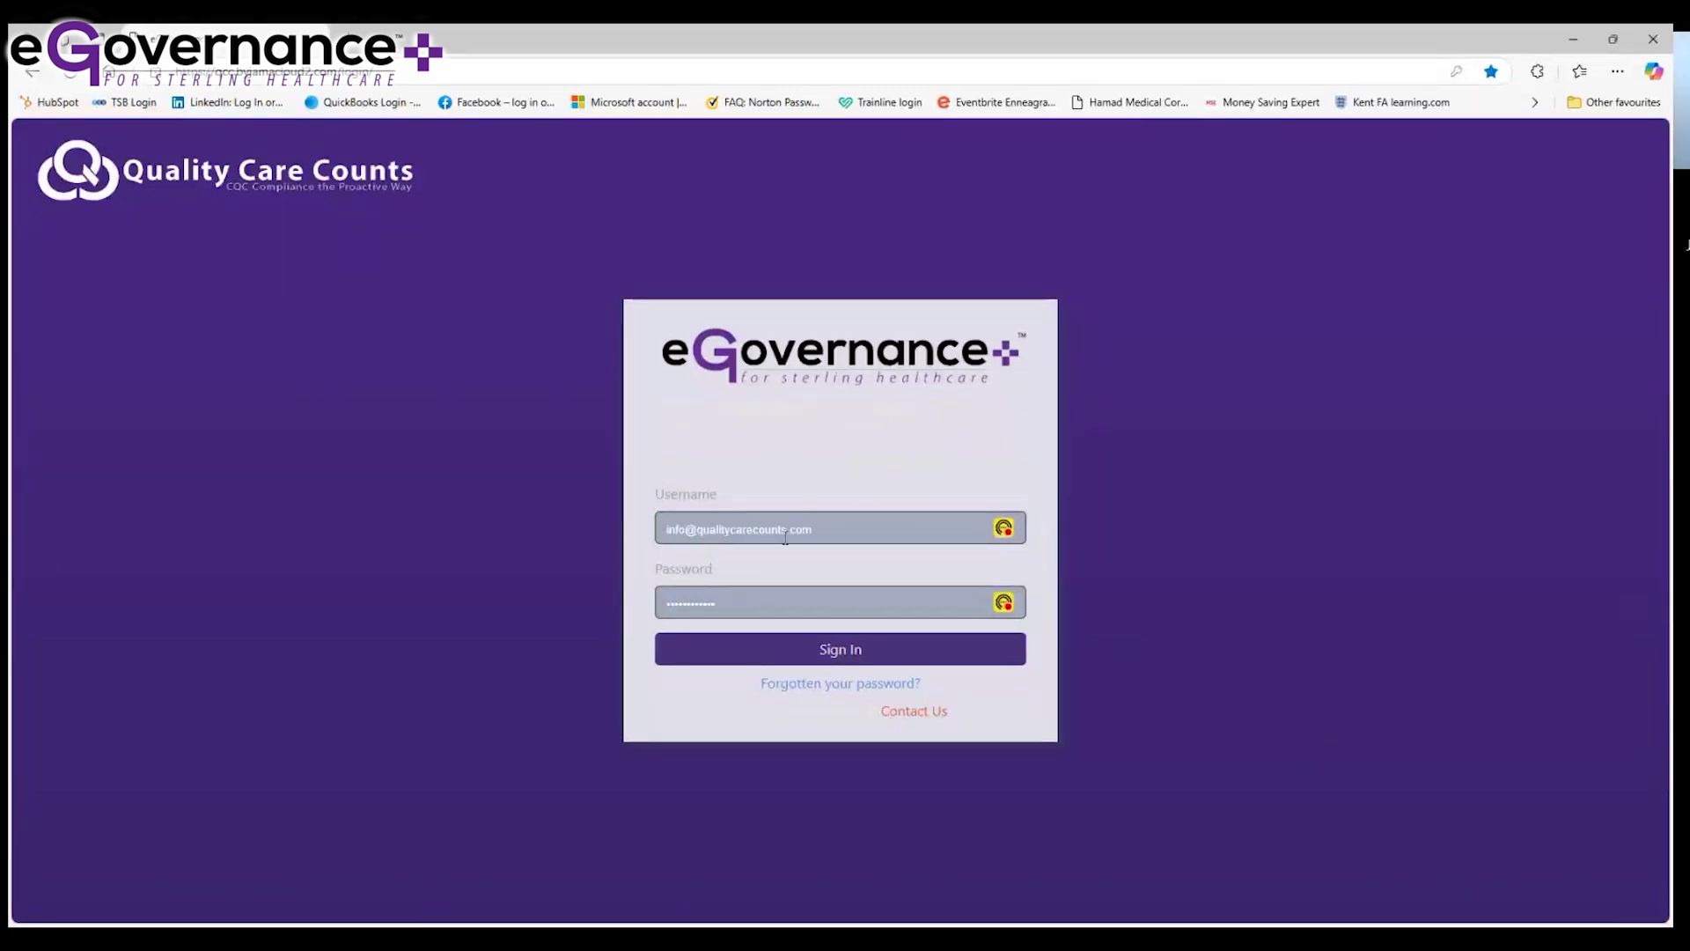
Sign in and inspect the audit score charts for Chimneys Lodge and Oak View on the Business Dashboard.
{"action": "left_click", "coordinate": [835, 654]}
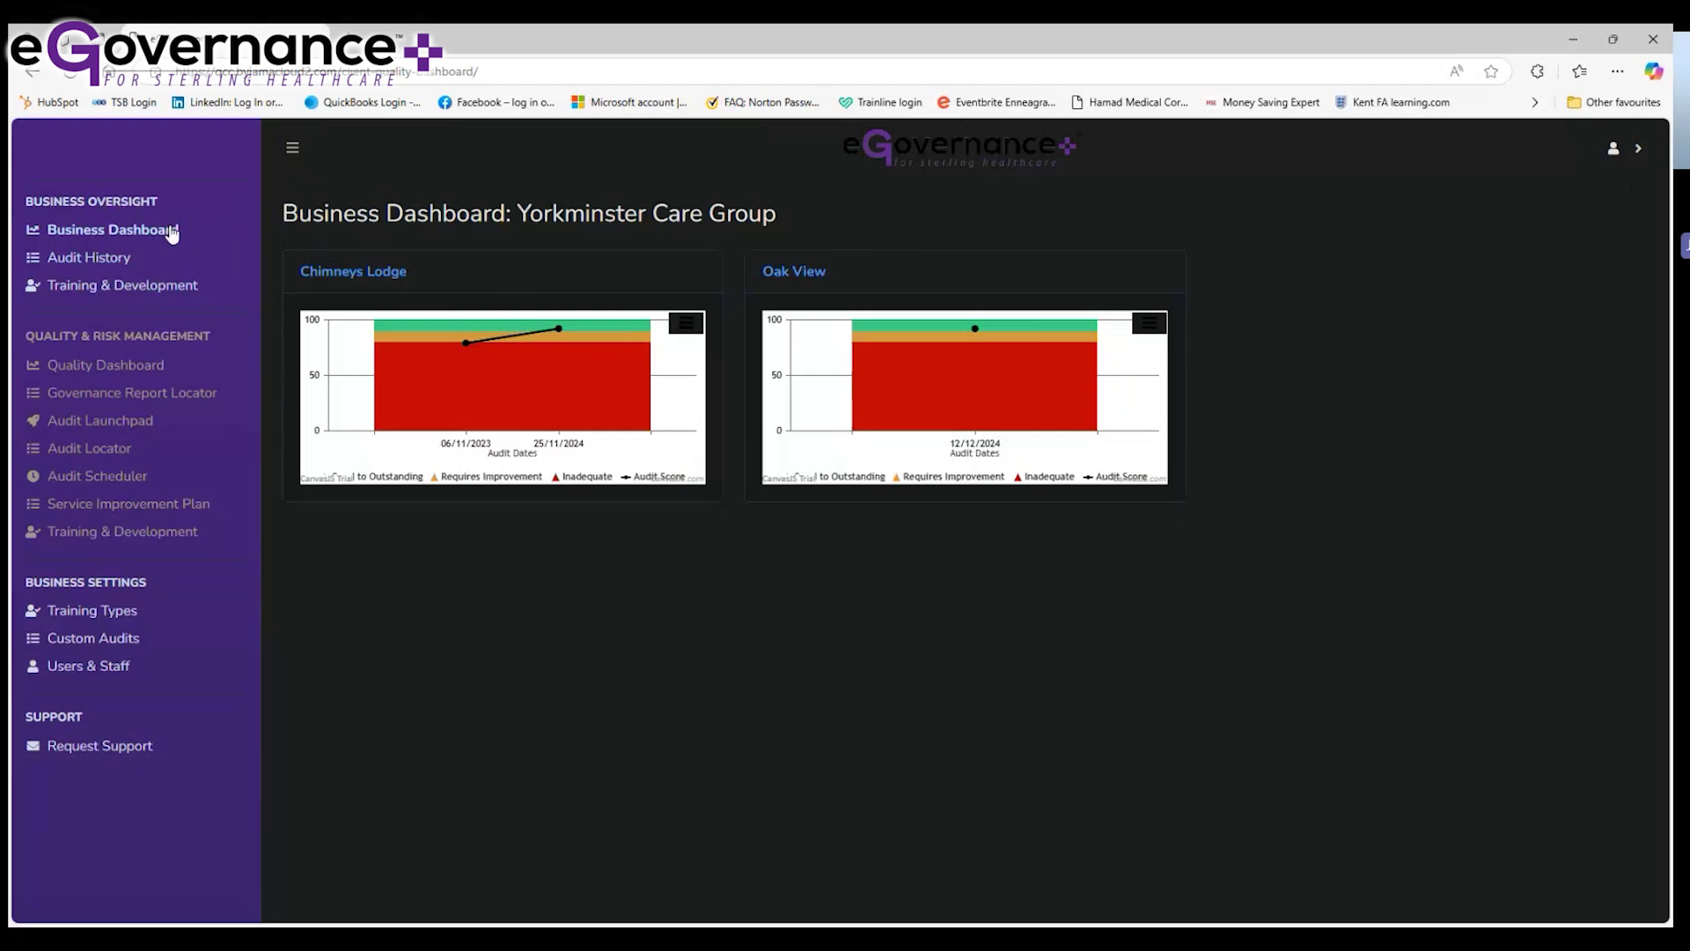
{"action": "mouse_move", "coordinate": [455, 403]}
{"action": "mouse_move", "coordinate": [567, 435]}
{"action": "mouse_move", "coordinate": [568, 404]}
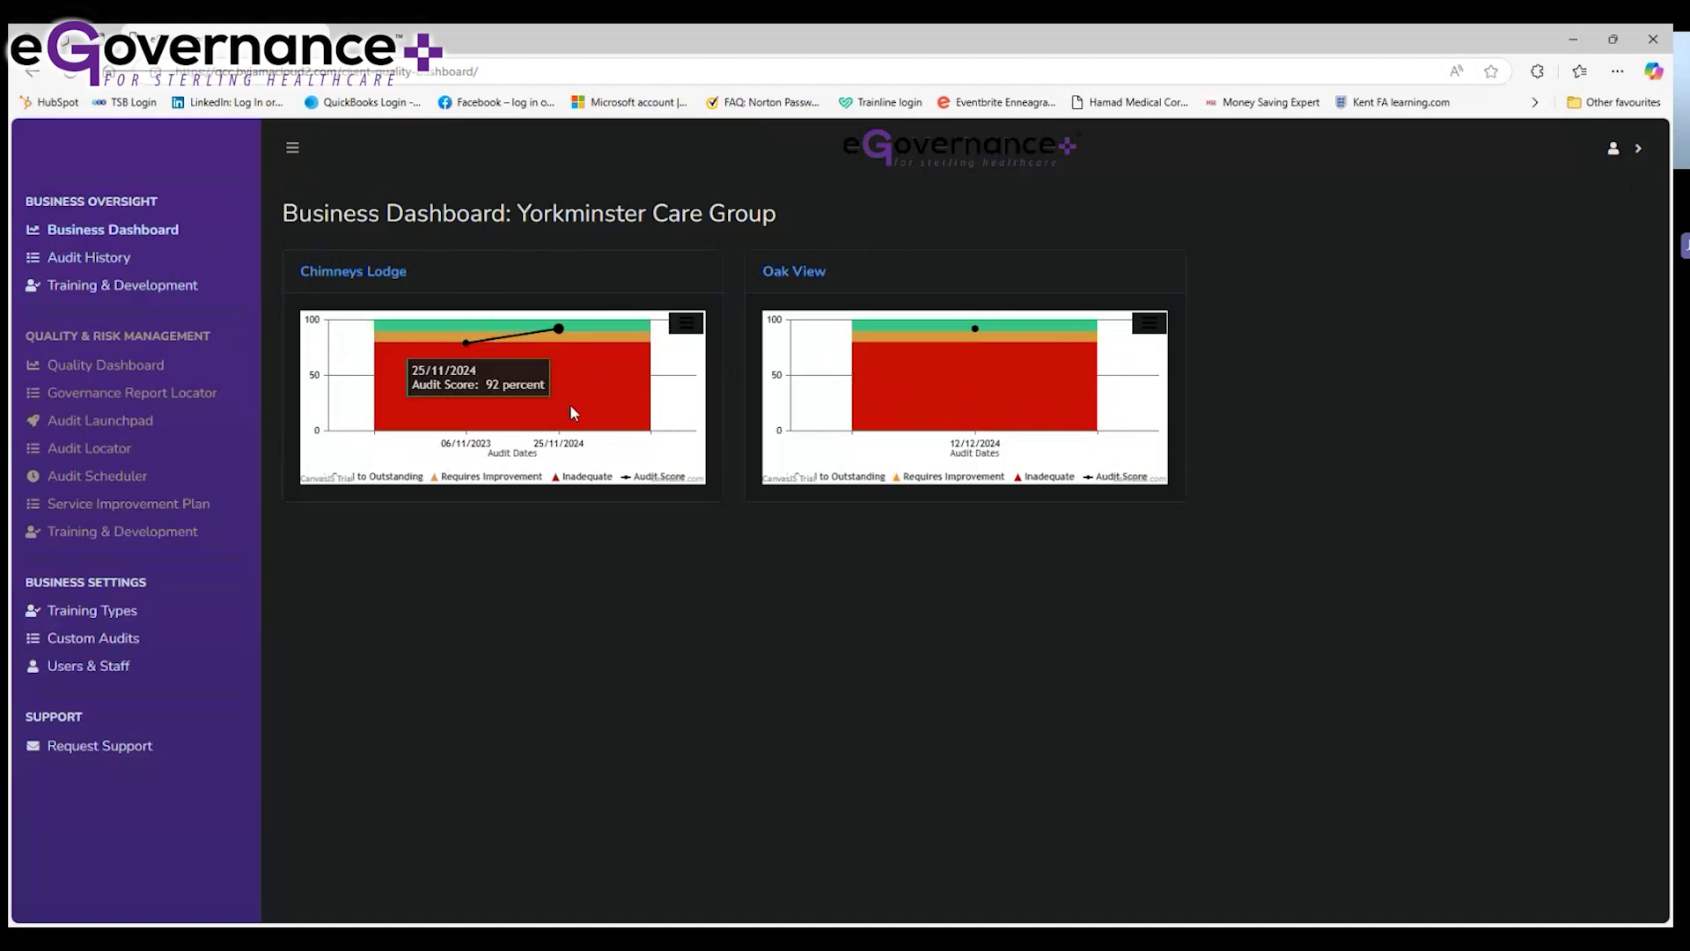
{"action": "mouse_move", "coordinate": [948, 382]}
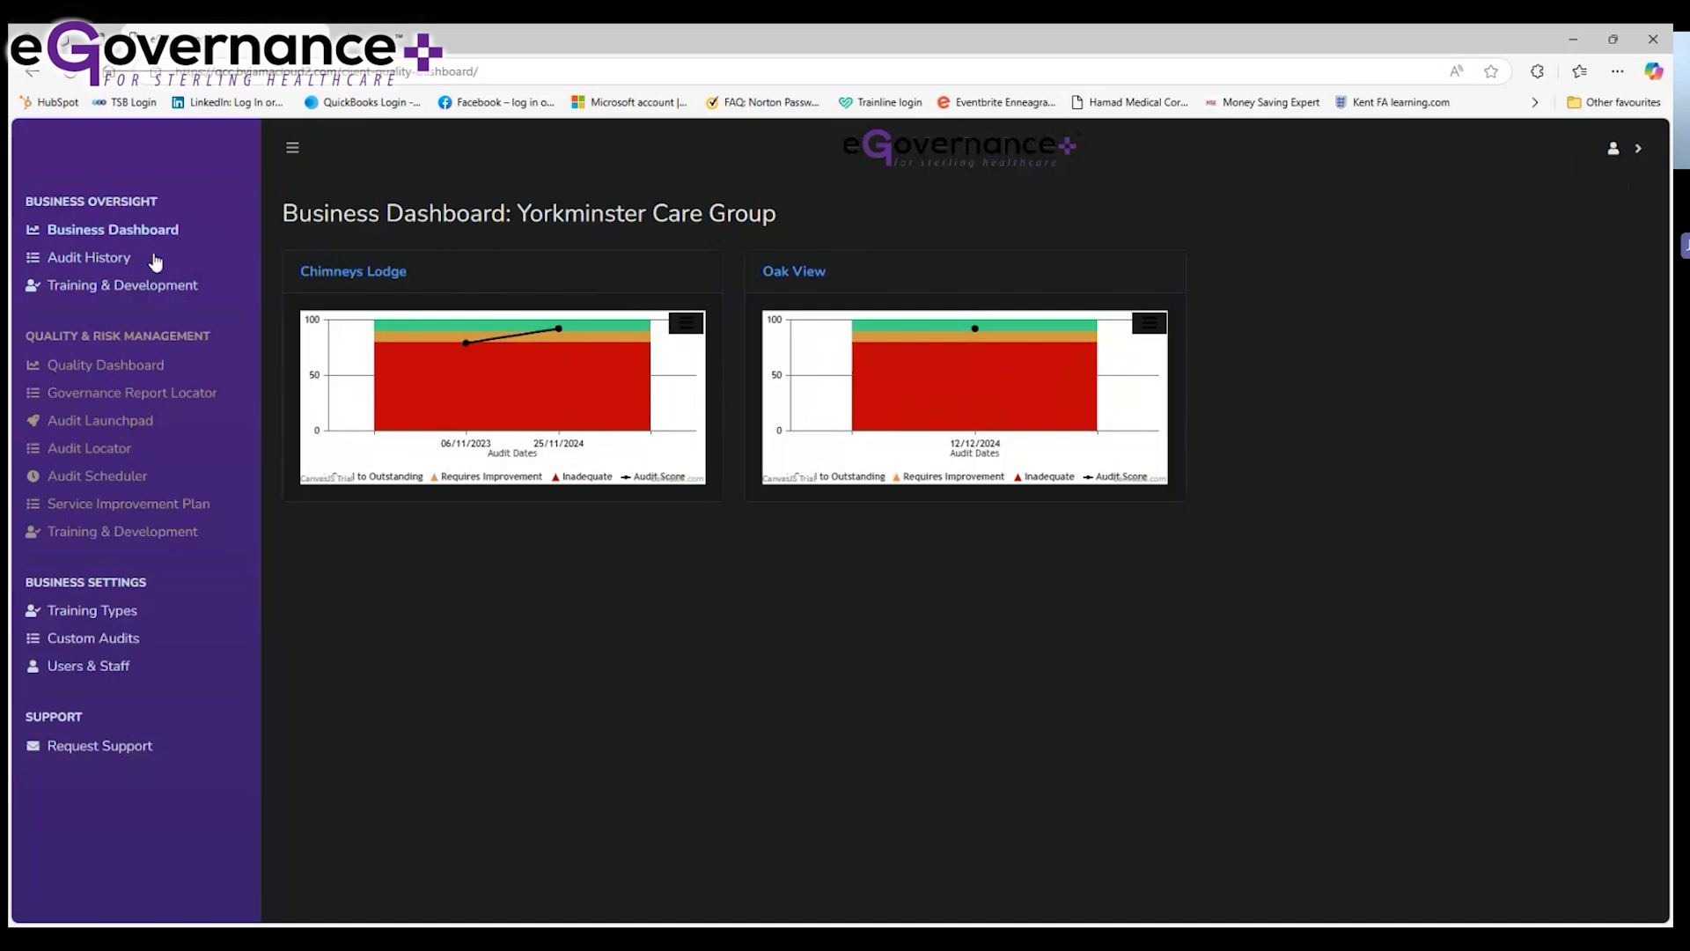
View the group's audit history across all sites and its business-wide staff training and development matrix.
{"action": "left_click", "coordinate": [123, 267]}
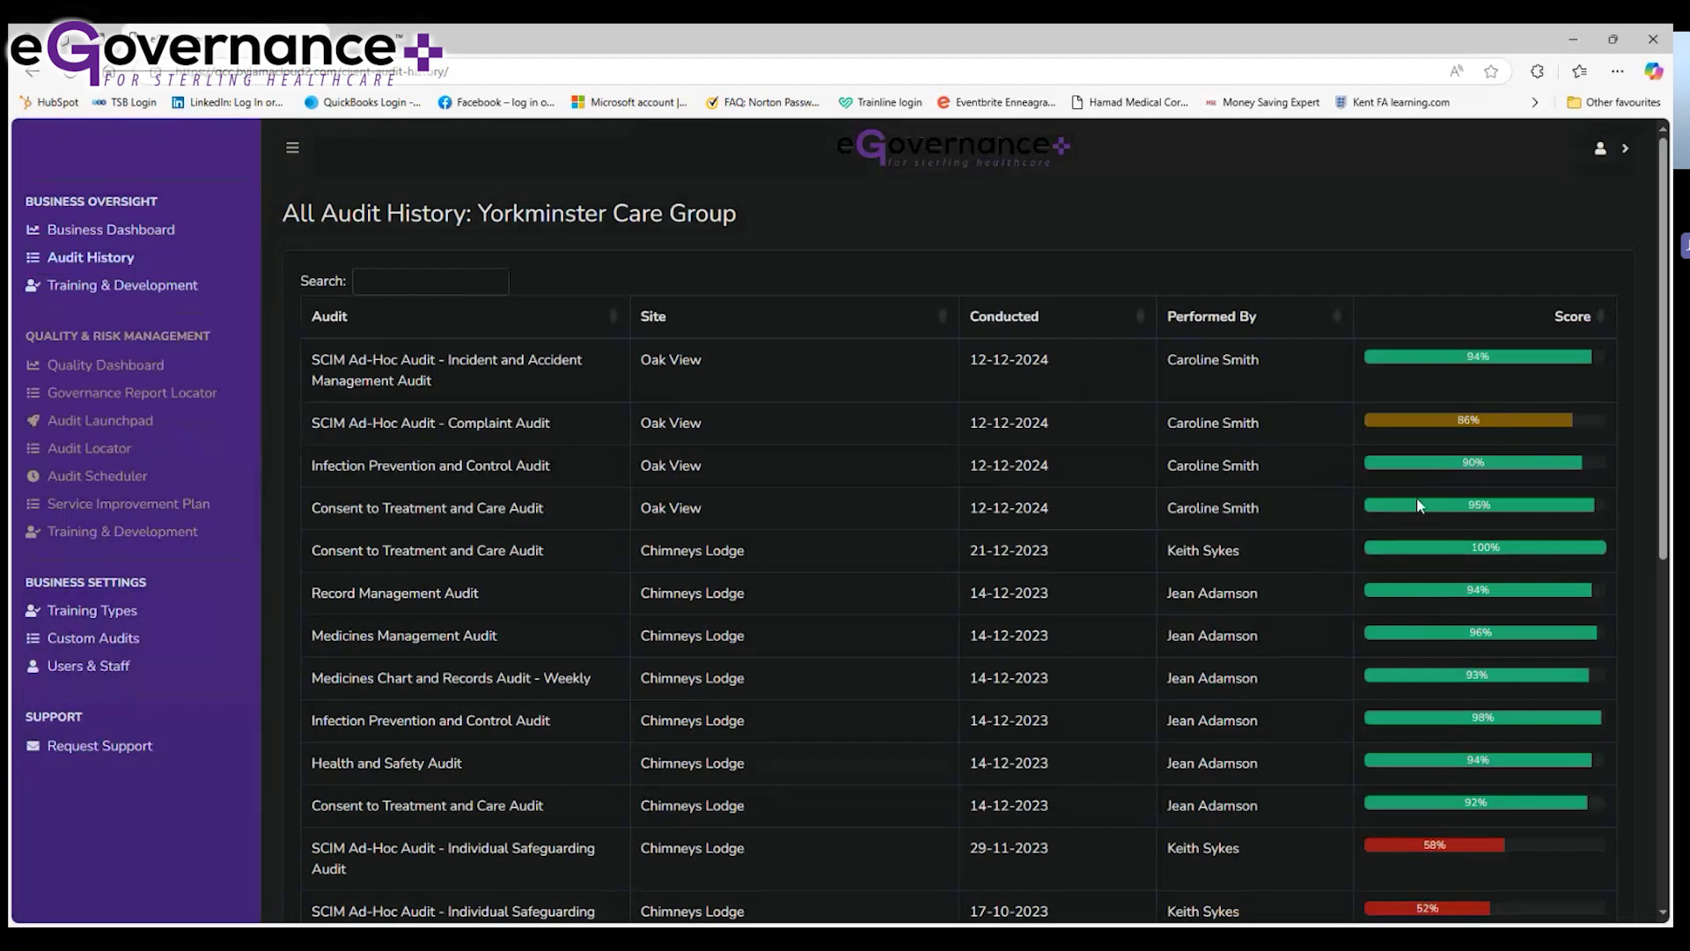
{"action": "left_click", "coordinate": [423, 283]}
{"action": "left_click", "coordinate": [126, 289]}
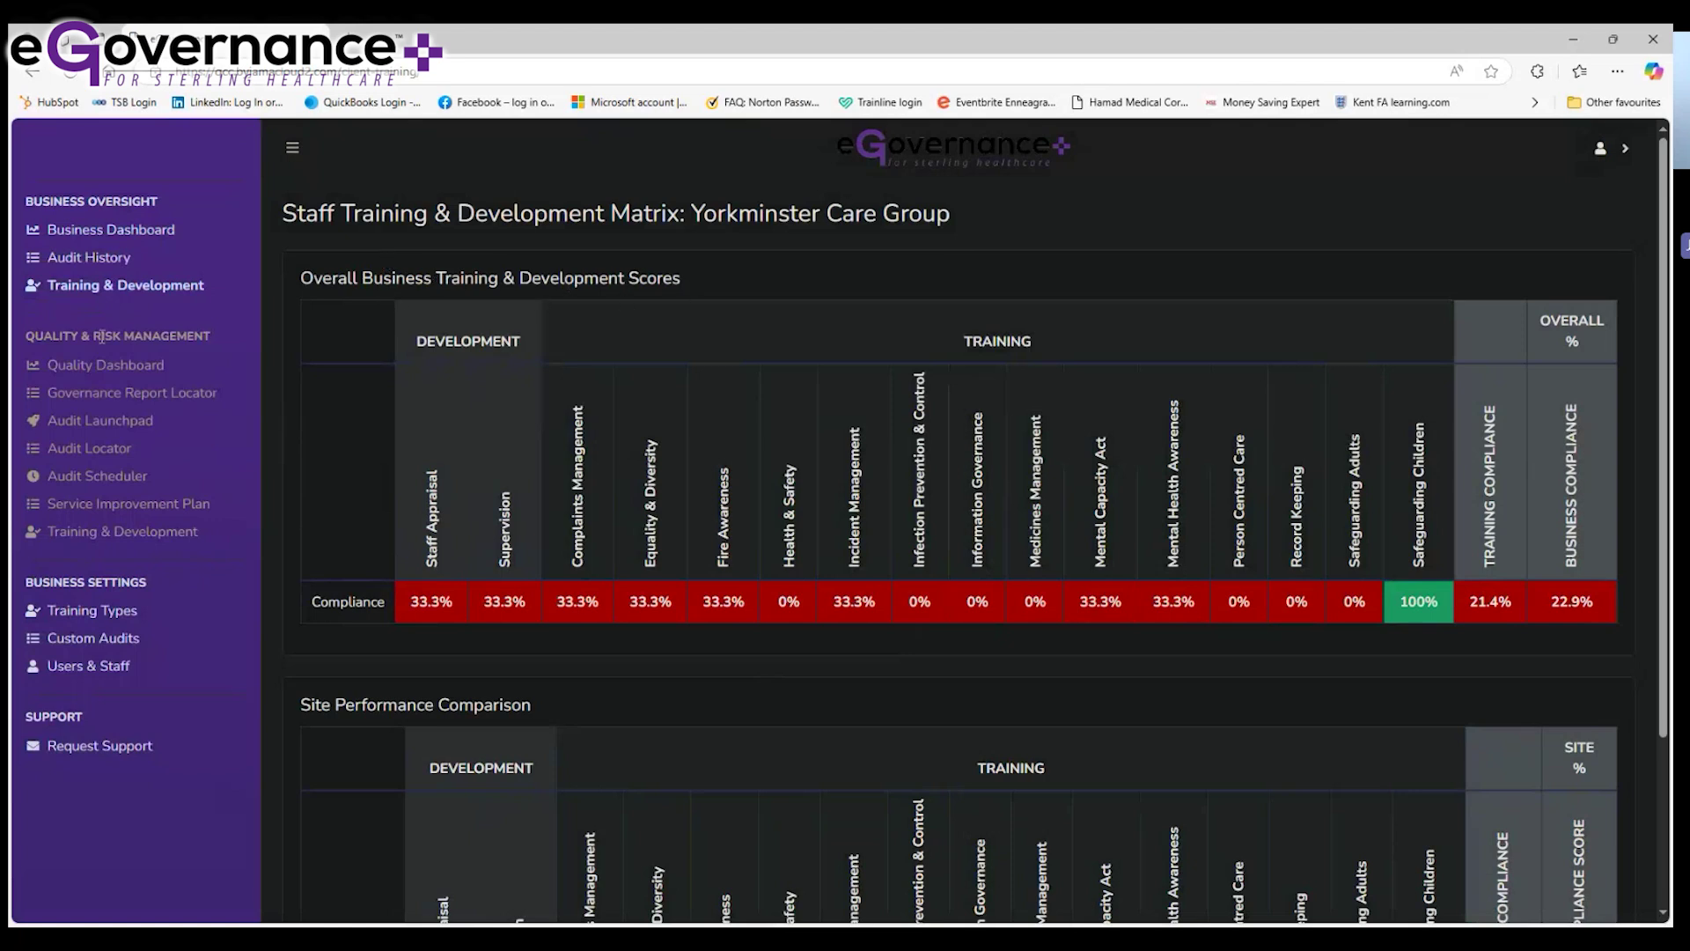
Return to the Business Dashboard and open the Chimneys Lodge site quality dashboard.
{"action": "left_click", "coordinate": [135, 234]}
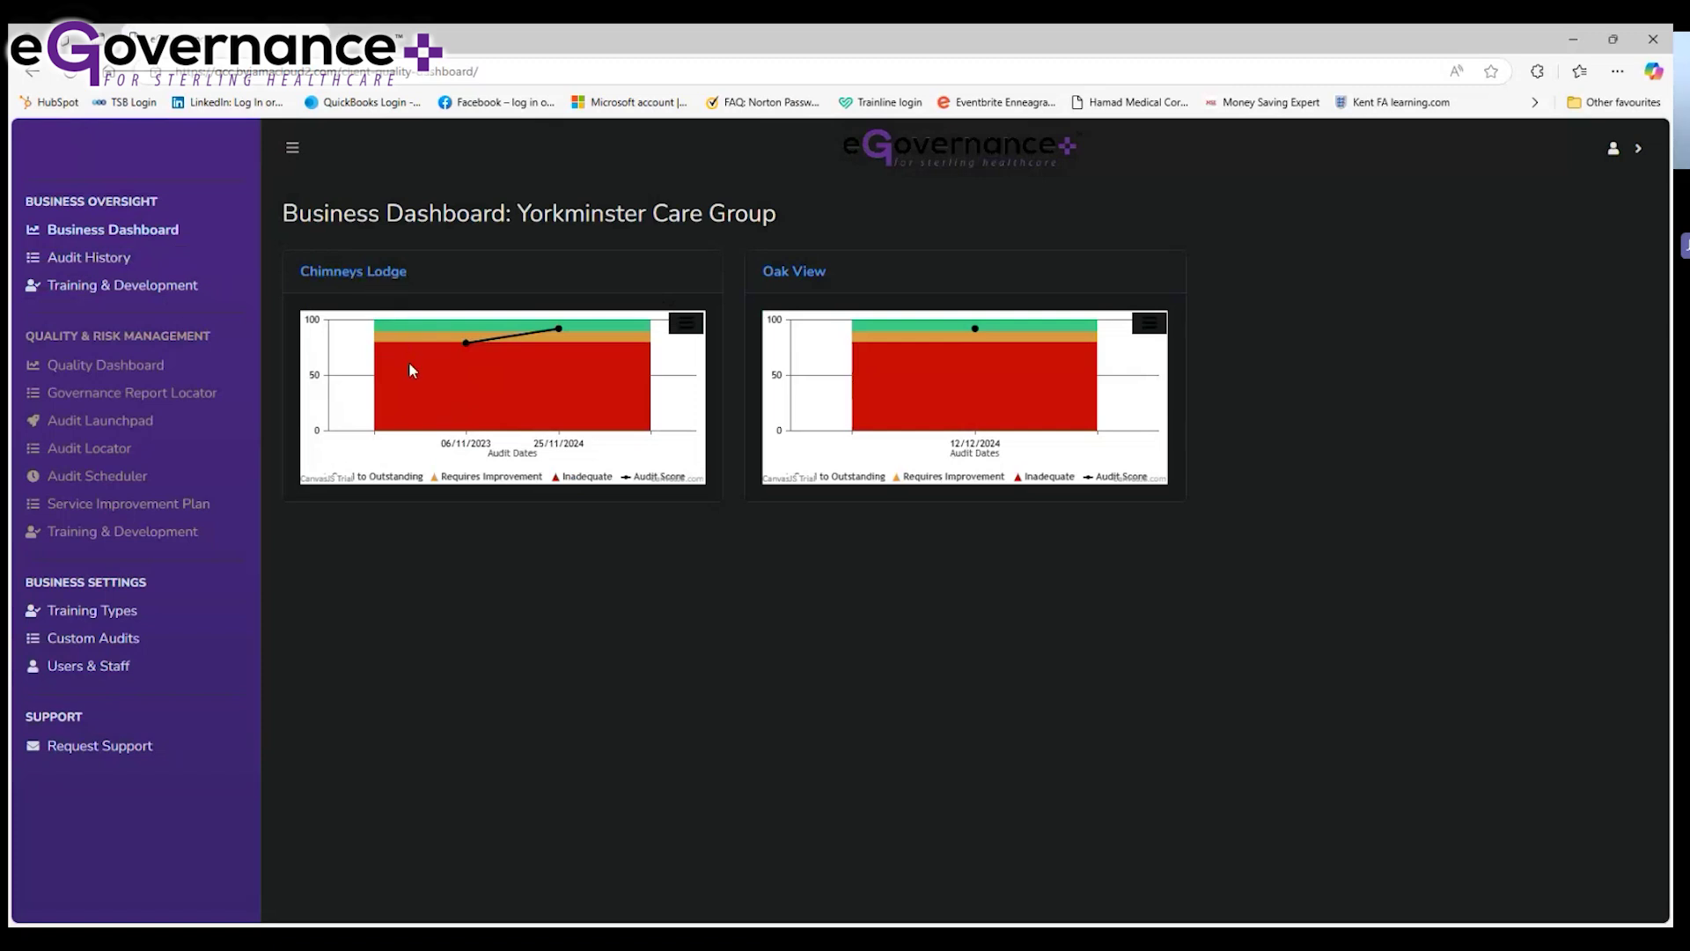
{"action": "mouse_move", "coordinate": [432, 353]}
{"action": "left_click", "coordinate": [352, 275]}
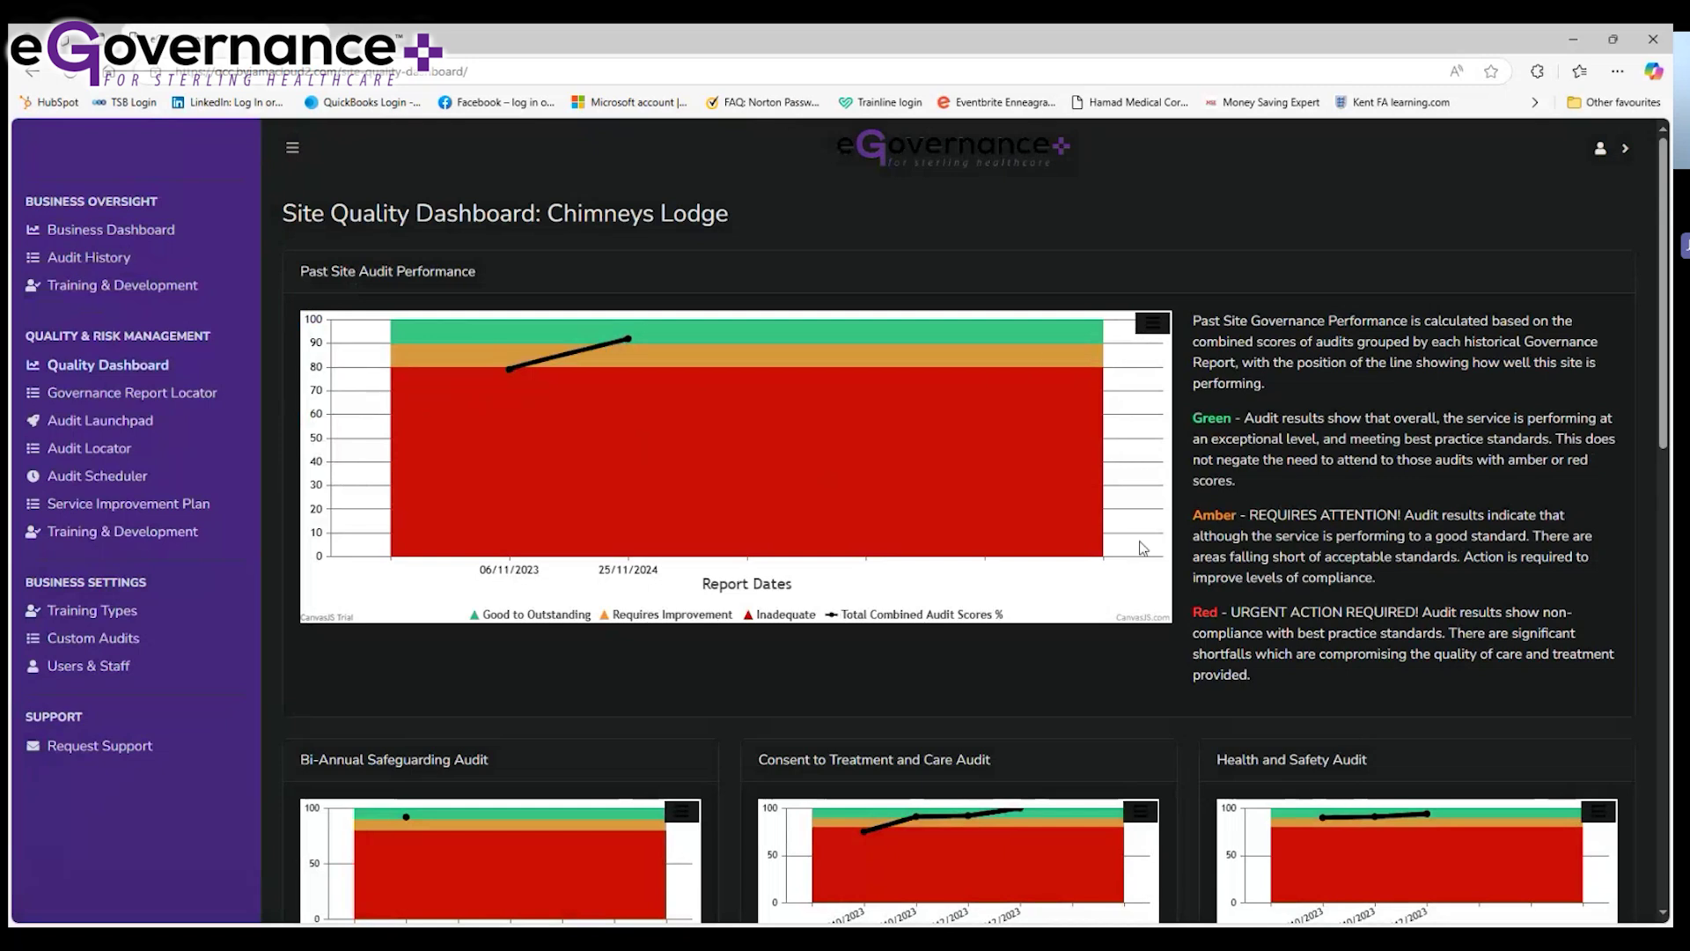
Examine the past site audit performance chart and the individual audit charts for Chimneys Lodge.
{"action": "mouse_move", "coordinate": [577, 408]}
{"action": "mouse_move", "coordinate": [524, 383]}
{"action": "scroll", "coordinate": [797, 651], "scroll_direction": "down", "scroll_amount": 2}
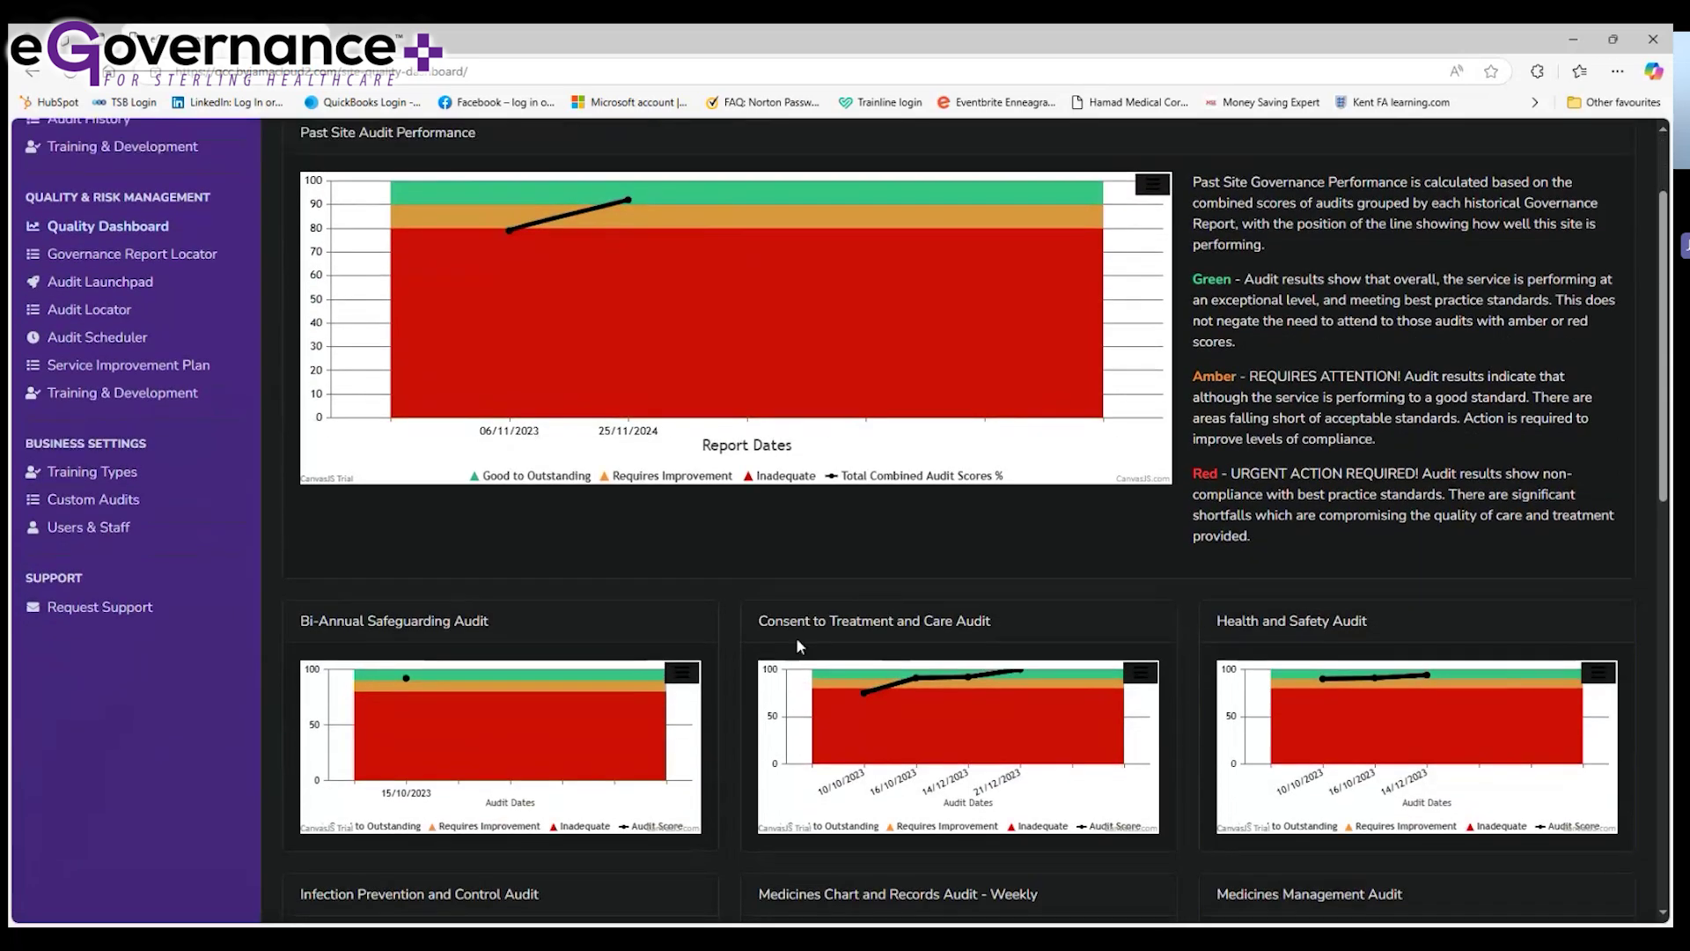
{"action": "scroll", "coordinate": [799, 647], "scroll_direction": "up", "scroll_amount": 2}
{"action": "scroll", "coordinate": [799, 647], "scroll_direction": "down", "scroll_amount": 5}
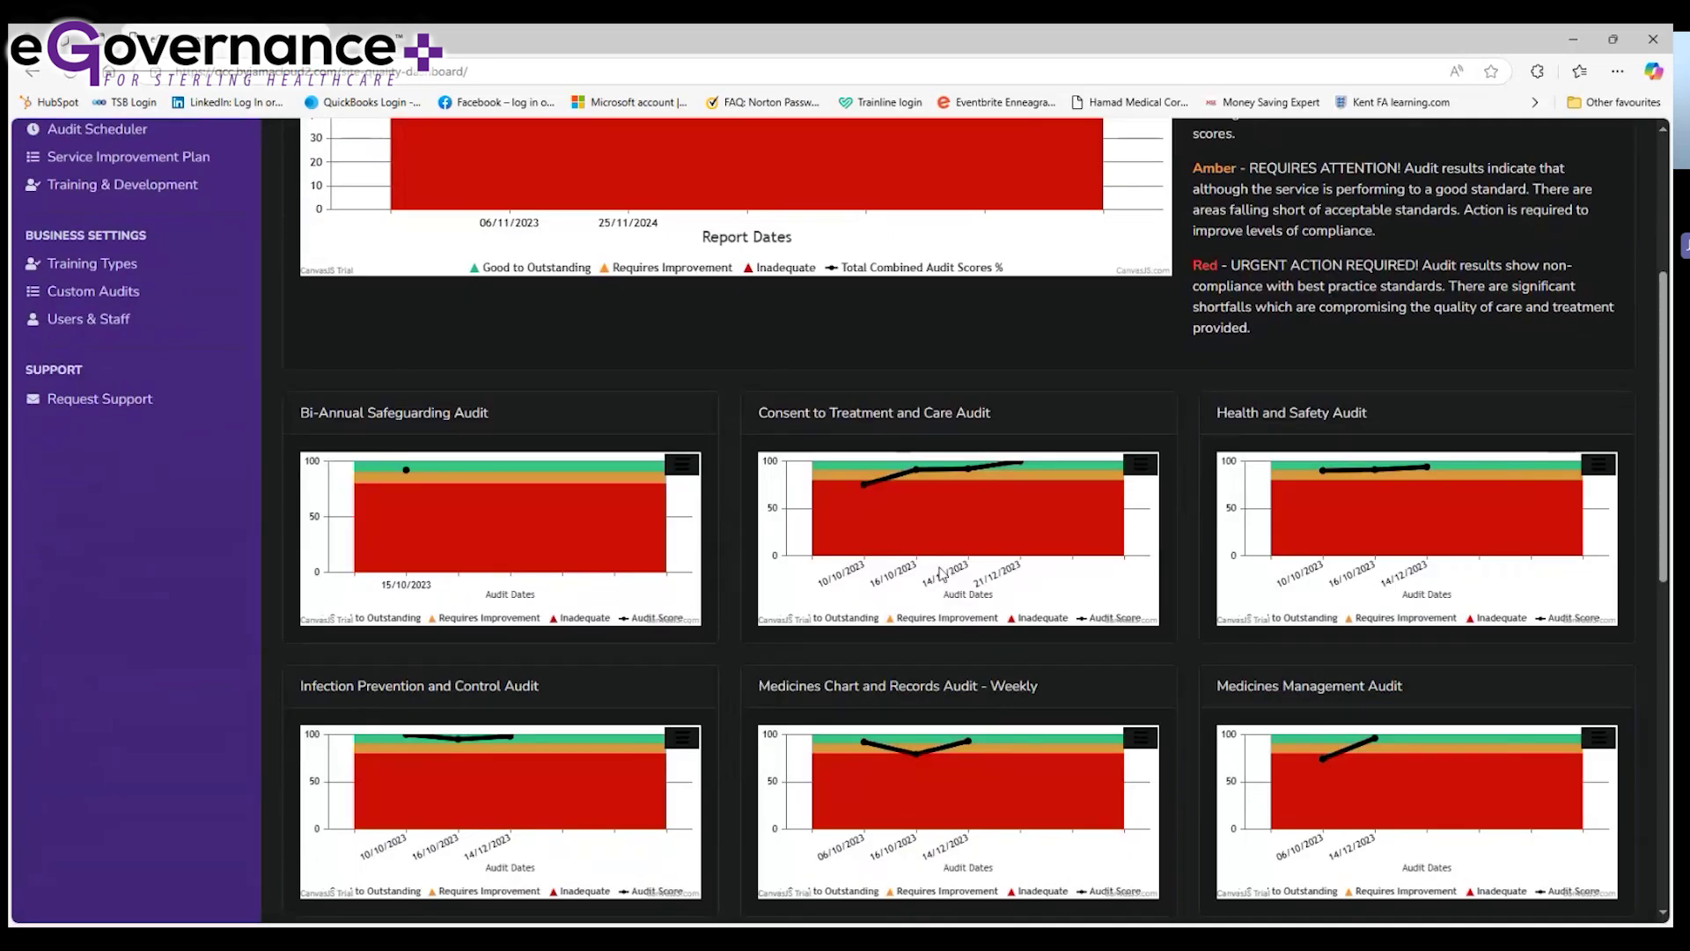
{"action": "scroll", "coordinate": [938, 565], "scroll_direction": "down", "scroll_amount": 6}
{"action": "scroll", "coordinate": [938, 571], "scroll_direction": "up", "scroll_amount": 4}
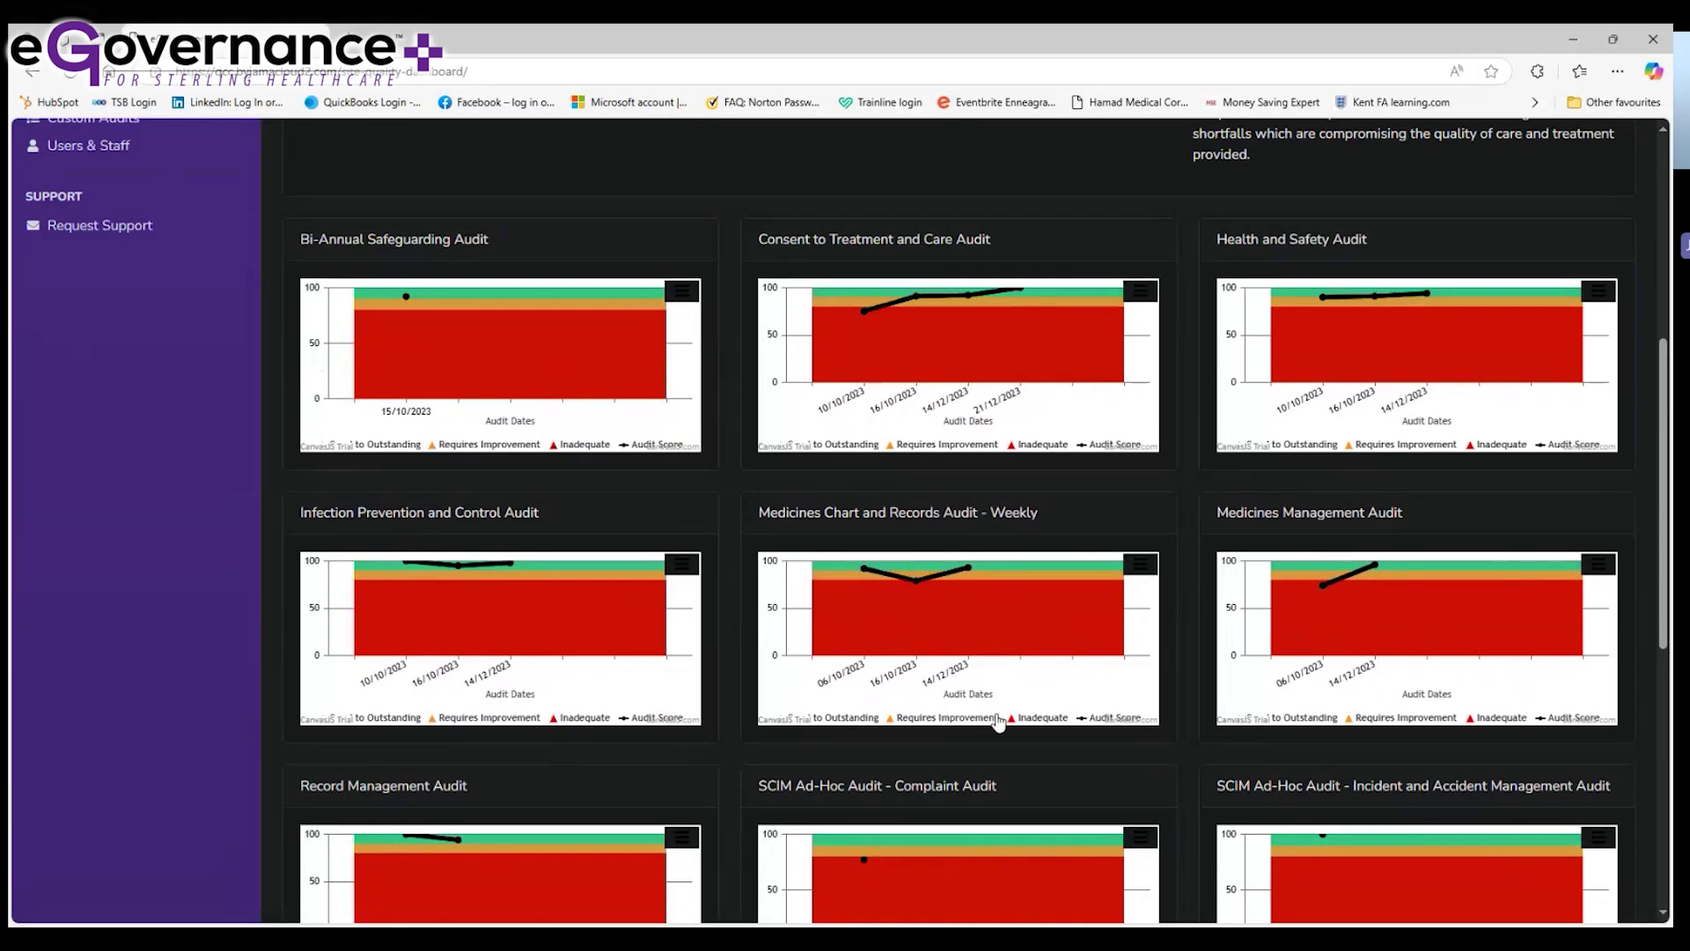
{"action": "scroll", "coordinate": [998, 720], "scroll_direction": "up", "scroll_amount": 5}
{"action": "scroll", "coordinate": [999, 720], "scroll_direction": "up", "scroll_amount": 2}
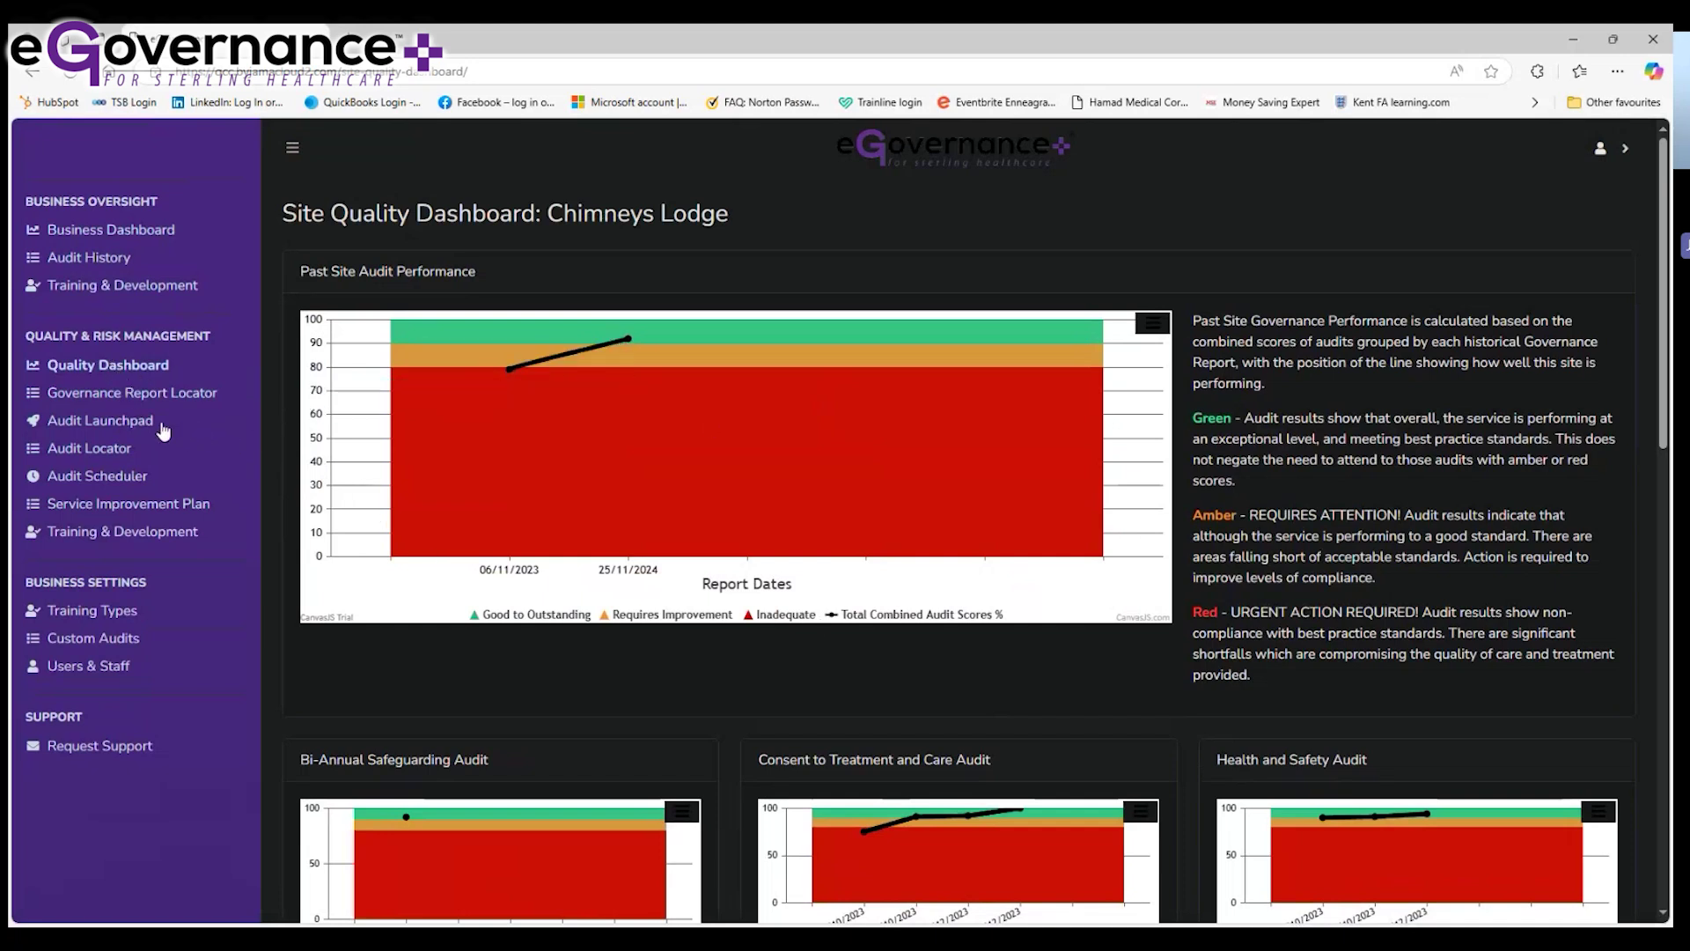
View the Chimneys Lodge governance reports, Audit Launchpad and Audit Locator in turn.
{"action": "left_click", "coordinate": [122, 398]}
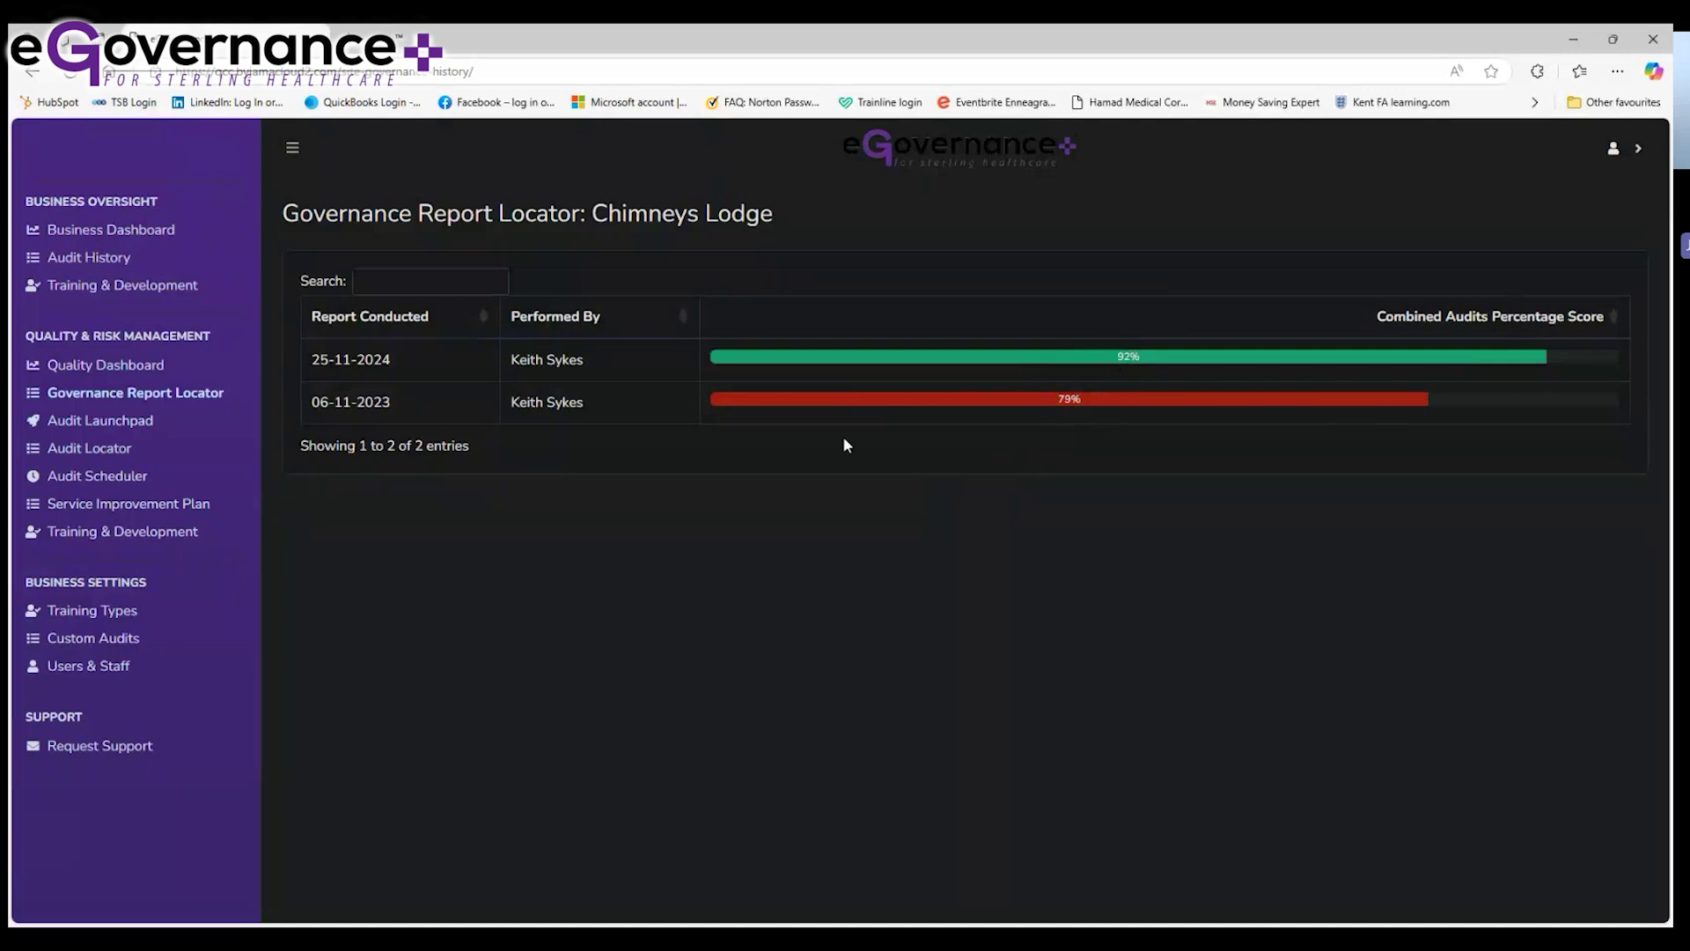
{"action": "left_click", "coordinate": [119, 429]}
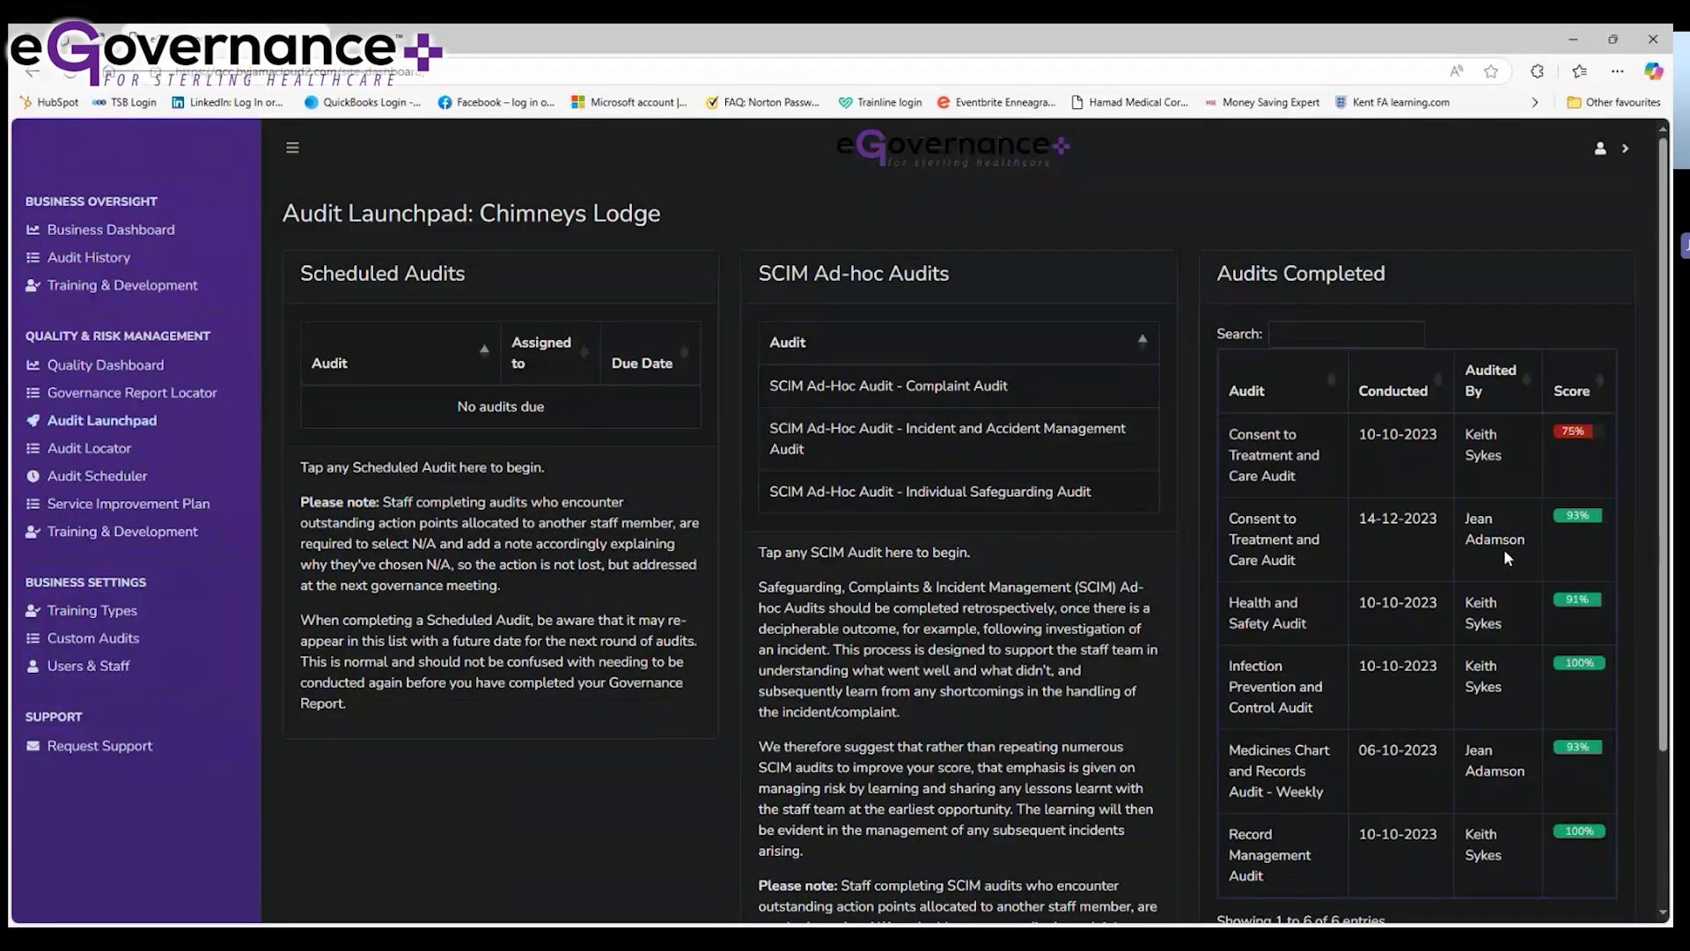
{"action": "left_click", "coordinate": [74, 457]}
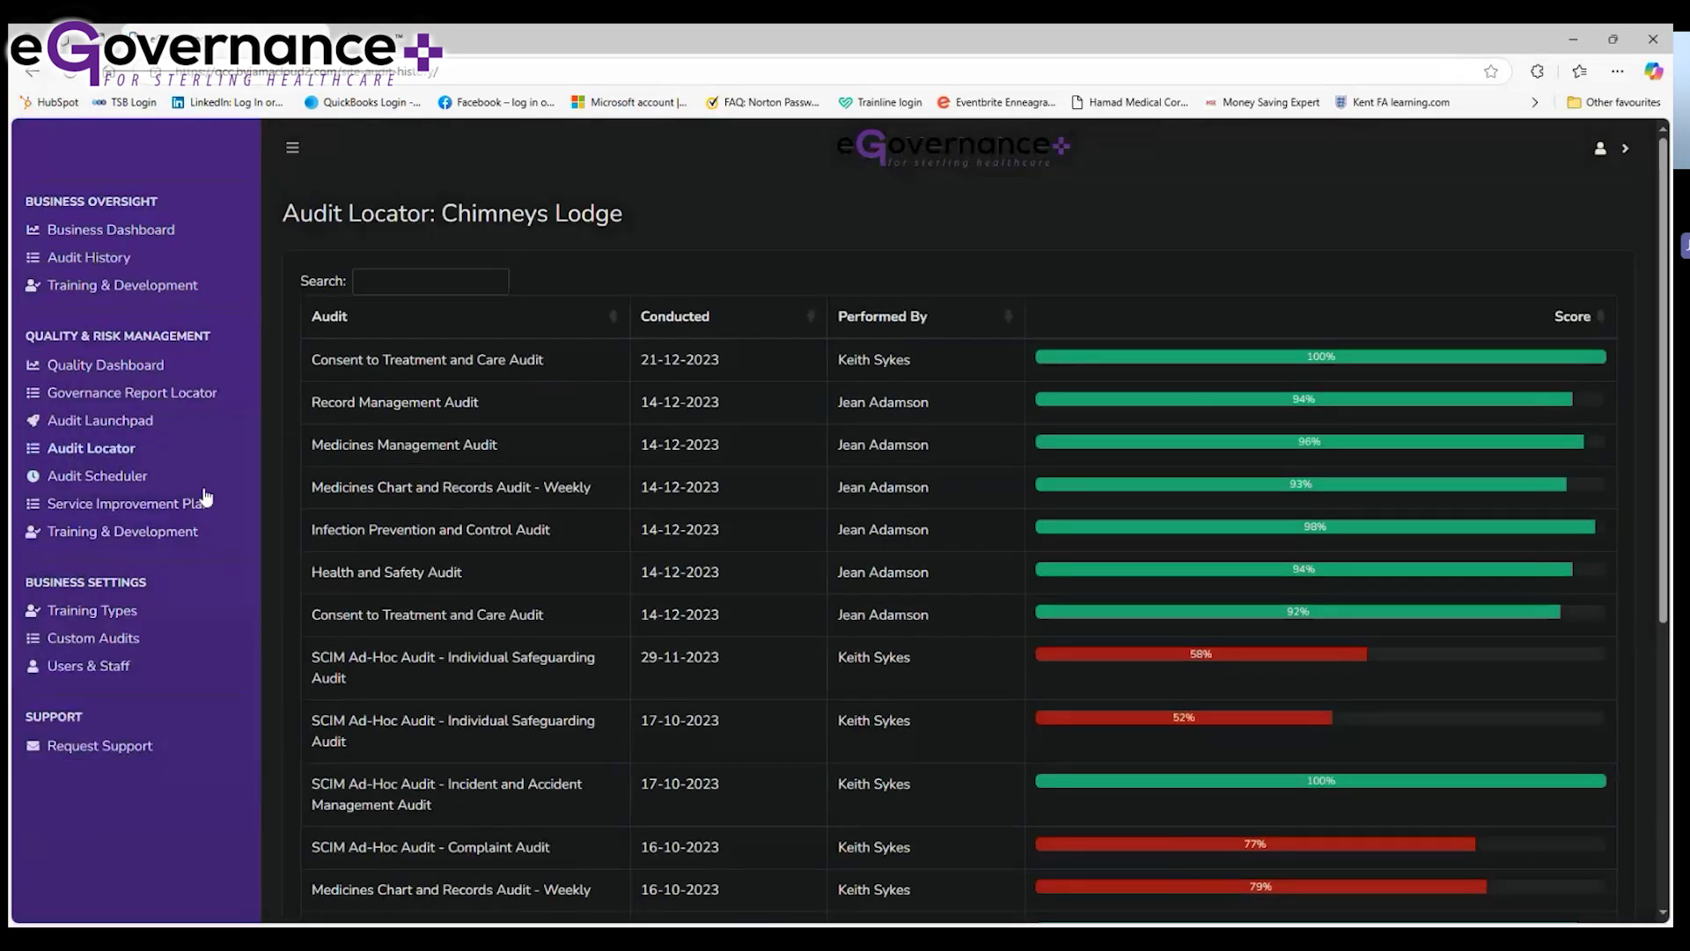
View the Chimneys Lodge audit schedule and the form for scheduling a standard audit, closing the form without saving.
{"action": "left_click", "coordinate": [113, 484]}
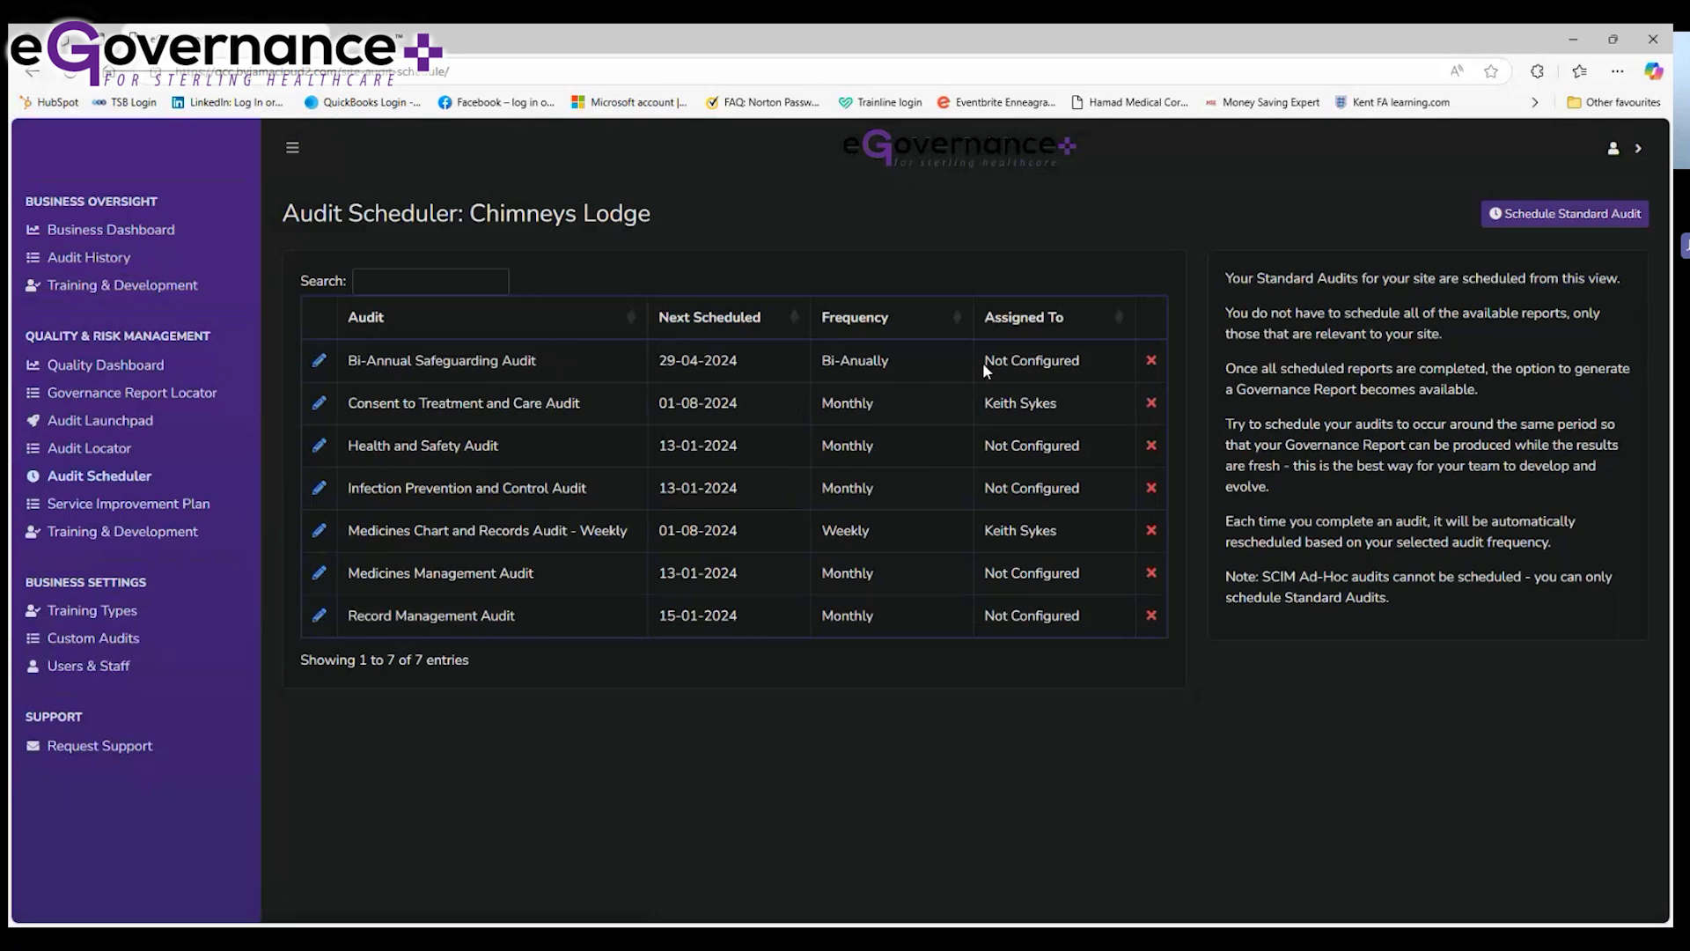
{"action": "left_click", "coordinate": [1538, 215]}
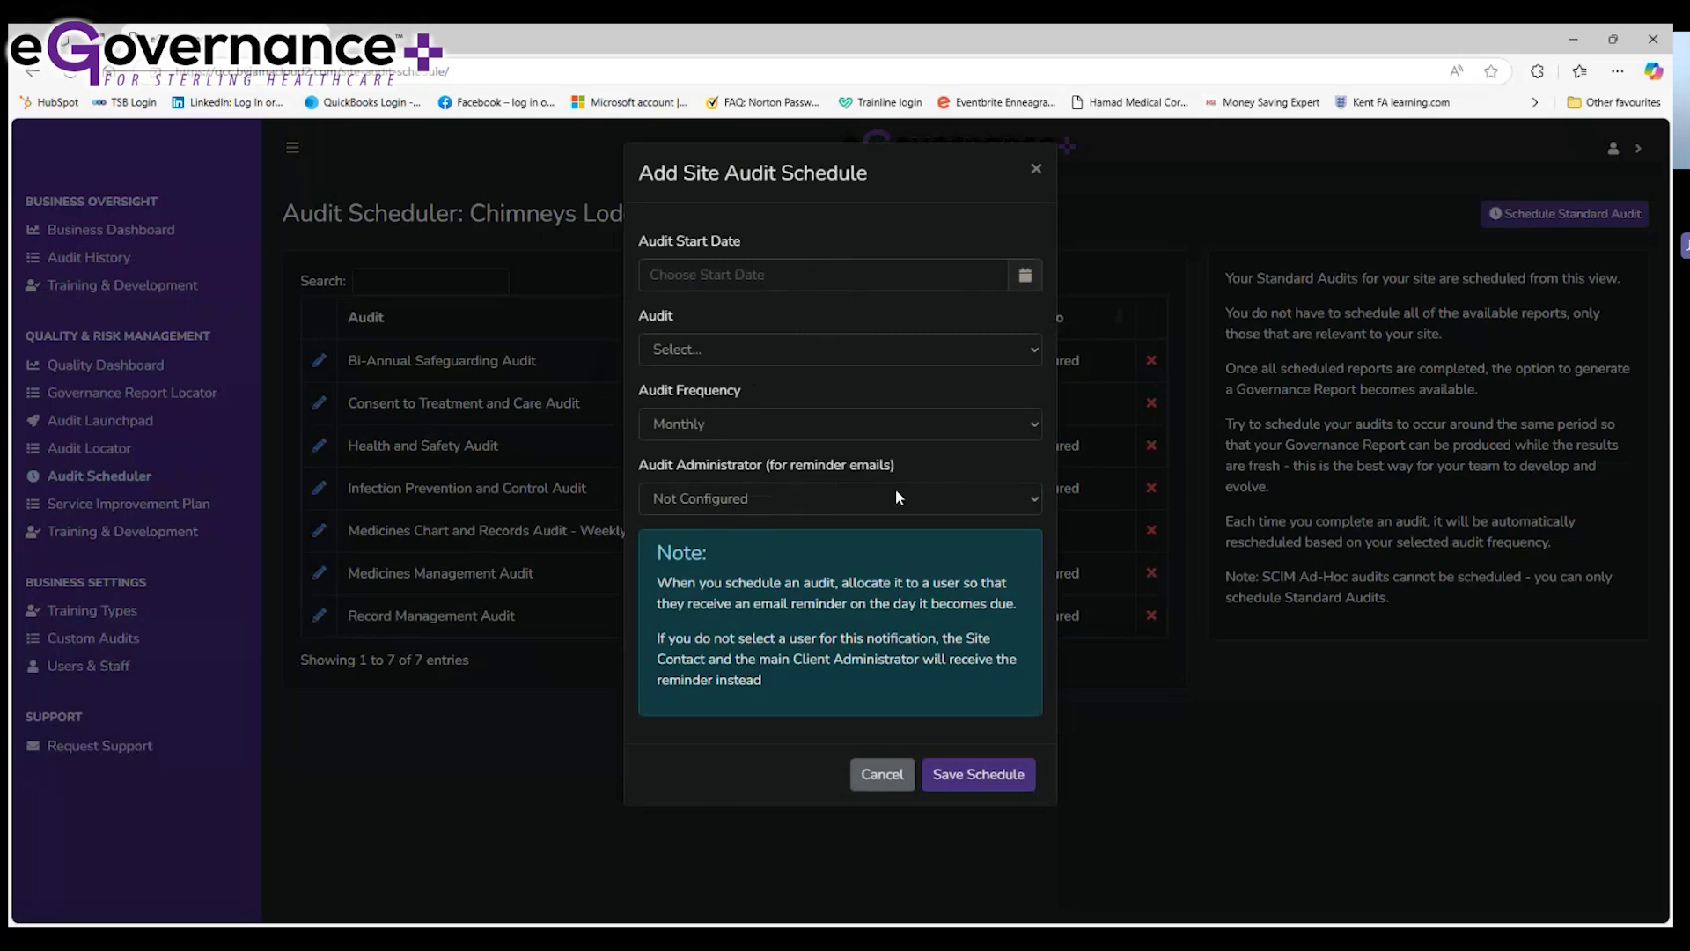
{"action": "left_click", "coordinate": [891, 778]}
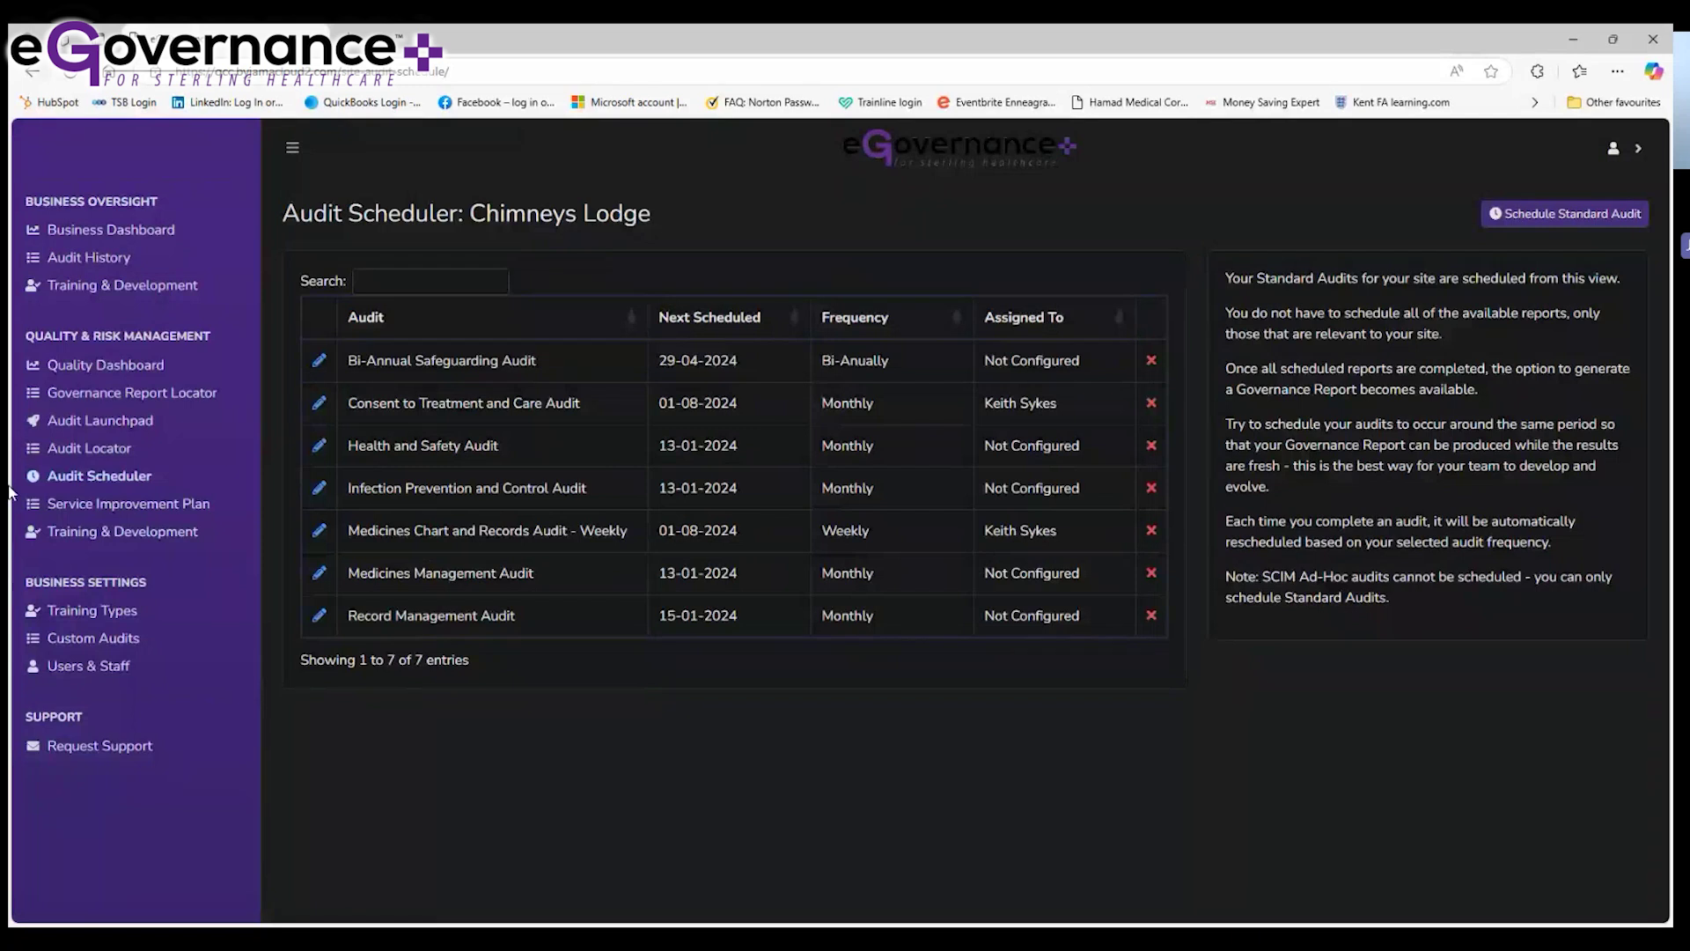
Examine the action points in the Chimneys Lodge Service Improvement Plan, including their due dates, assignees and completion status.
{"action": "left_click", "coordinate": [106, 512]}
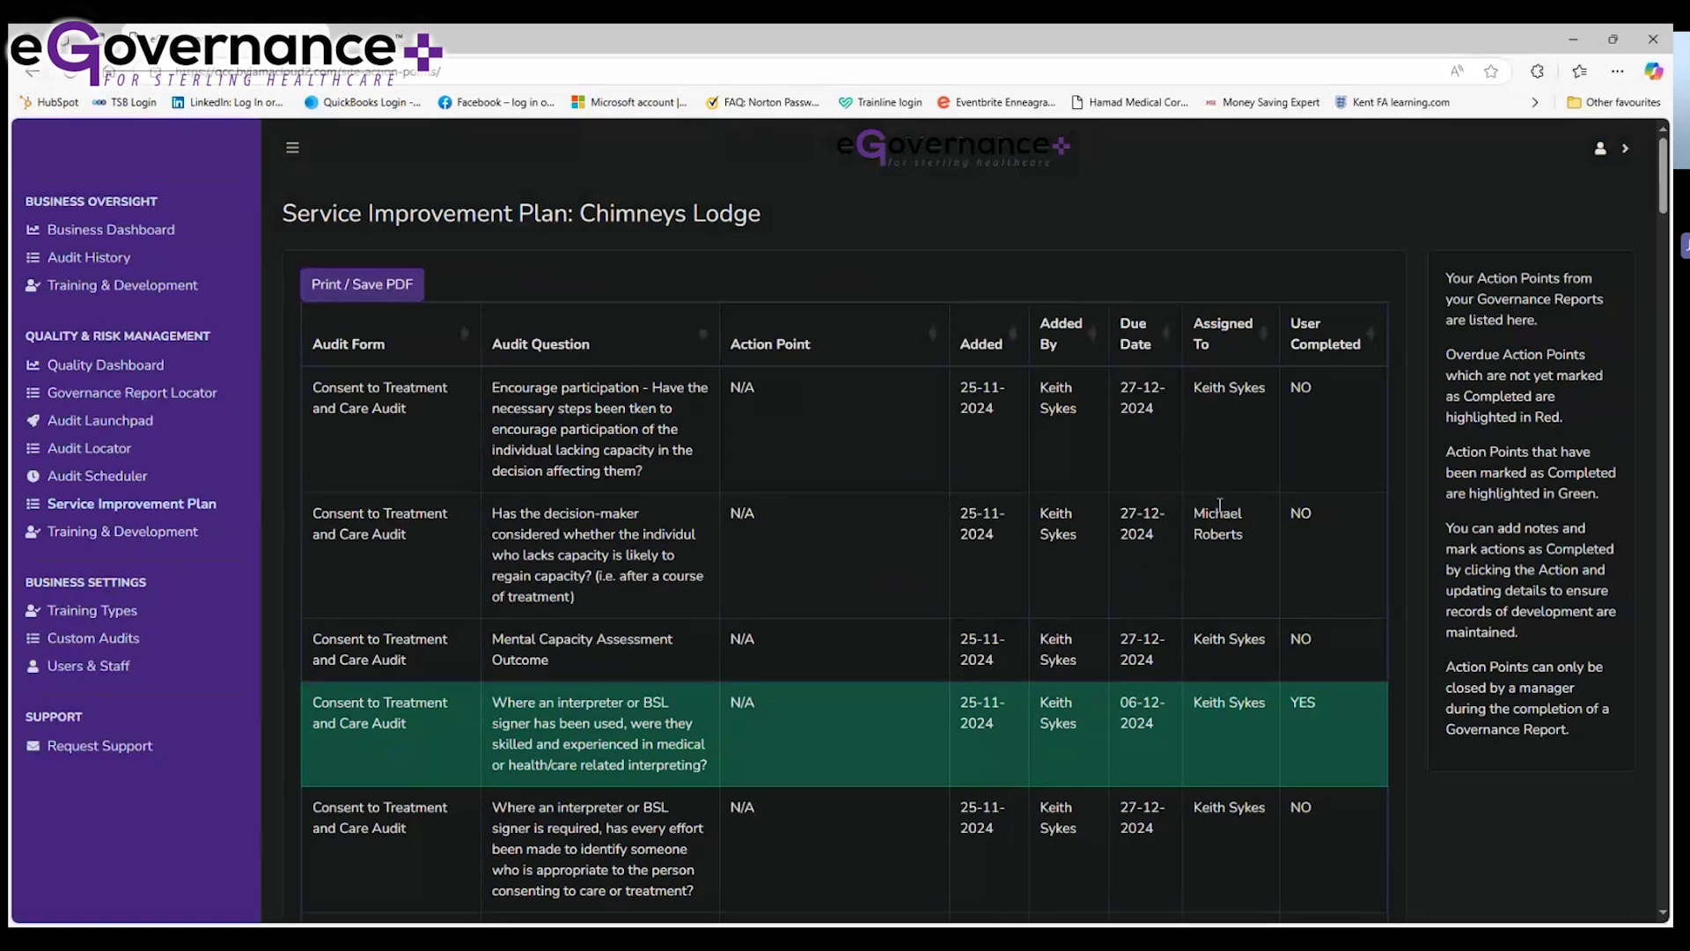
{"action": "scroll", "coordinate": [1219, 511], "scroll_direction": "down", "scroll_amount": 1}
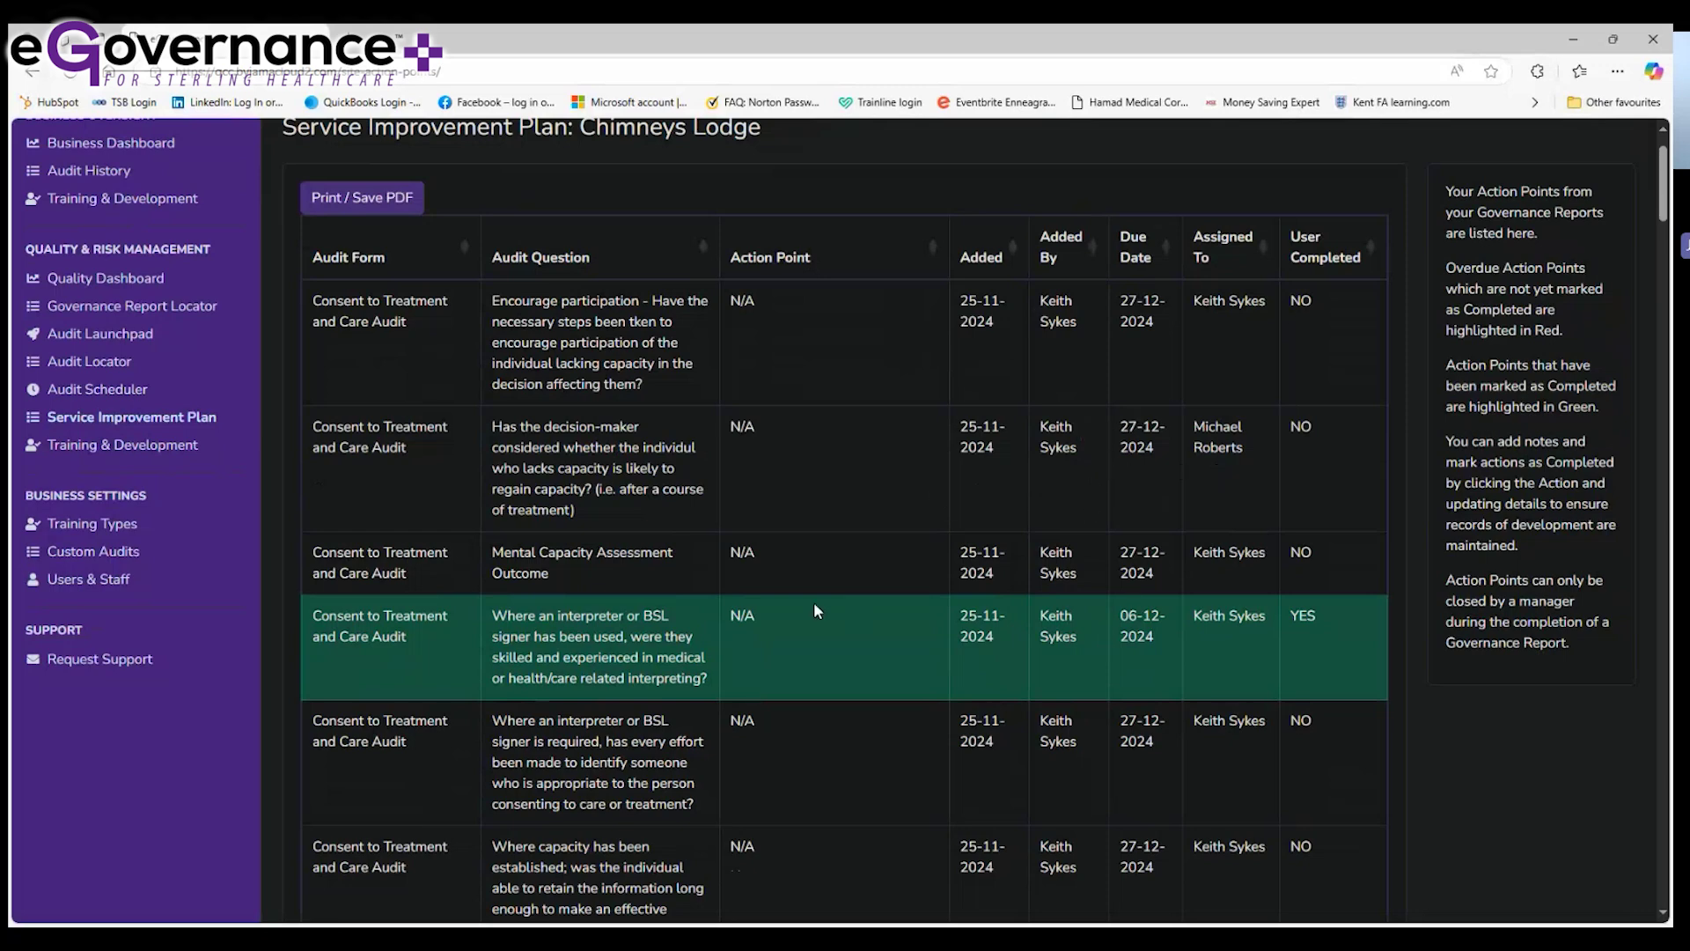
{"action": "scroll", "coordinate": [993, 511], "scroll_direction": "down", "scroll_amount": 2}
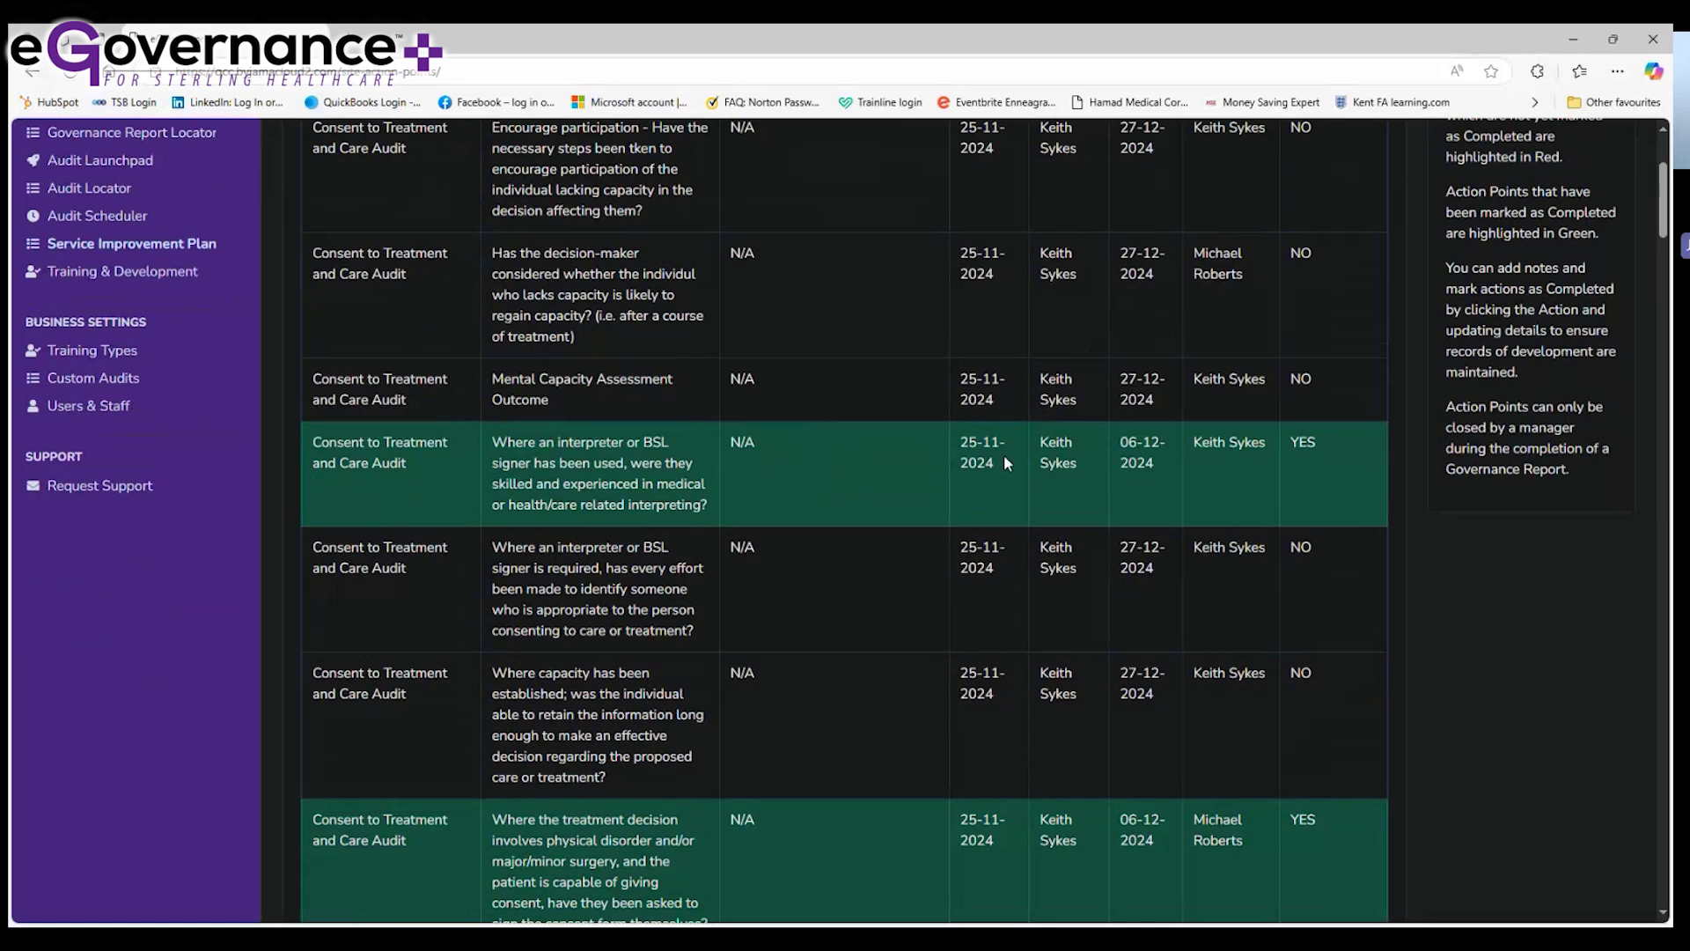
{"action": "scroll", "coordinate": [1014, 414], "scroll_direction": "up", "scroll_amount": 3}
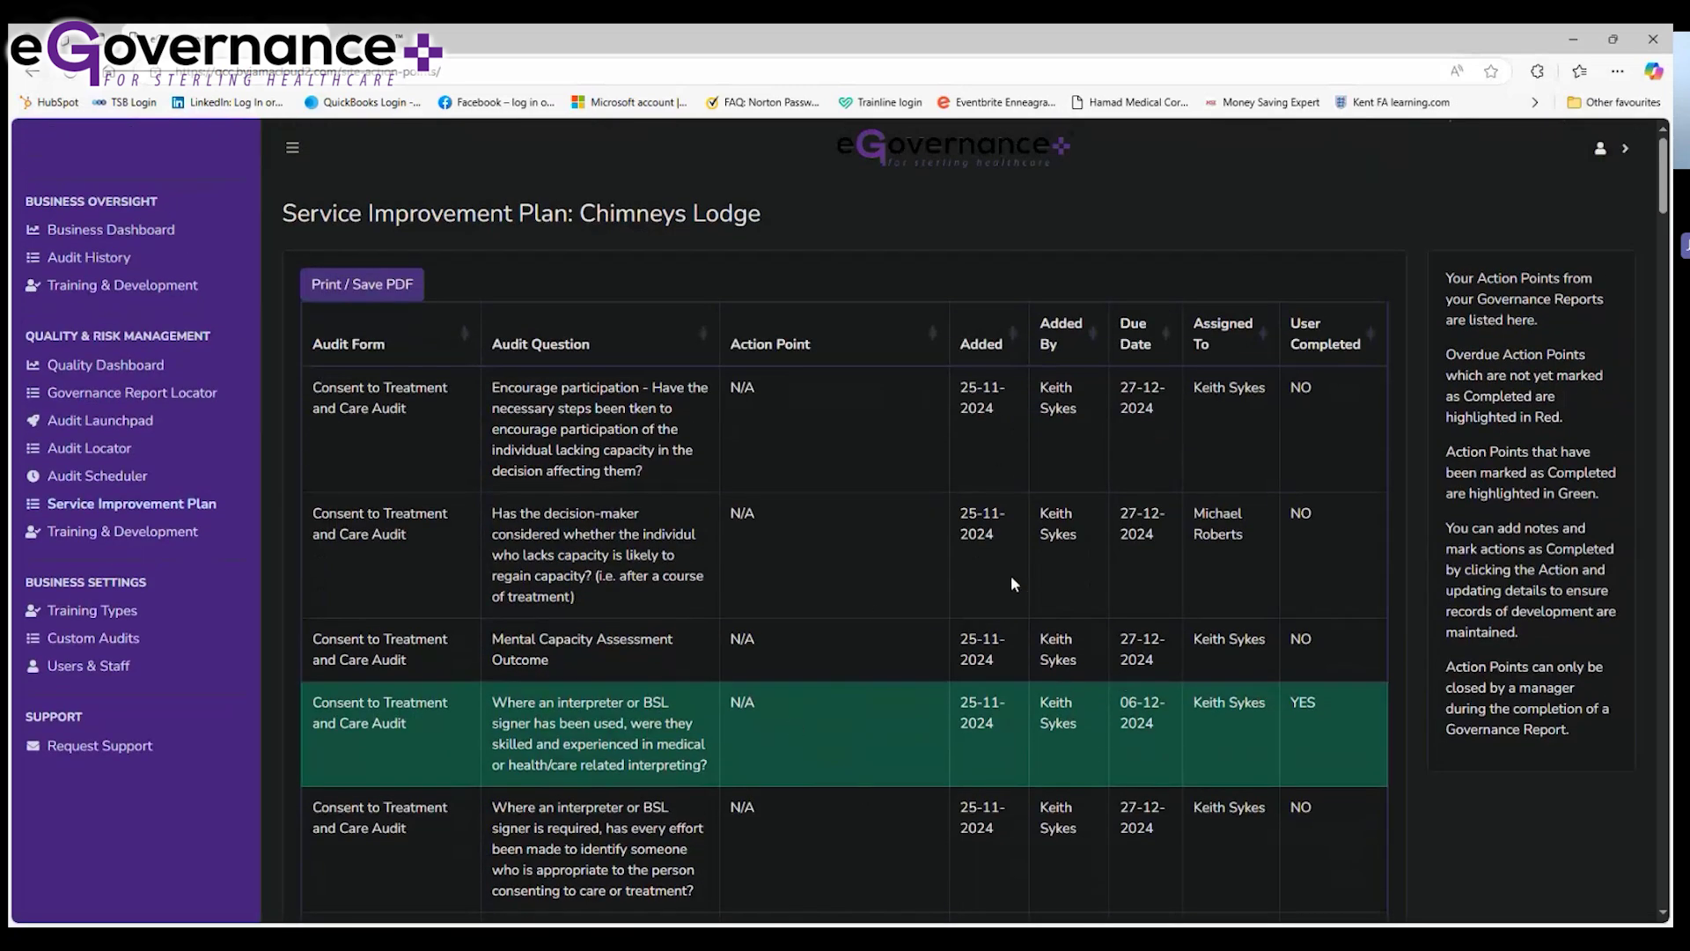
{"action": "scroll", "coordinate": [1027, 645], "scroll_direction": "down", "scroll_amount": 2}
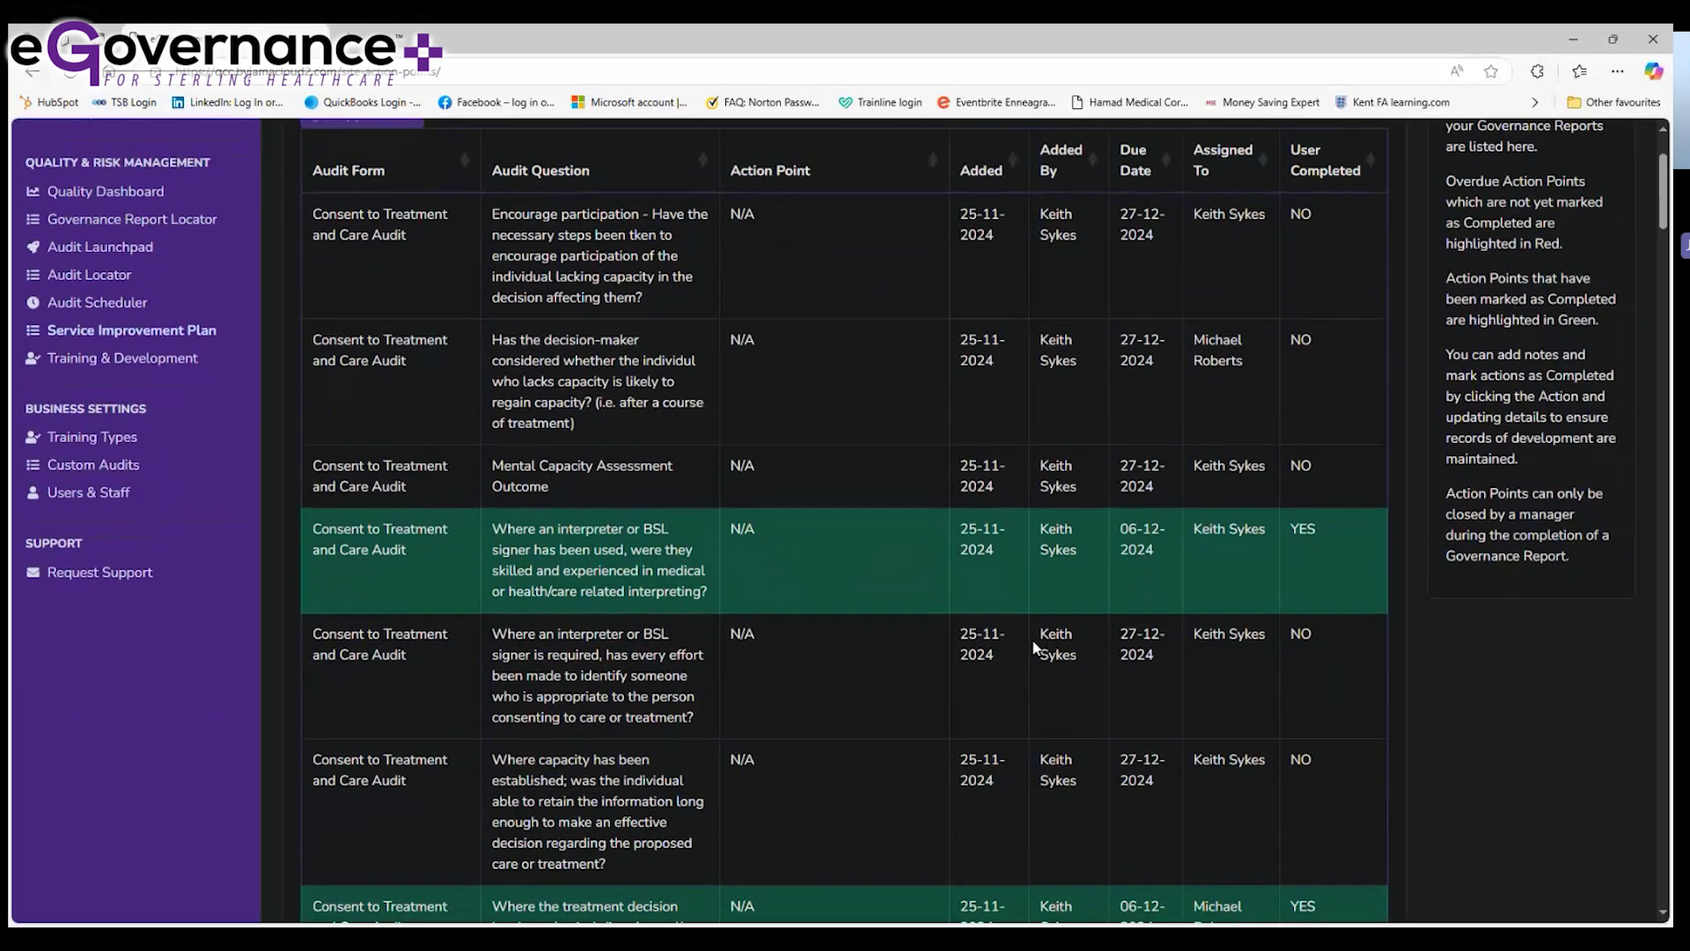
{"action": "scroll", "coordinate": [1058, 612], "scroll_direction": "down", "scroll_amount": 1}
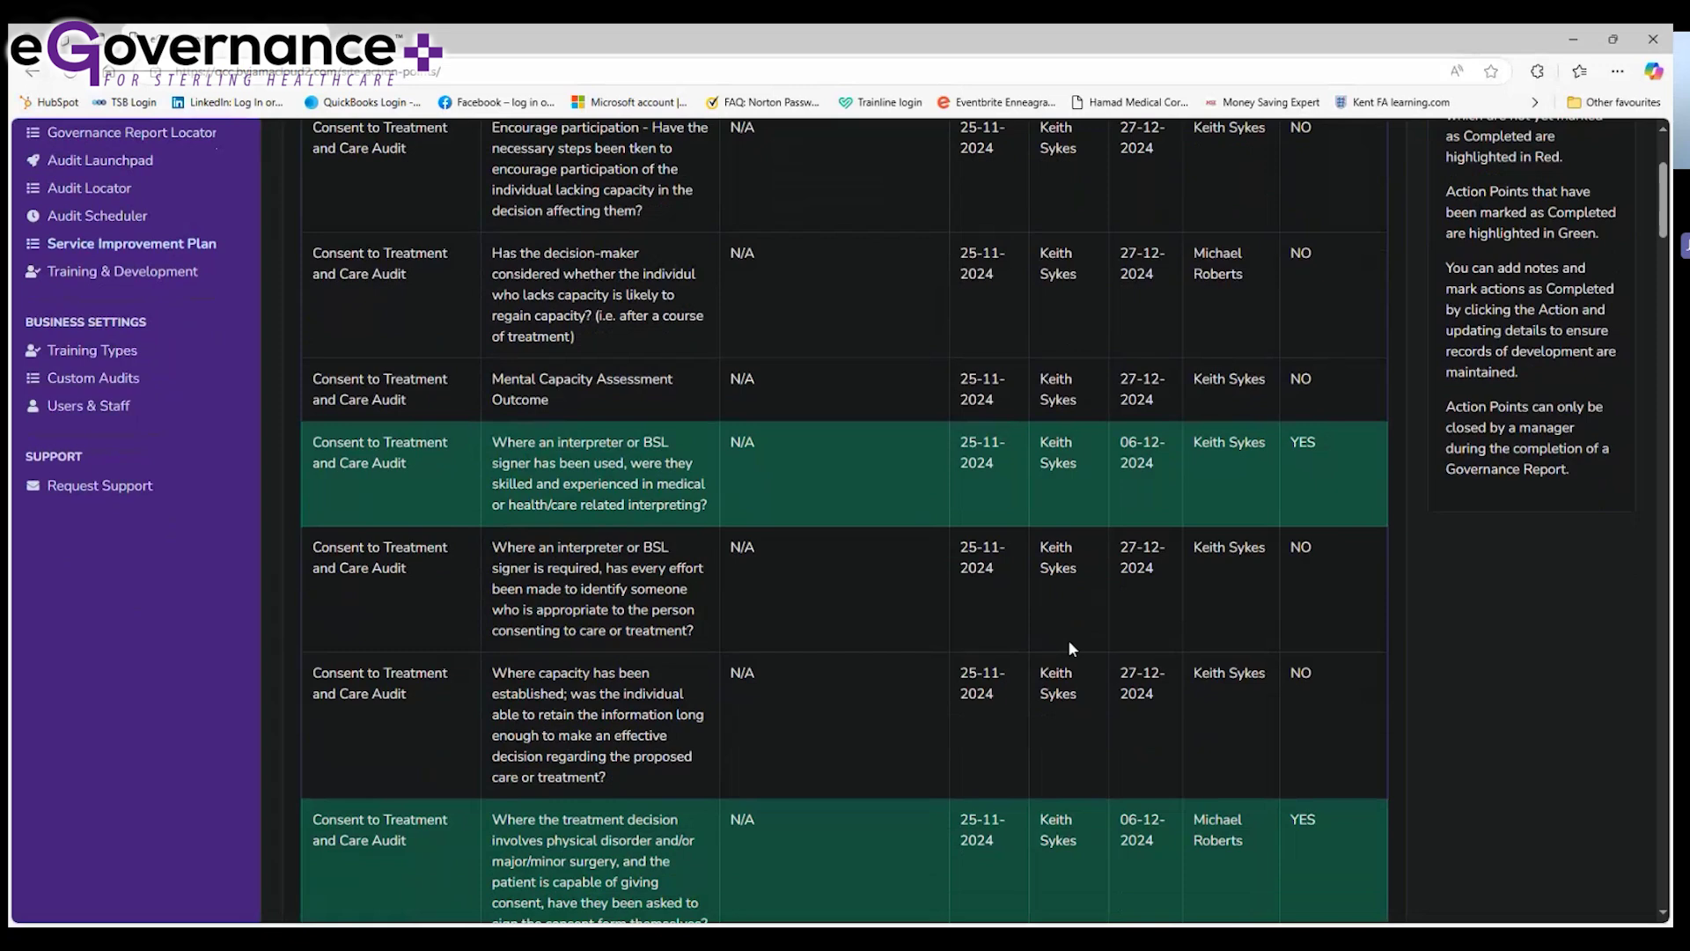
{"action": "scroll", "coordinate": [1141, 617], "scroll_direction": "down", "scroll_amount": 3}
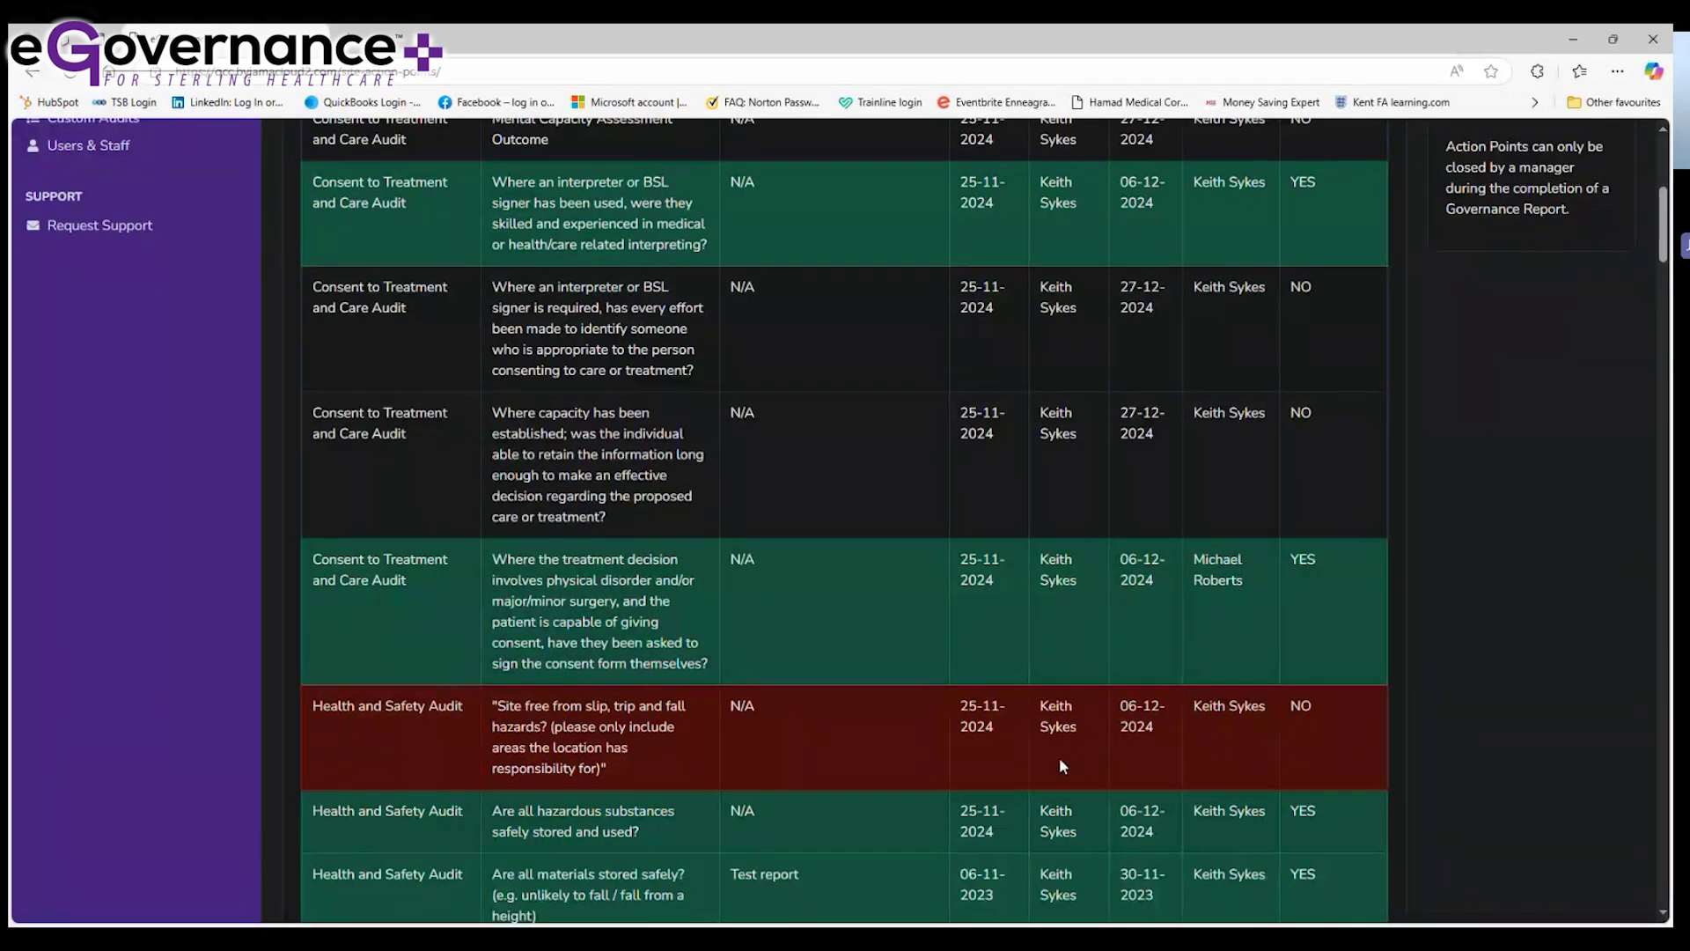
{"action": "scroll", "coordinate": [1059, 763], "scroll_direction": "up", "scroll_amount": 2}
{"action": "scroll", "coordinate": [1218, 750], "scroll_direction": "up", "scroll_amount": 2}
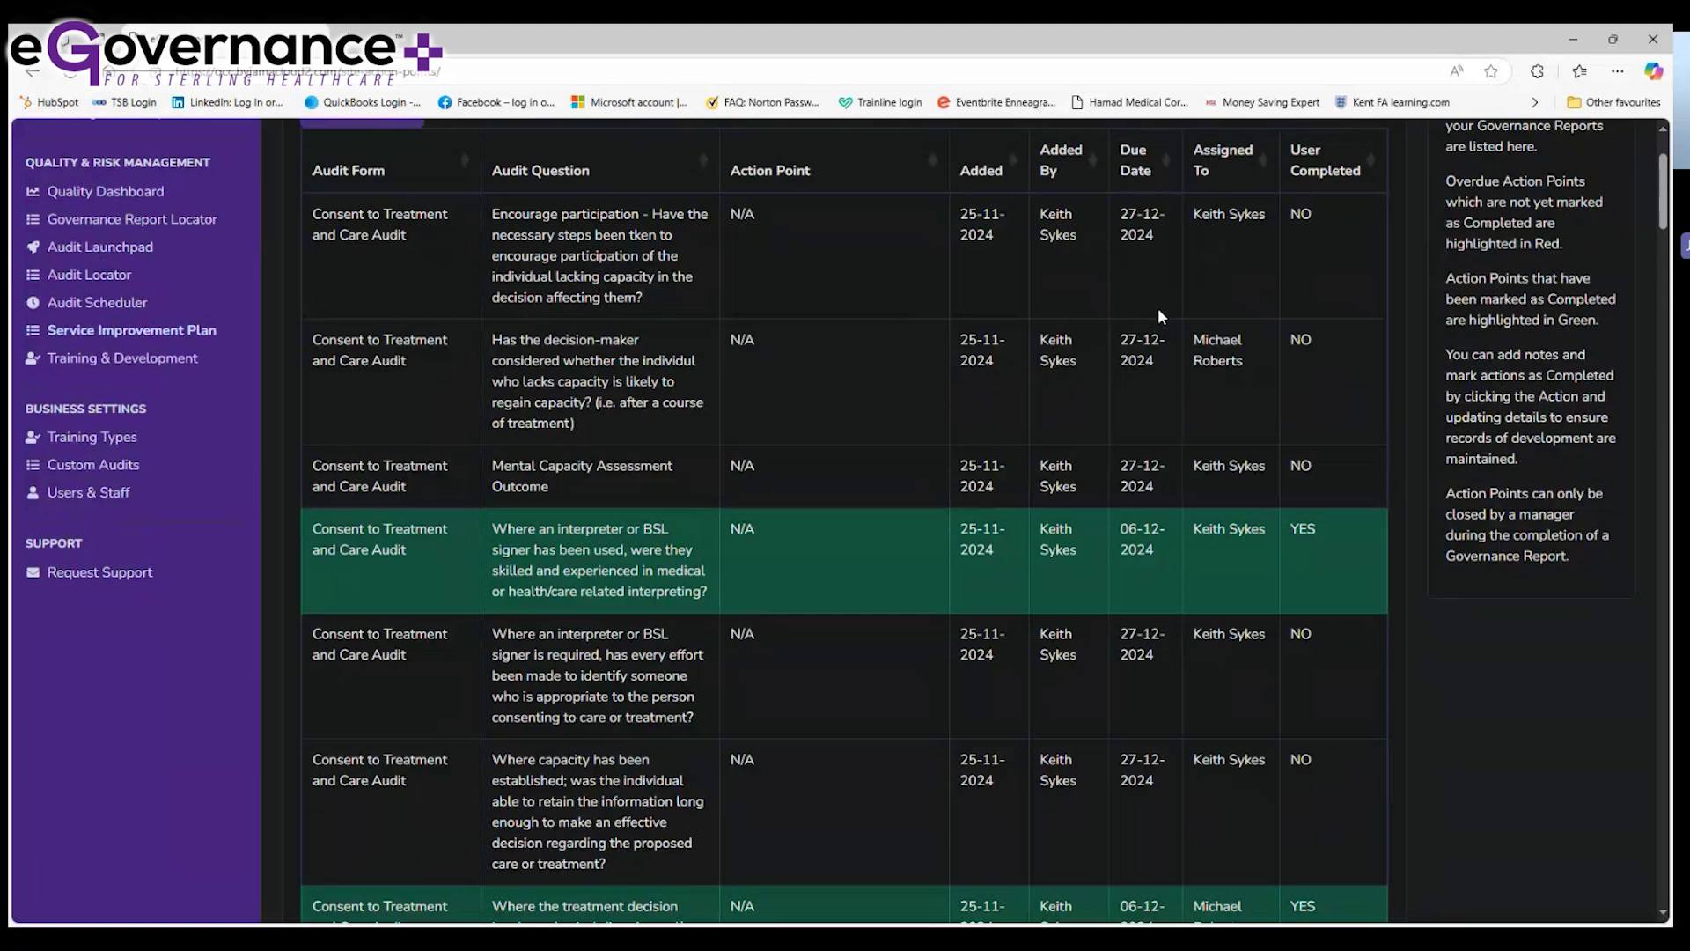
{"action": "scroll", "coordinate": [1099, 367], "scroll_direction": "up", "scroll_amount": 2}
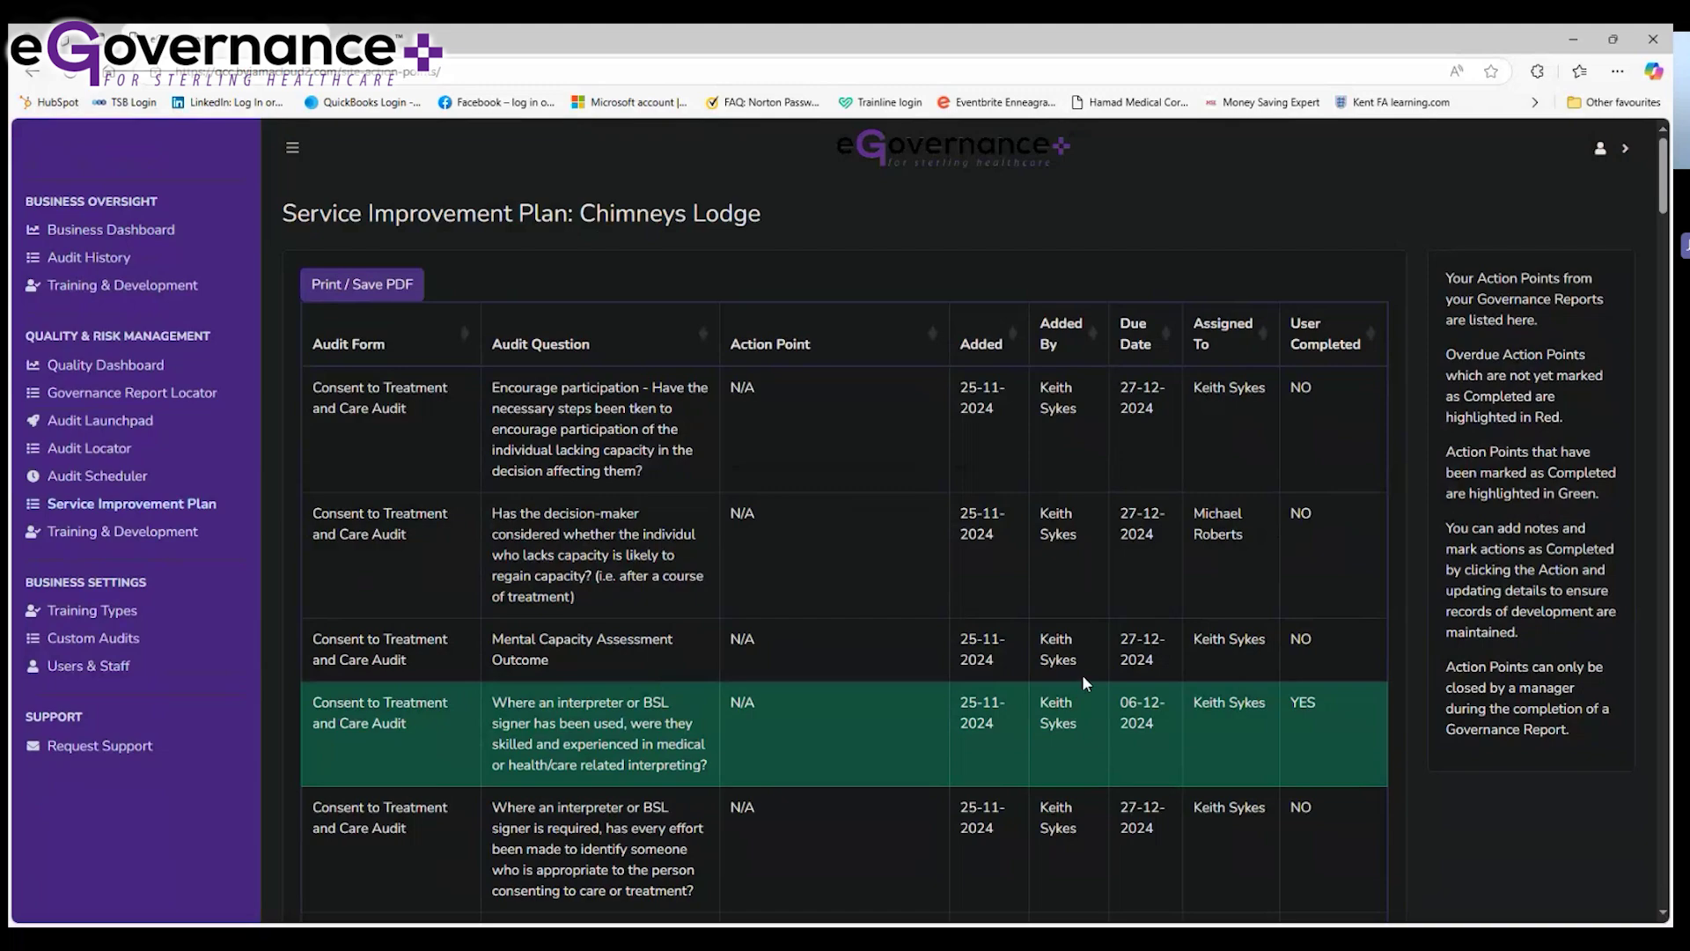
{"action": "scroll", "coordinate": [1090, 671], "scroll_direction": "down", "scroll_amount": 3}
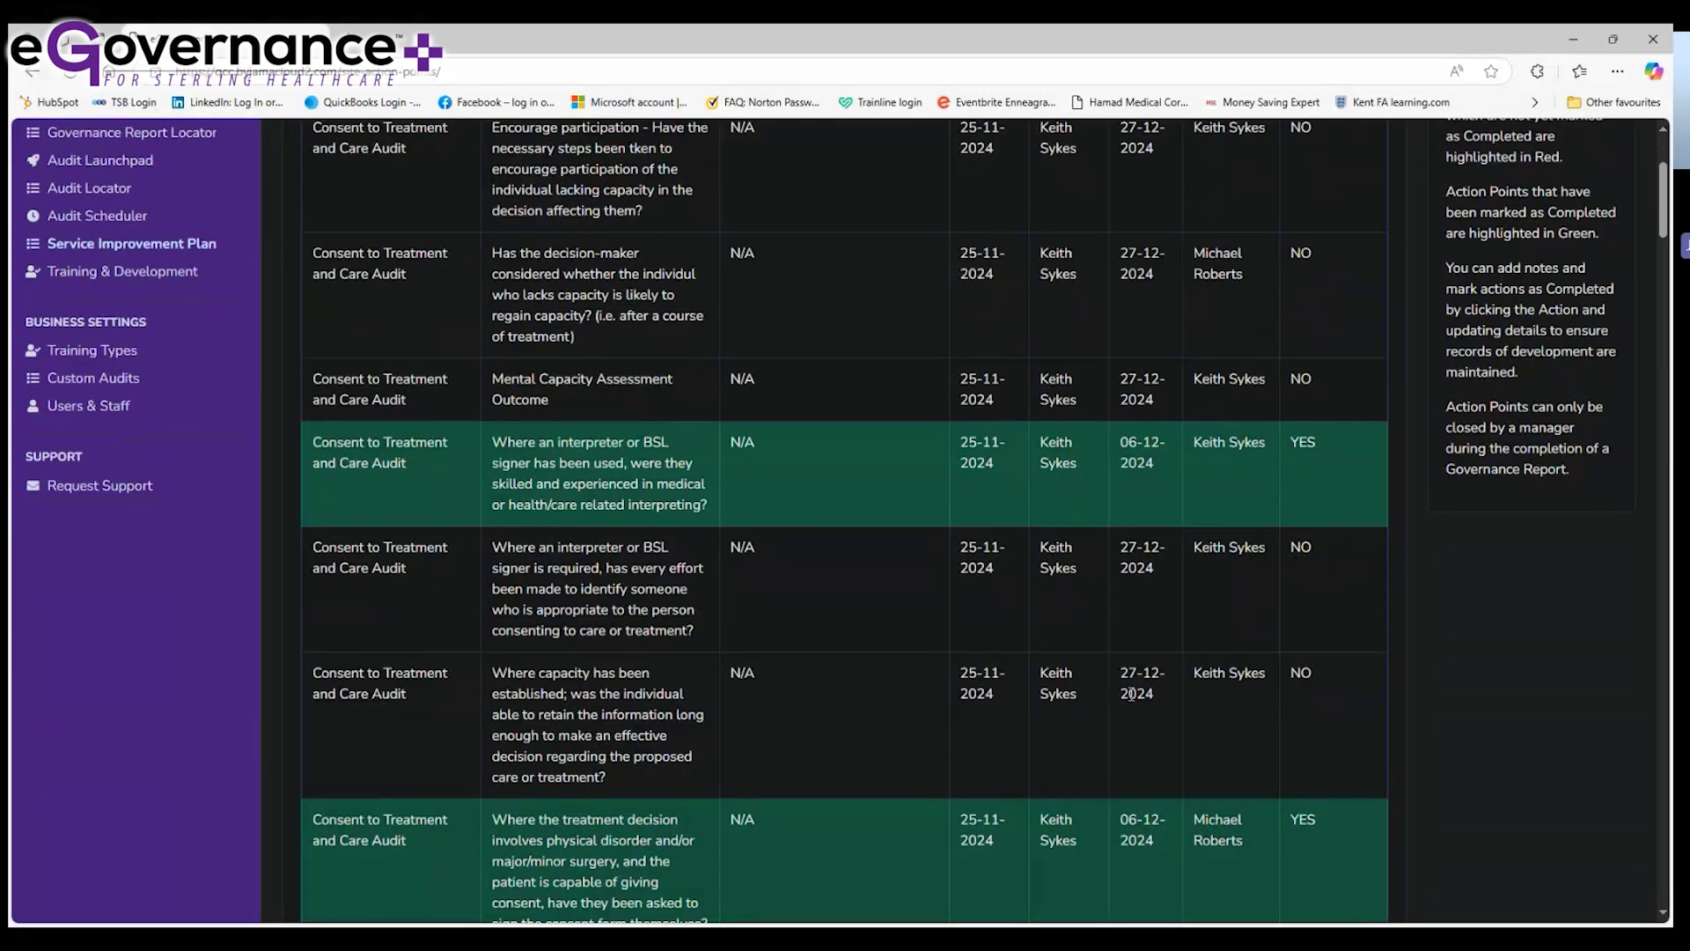
{"action": "scroll", "coordinate": [1104, 641], "scroll_direction": "down", "scroll_amount": 7}
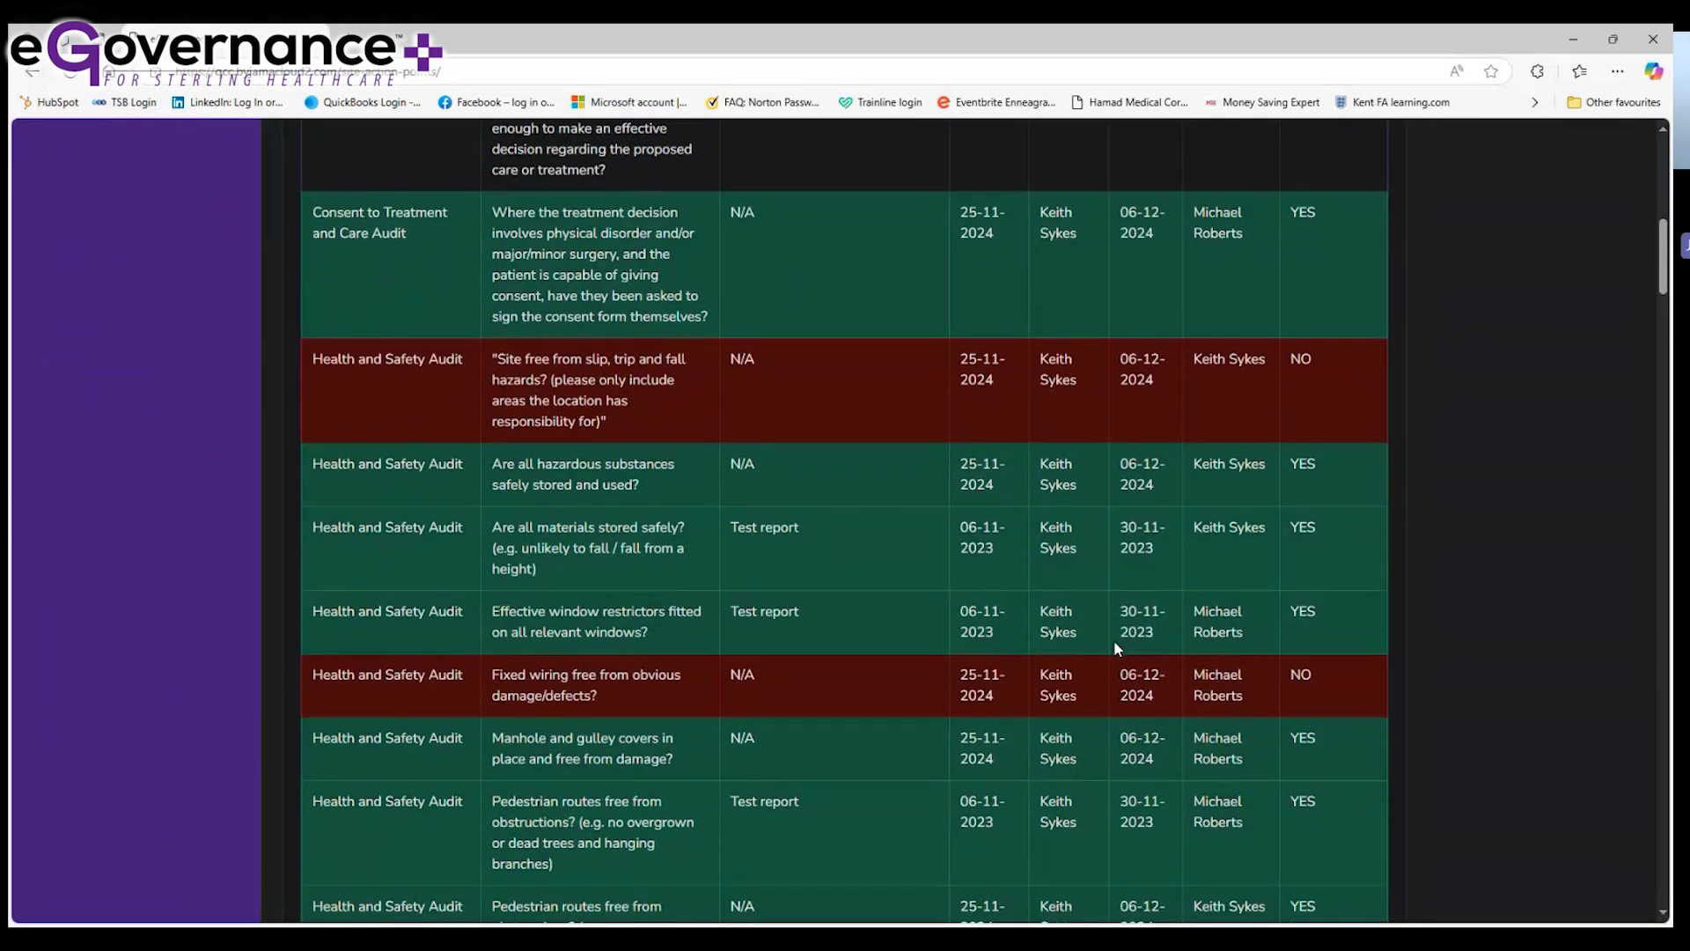
{"action": "scroll", "coordinate": [1114, 646], "scroll_direction": "down", "scroll_amount": 5}
{"action": "scroll", "coordinate": [1113, 647], "scroll_direction": "up", "scroll_amount": 6}
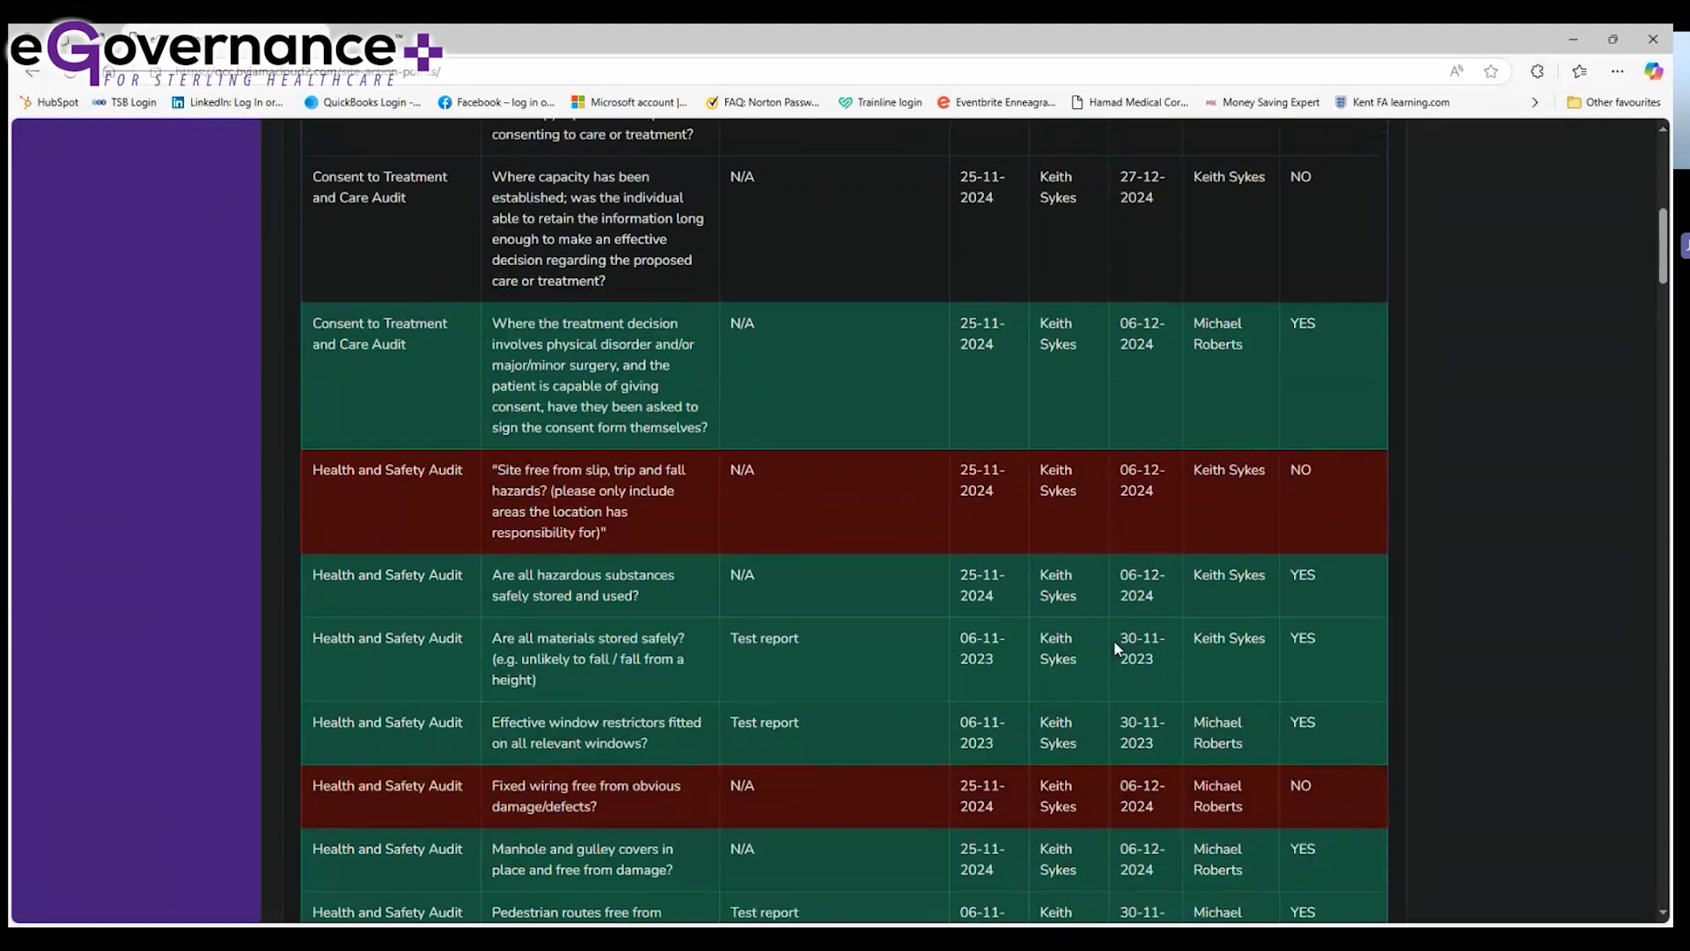
{"action": "scroll", "coordinate": [1114, 649], "scroll_direction": "up", "scroll_amount": 9}
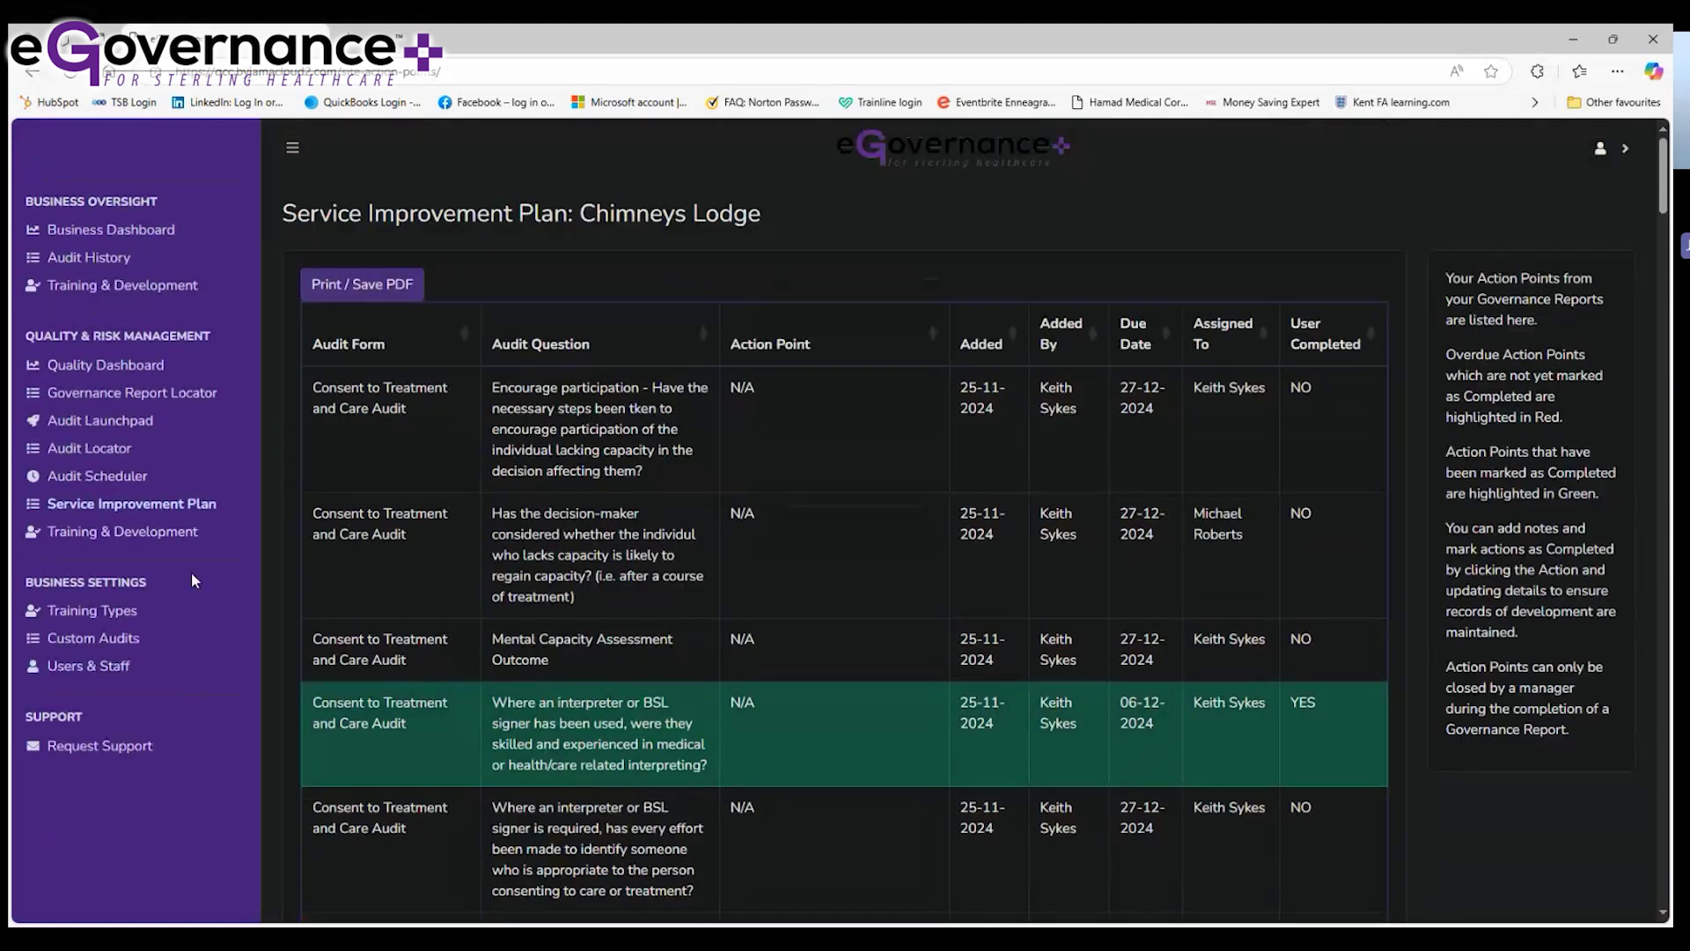
Examine the overall site and individual staff performance in the Chimneys Lodge training and development matrix.
{"action": "left_click", "coordinate": [161, 537]}
{"action": "scroll", "coordinate": [1043, 591], "scroll_direction": "down", "scroll_amount": 2}
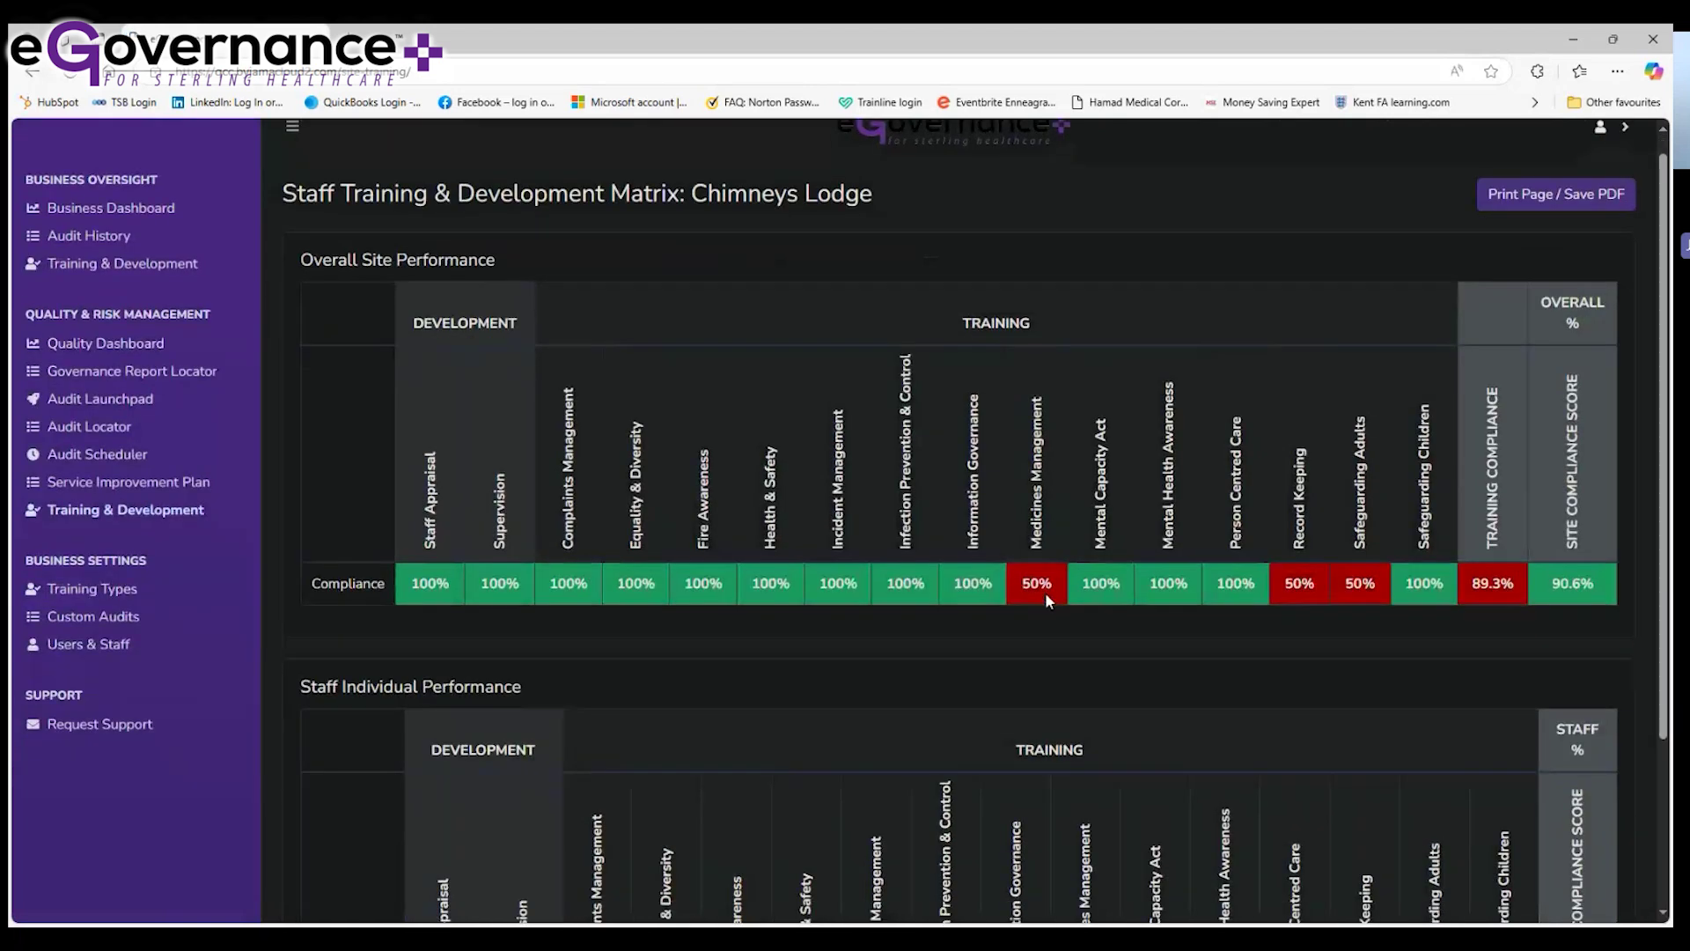
{"action": "scroll", "coordinate": [1052, 601], "scroll_direction": "up", "scroll_amount": 1}
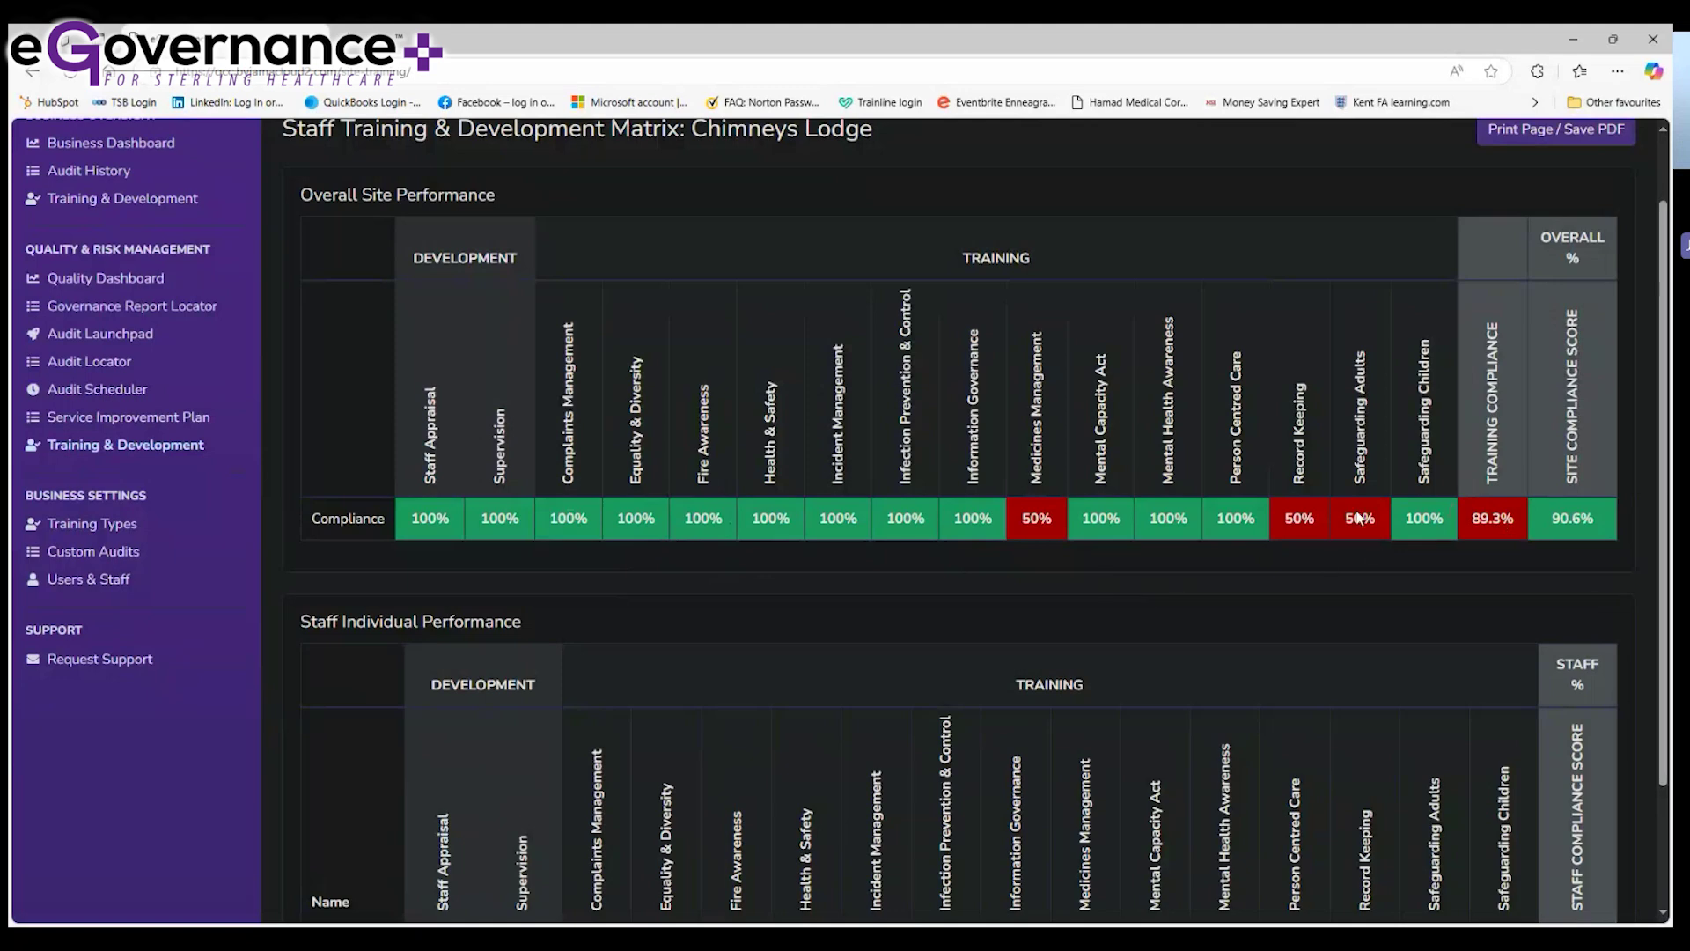
{"action": "scroll", "coordinate": [894, 637], "scroll_direction": "down", "scroll_amount": 2}
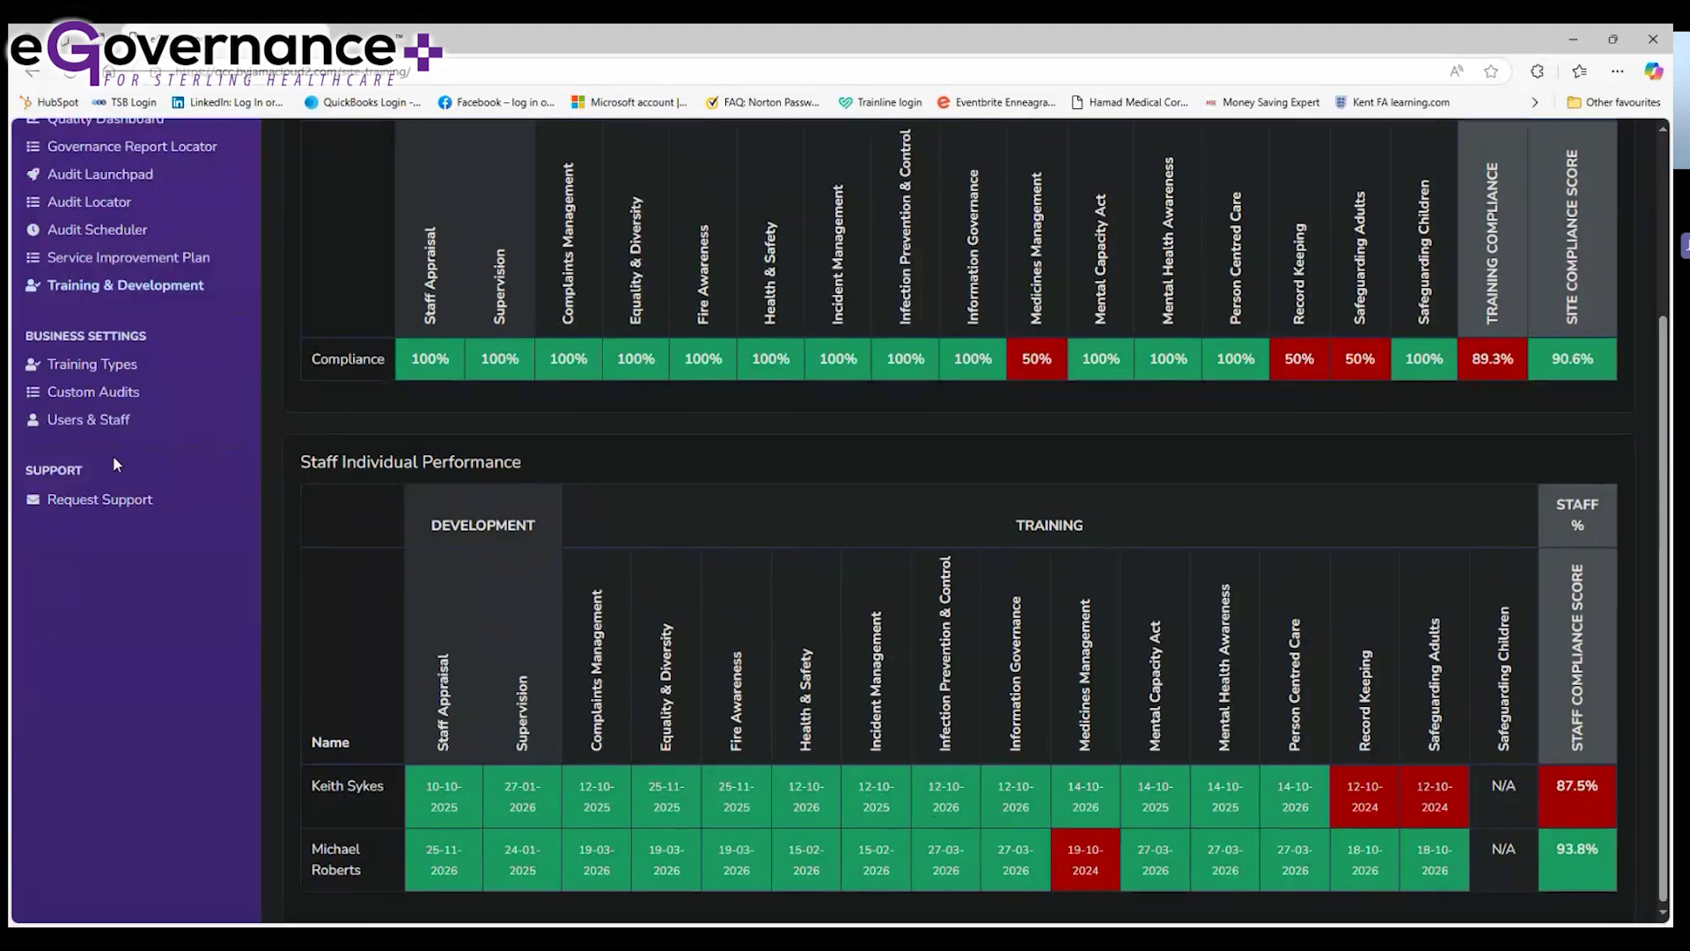
{"action": "scroll", "coordinate": [113, 456], "scroll_direction": "up", "scroll_amount": 2}
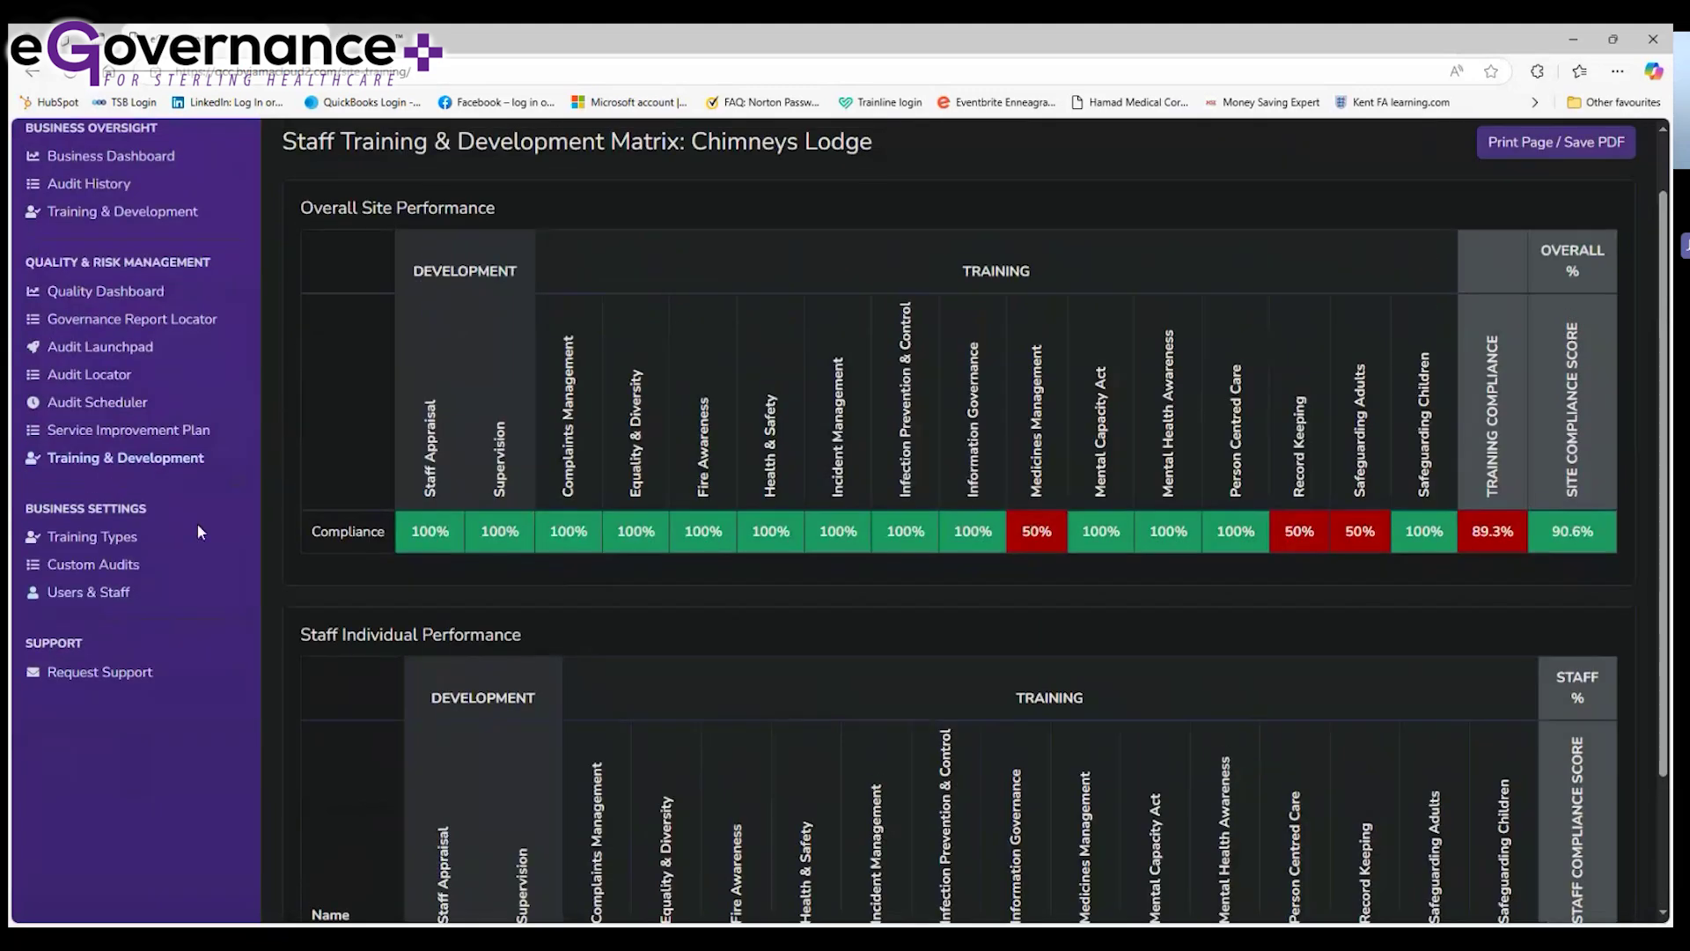
Open the business-wide list of staff training and development types.
{"action": "left_click", "coordinate": [116, 547]}
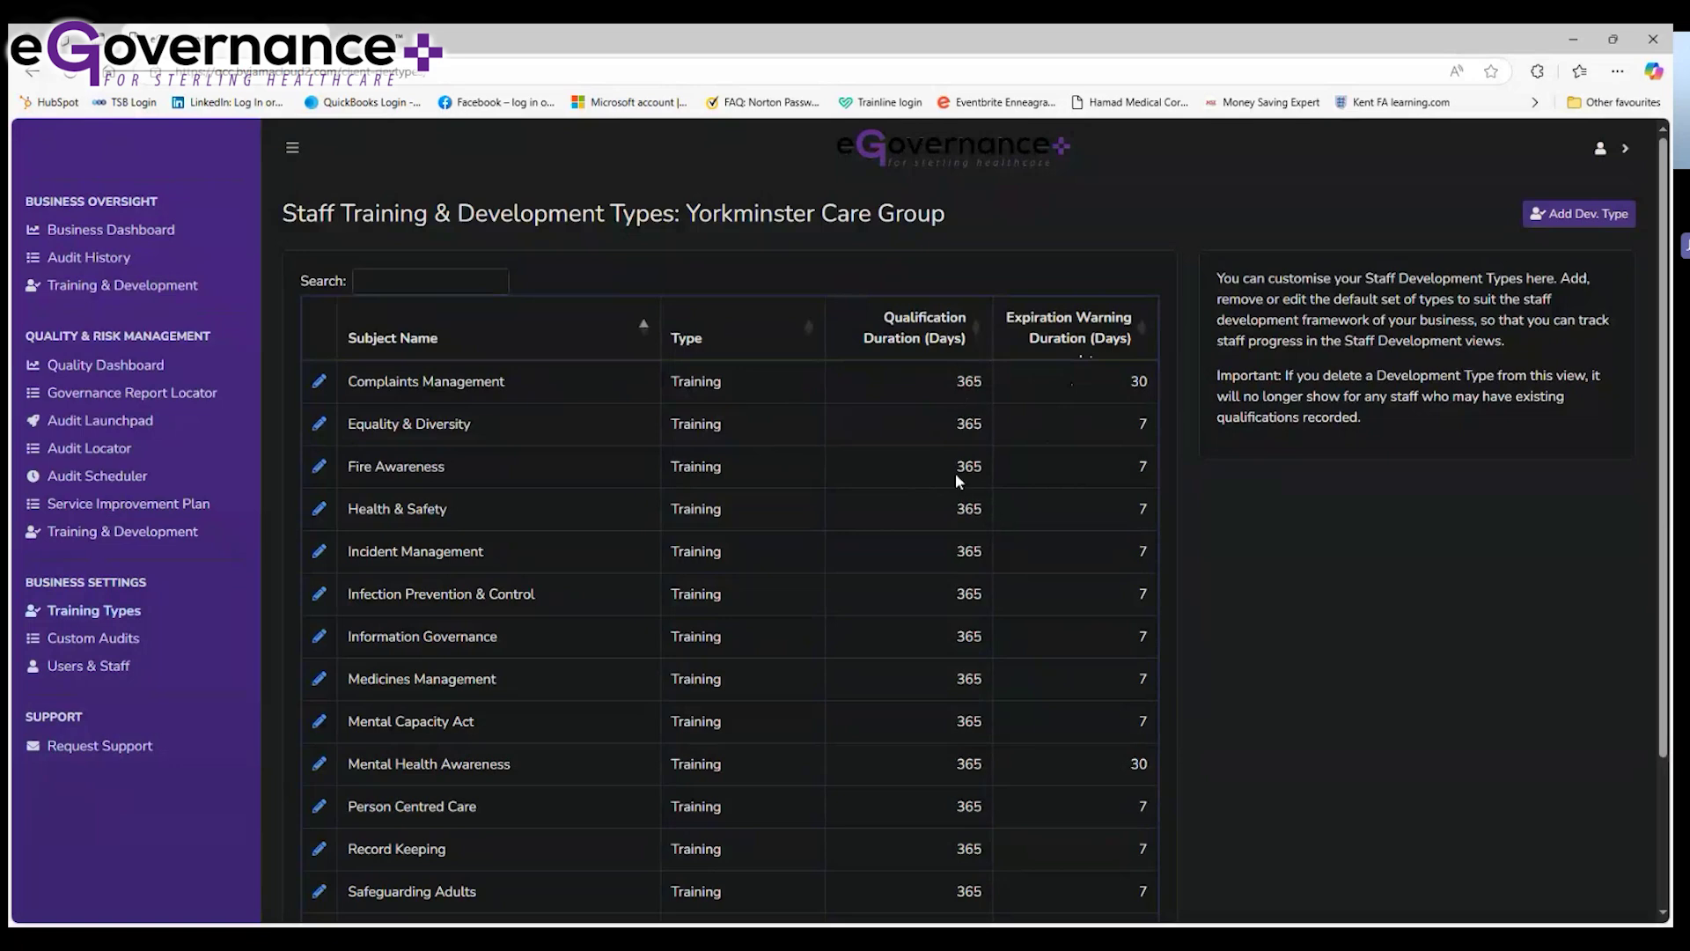
Review the staff training and development types and the form for adding a new development type, cancelling the form without saving.
{"action": "scroll", "coordinate": [951, 412], "scroll_direction": "down", "scroll_amount": 2}
{"action": "scroll", "coordinate": [959, 412], "scroll_direction": "up", "scroll_amount": 2}
{"action": "left_click", "coordinate": [1592, 216]}
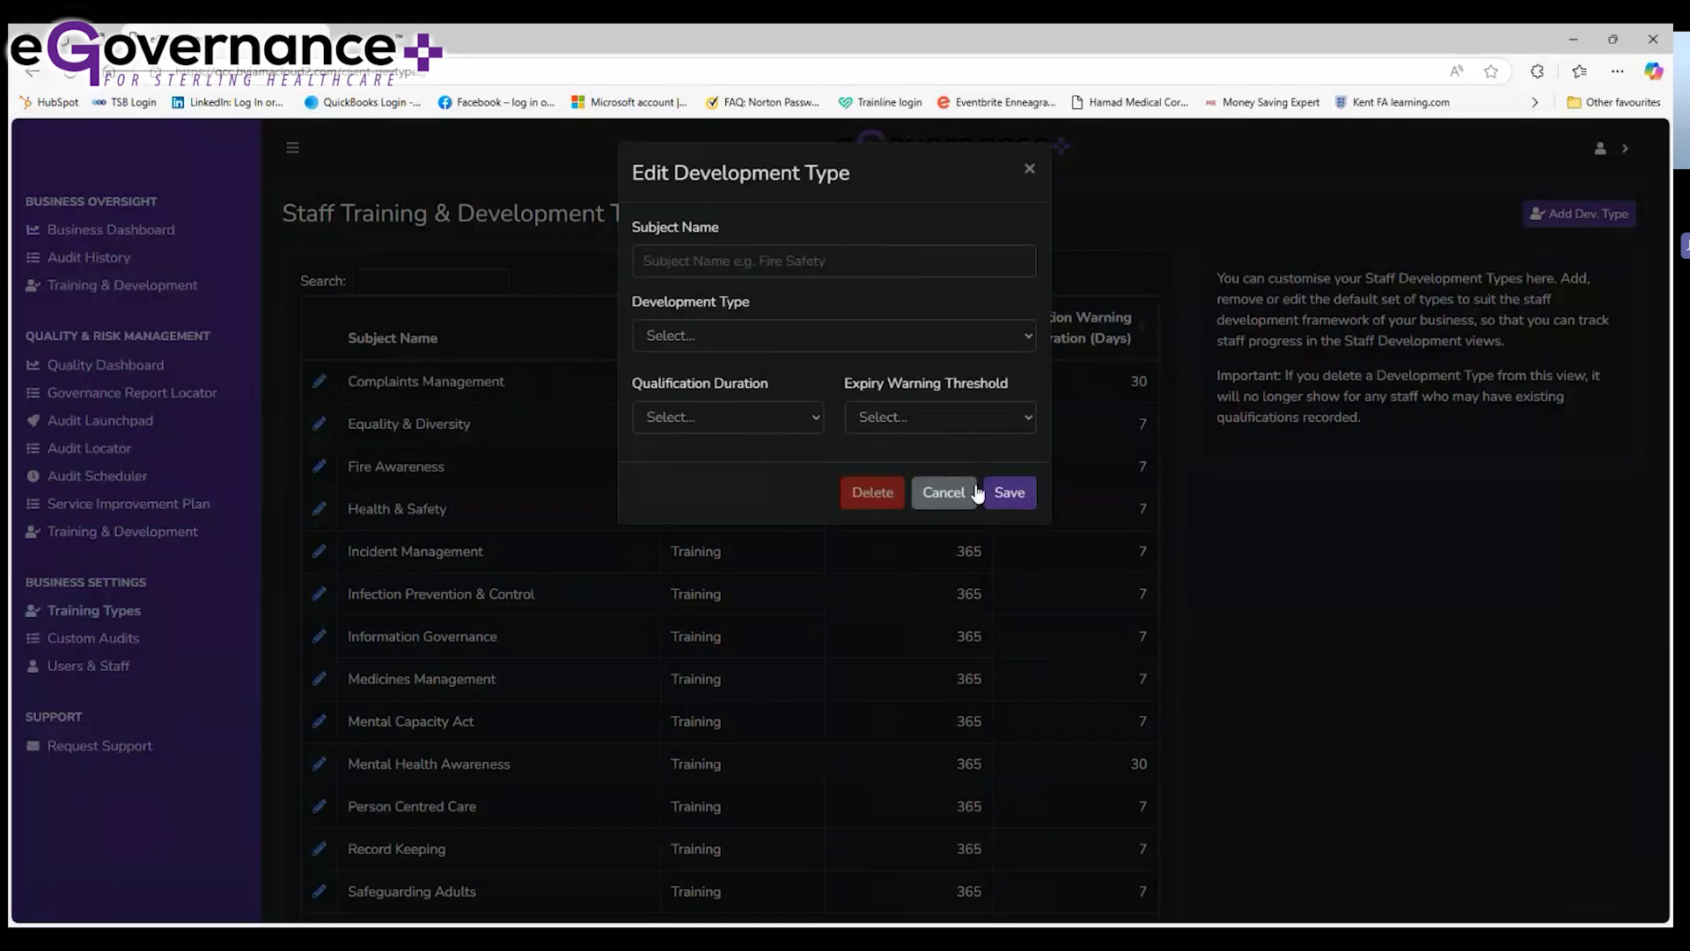
{"action": "left_click", "coordinate": [943, 492]}
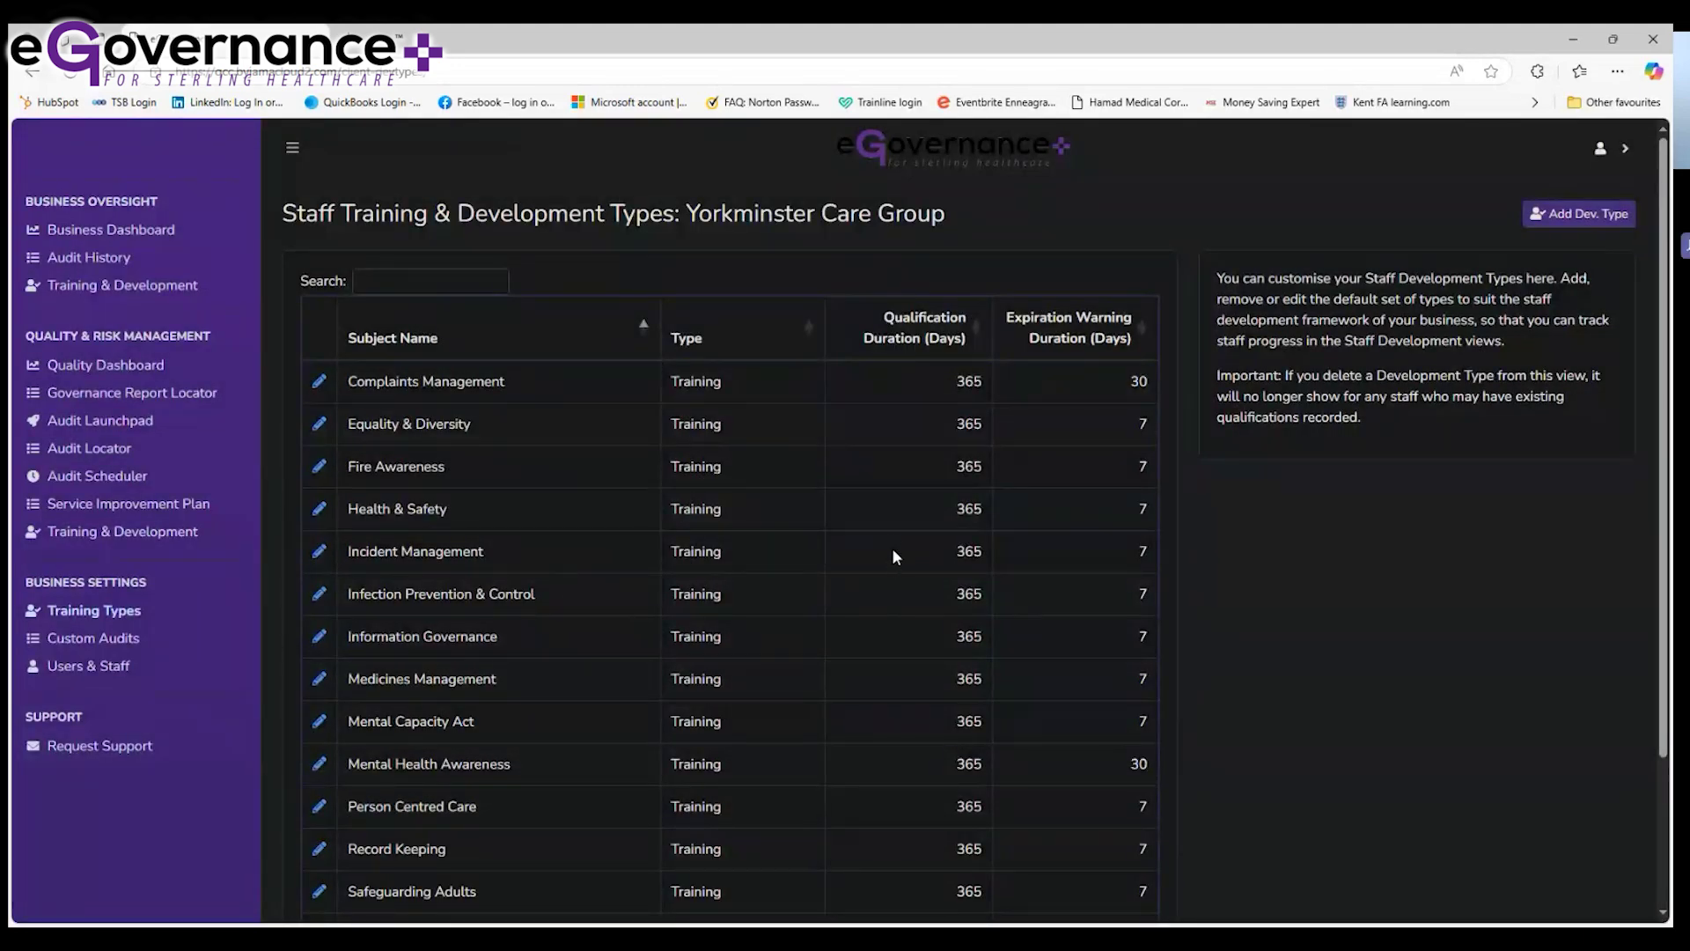
{"action": "scroll", "coordinate": [891, 547], "scroll_direction": "down", "scroll_amount": 3}
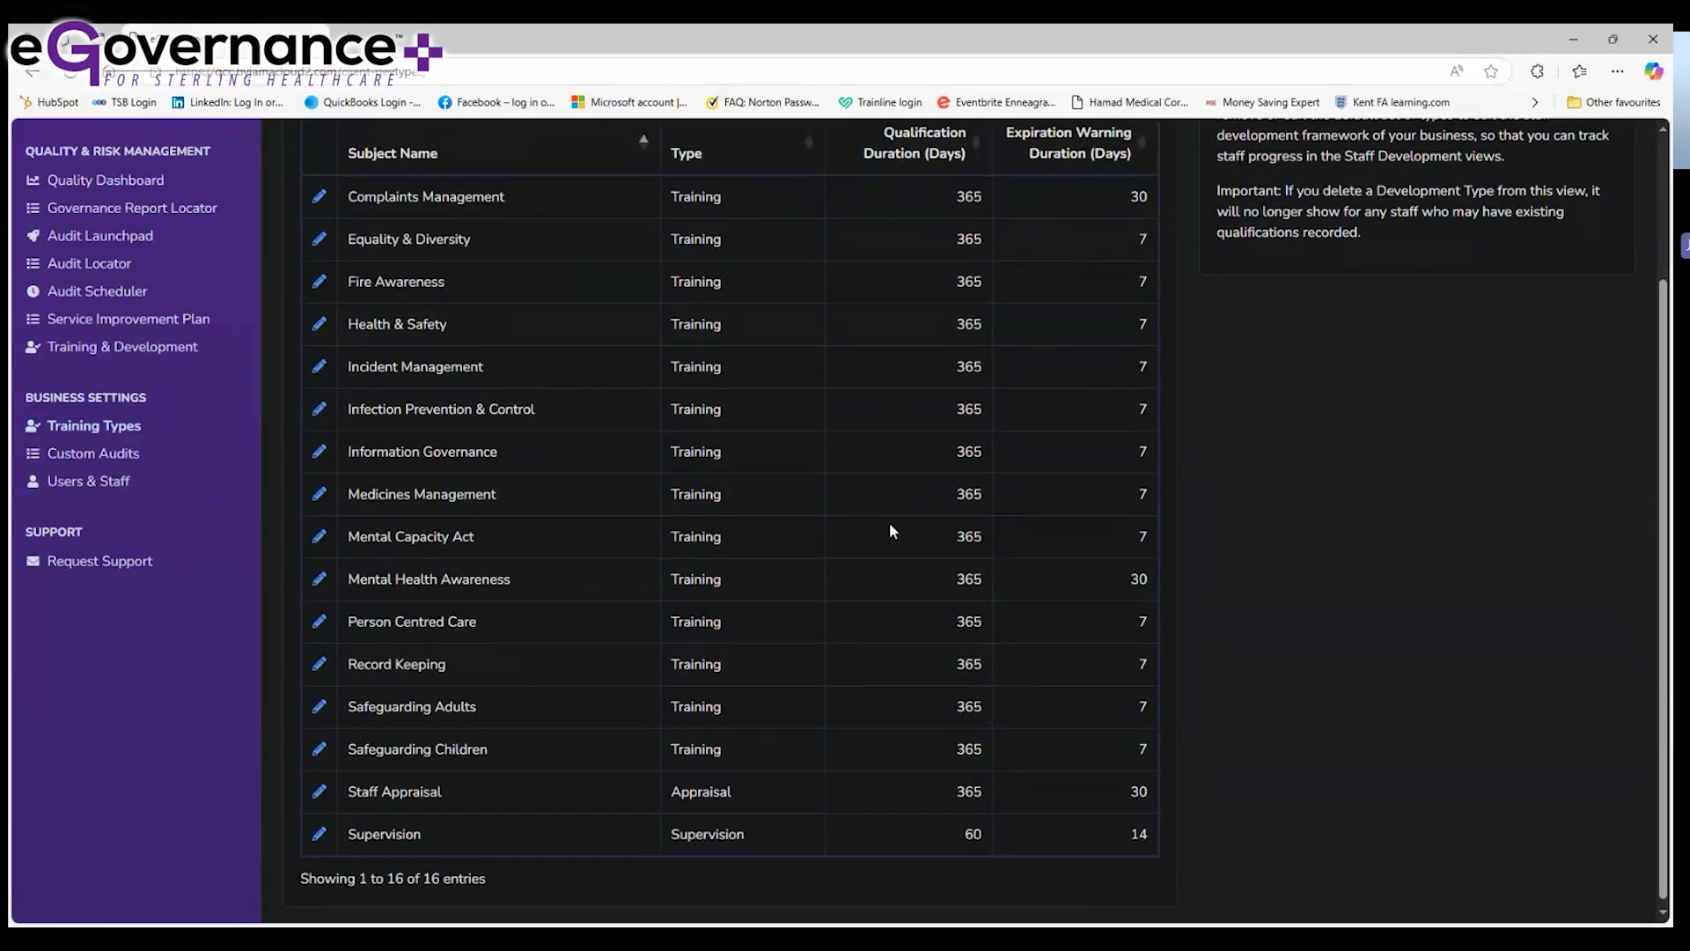
{"action": "scroll", "coordinate": [889, 528], "scroll_direction": "up", "scroll_amount": 3}
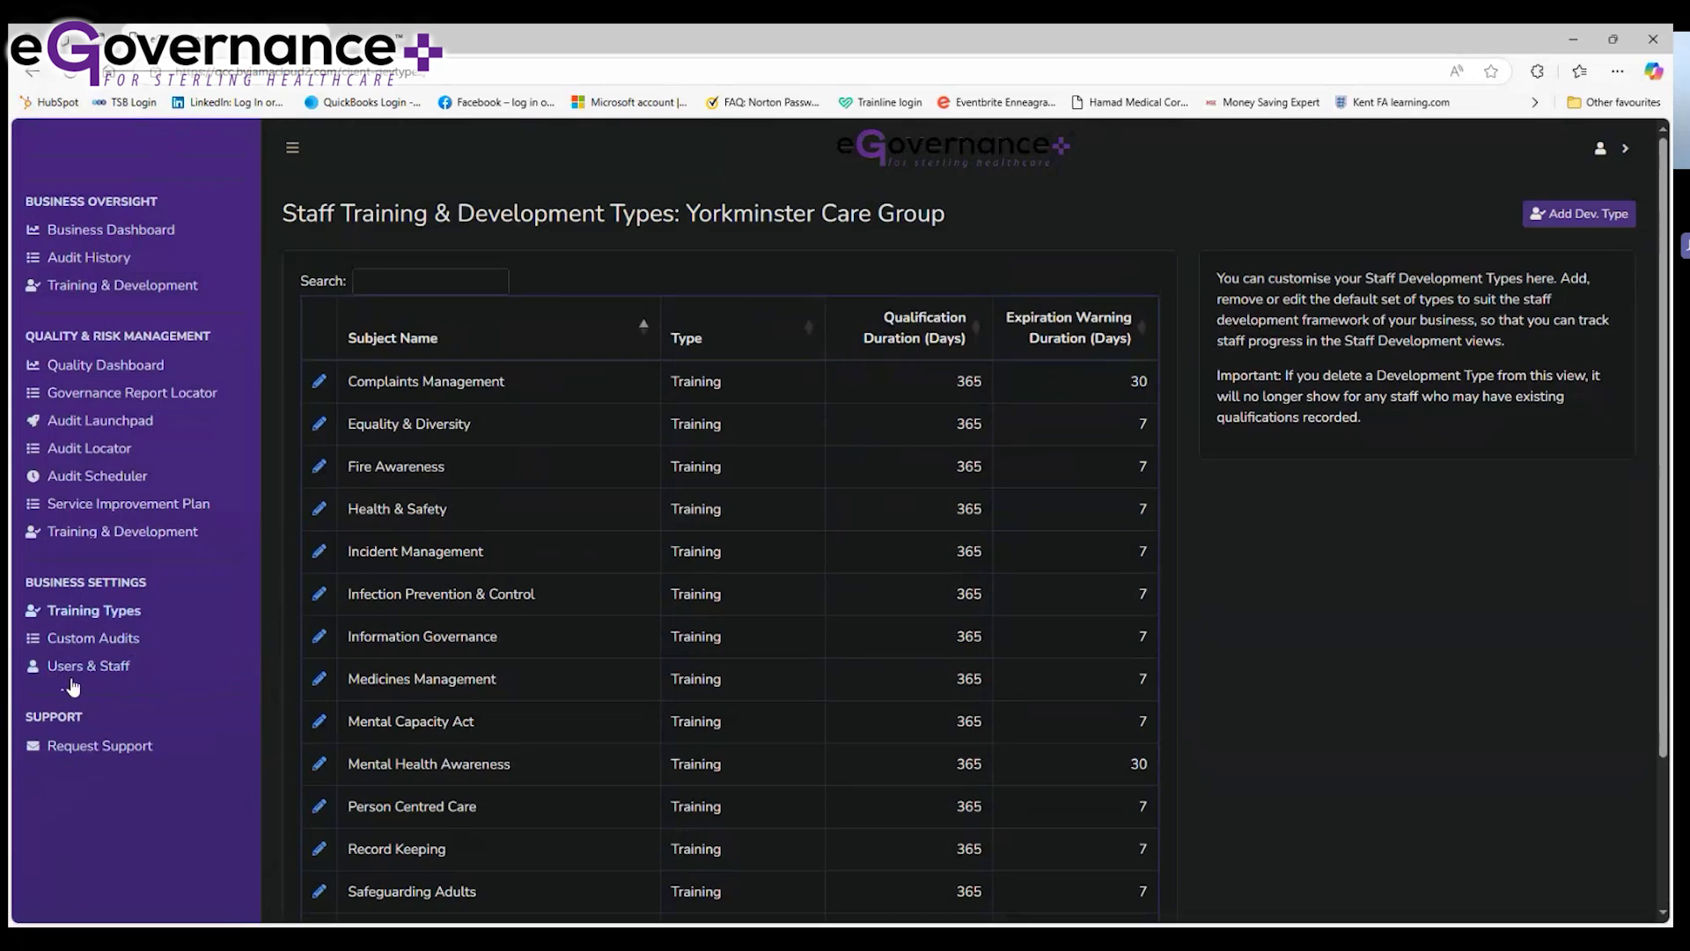
View the business's custom audits and its list of users and staff, dismissing the table warning.
{"action": "left_click", "coordinate": [82, 643]}
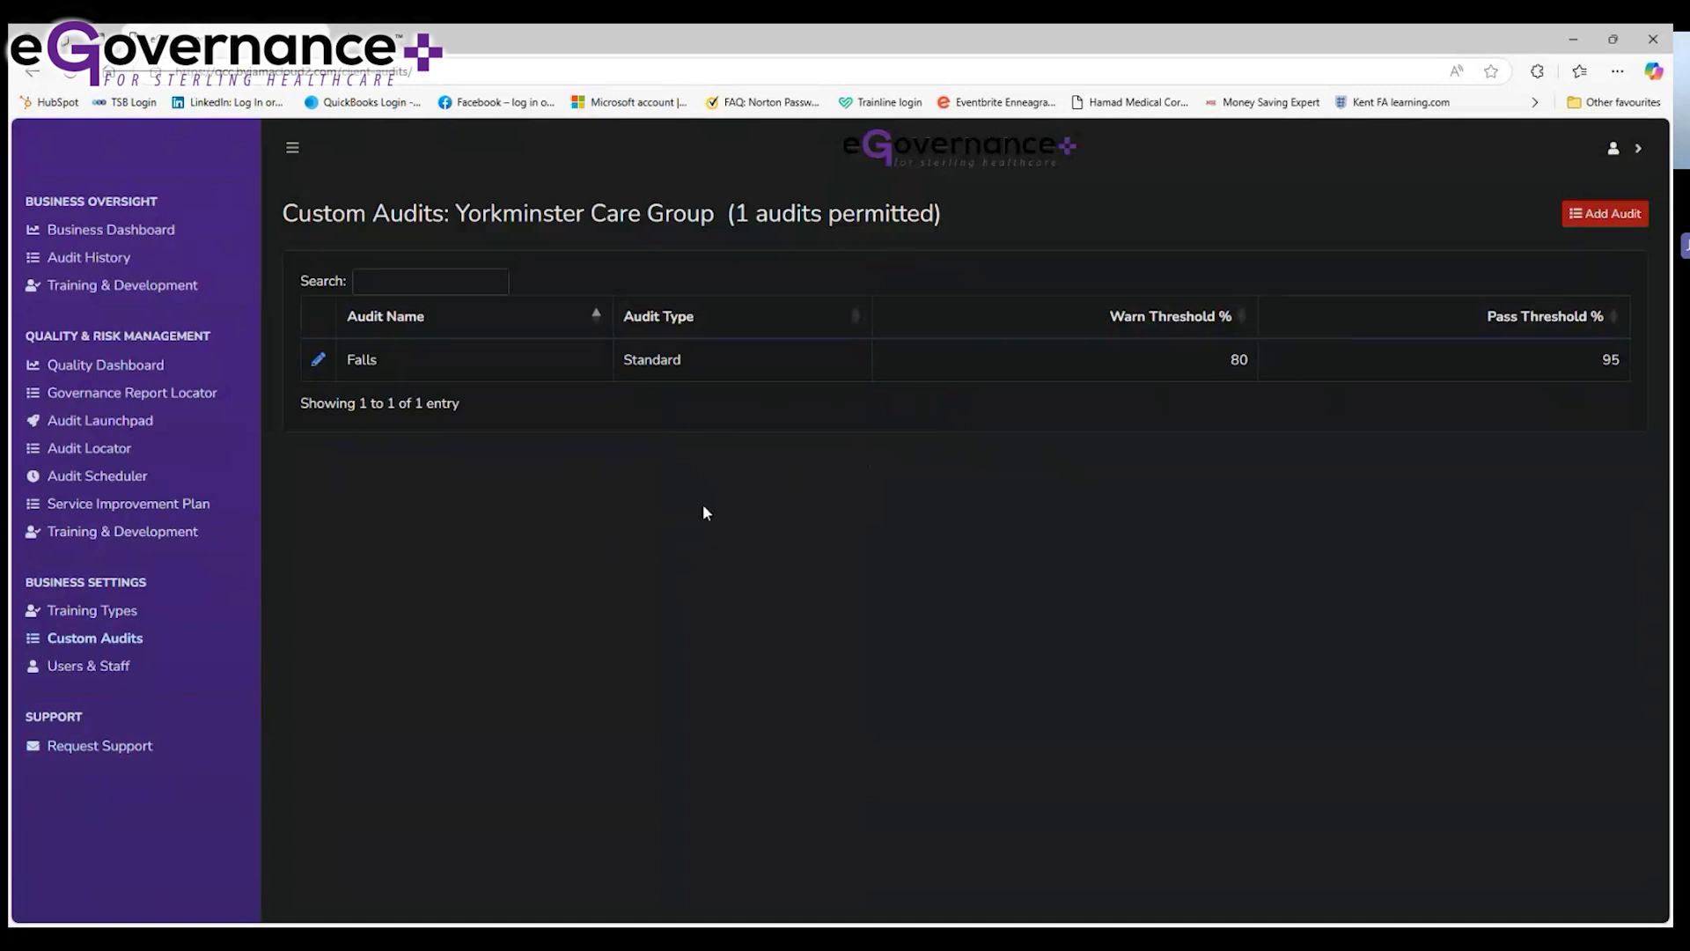
{"action": "left_click", "coordinate": [107, 667]}
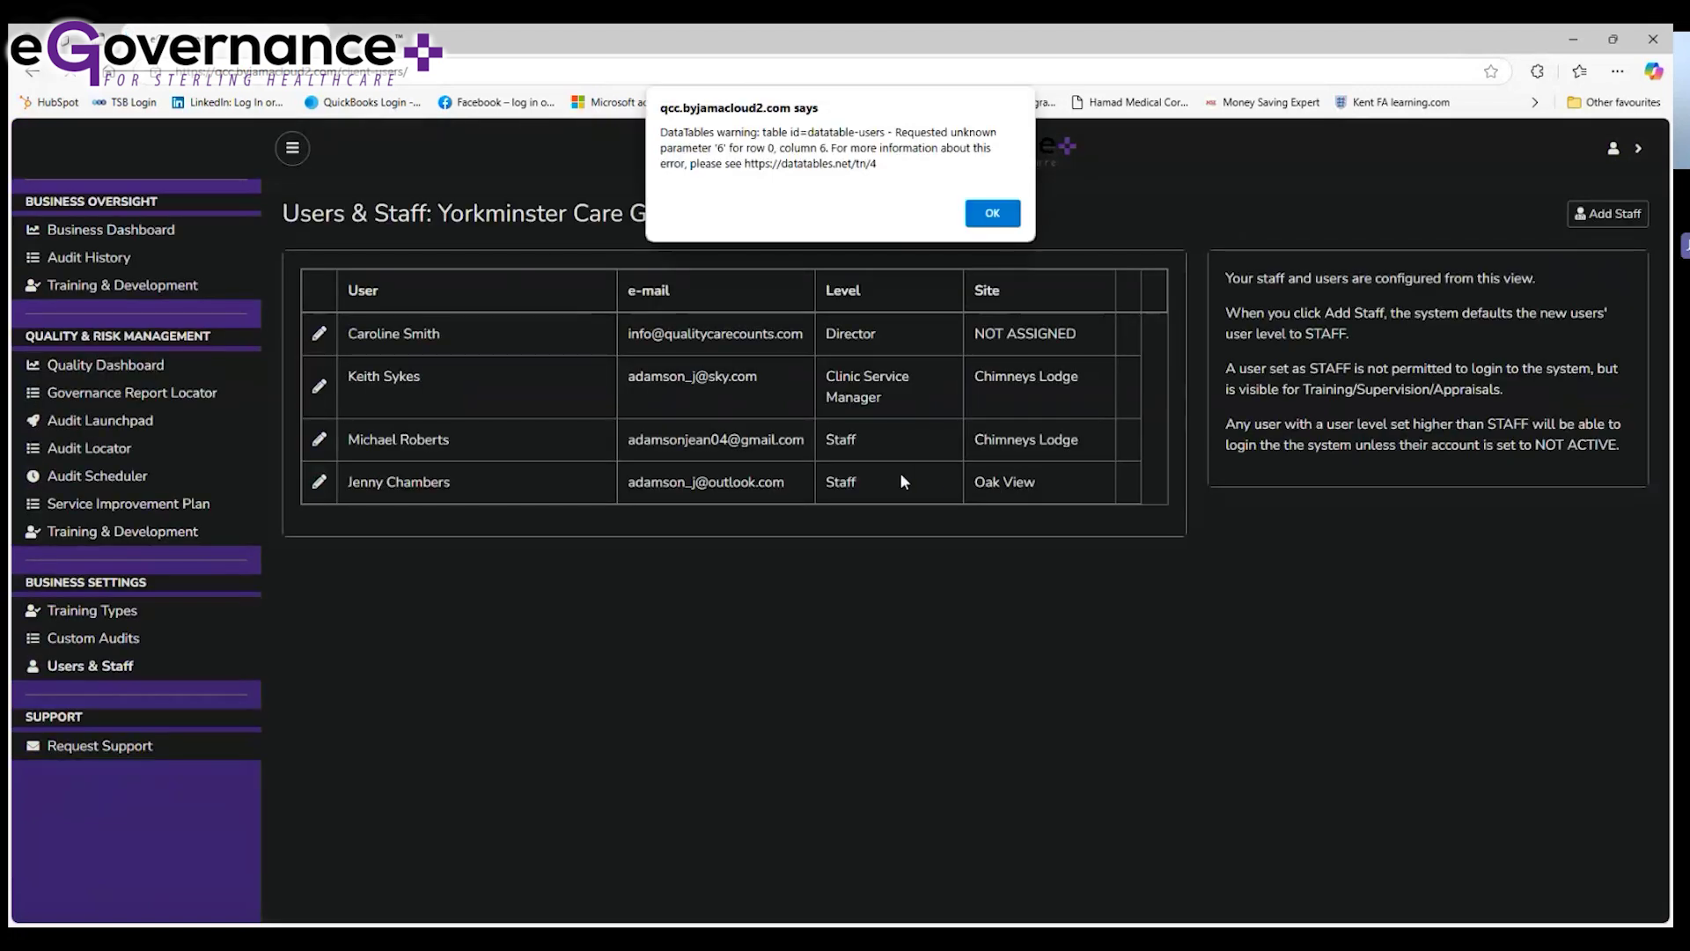
{"action": "left_click", "coordinate": [1003, 214]}
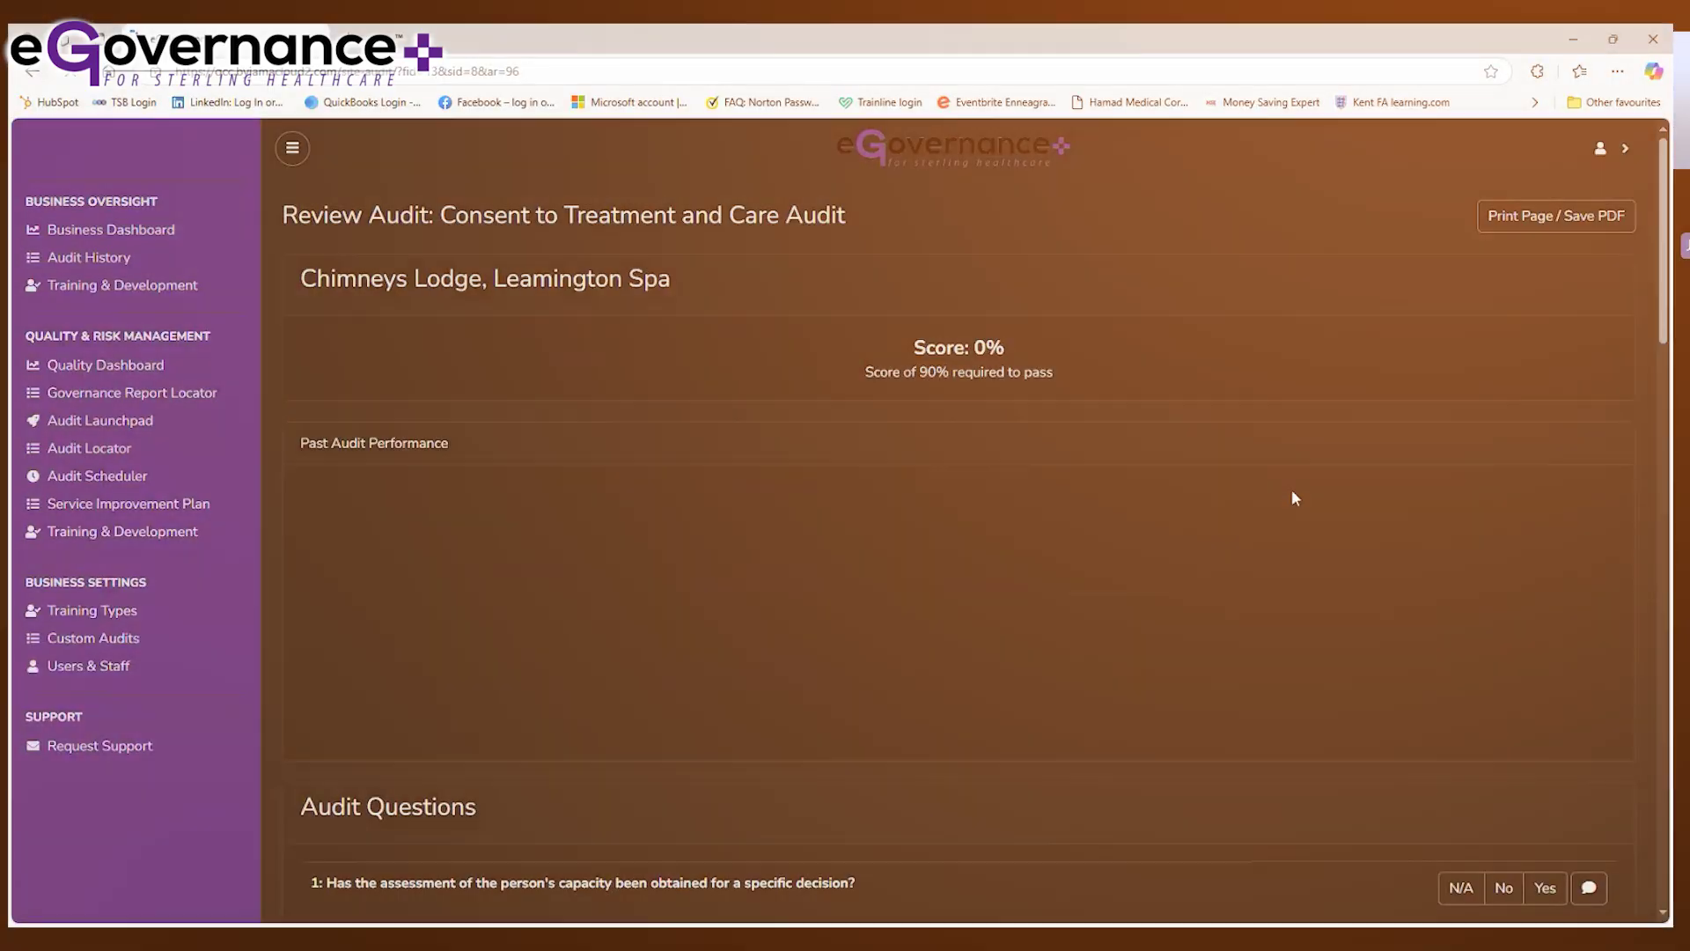
Examine the score, past performance chart, question answers and action points in Chimneys Lodge's Consent to Treatment and Care Audit.
{"action": "scroll", "coordinate": [1291, 486], "scroll_direction": "down", "scroll_amount": 4}
{"action": "scroll", "coordinate": [1292, 493], "scroll_direction": "down", "scroll_amount": 2}
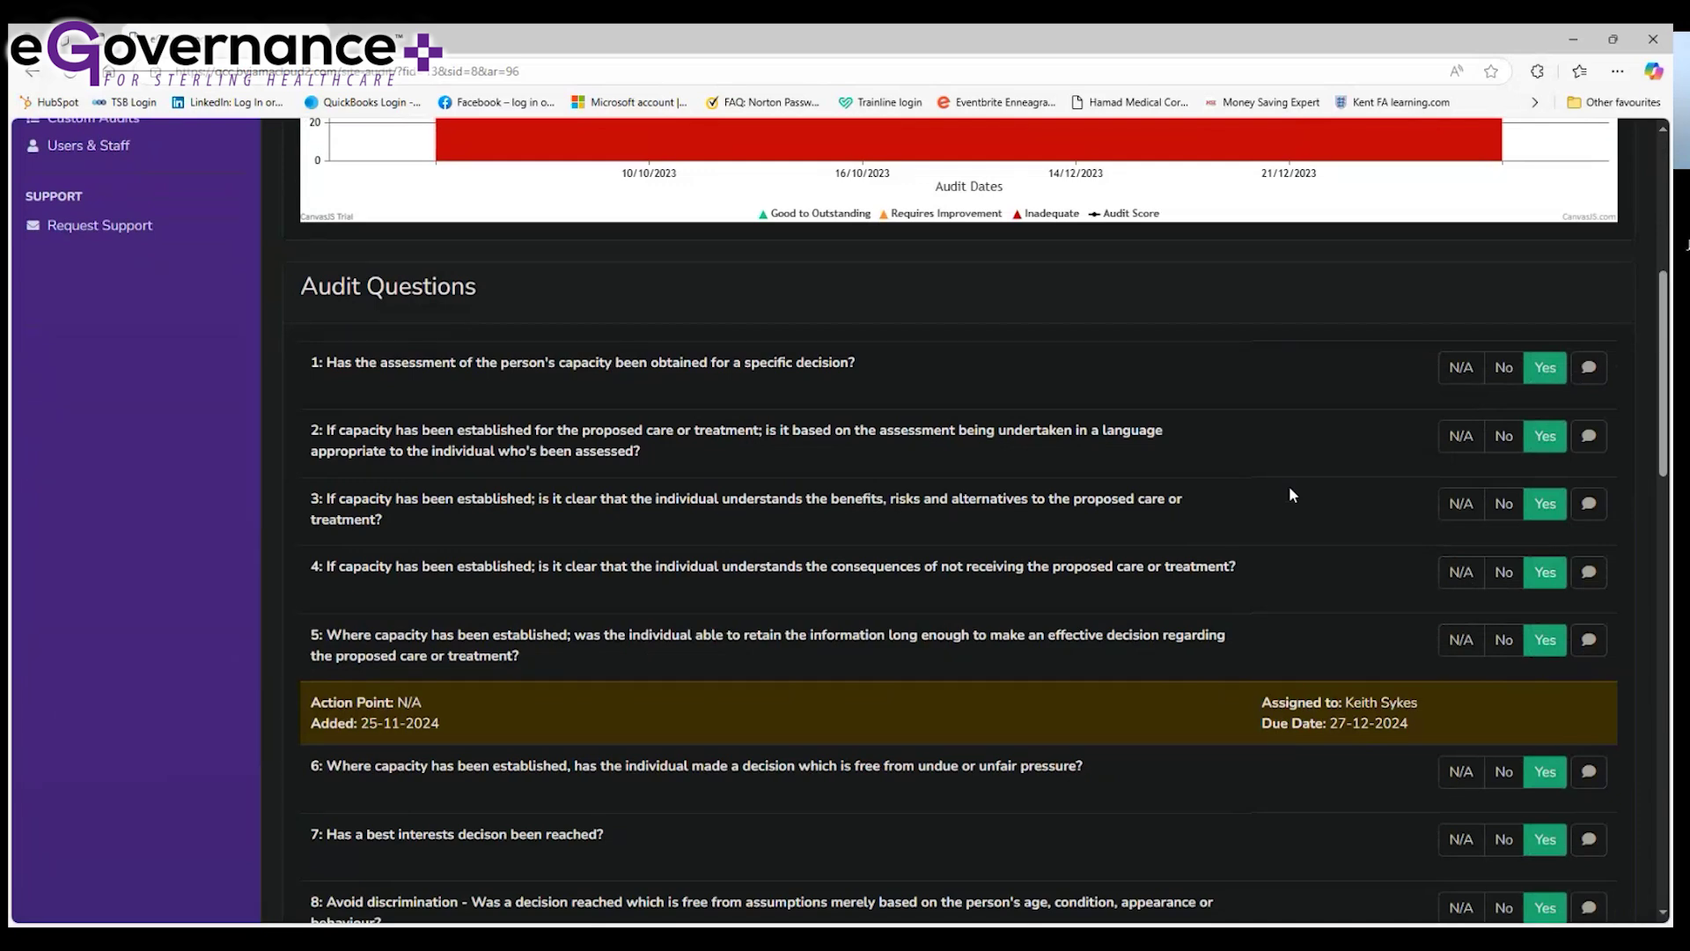
{"action": "scroll", "coordinate": [1291, 495], "scroll_direction": "up", "scroll_amount": 4}
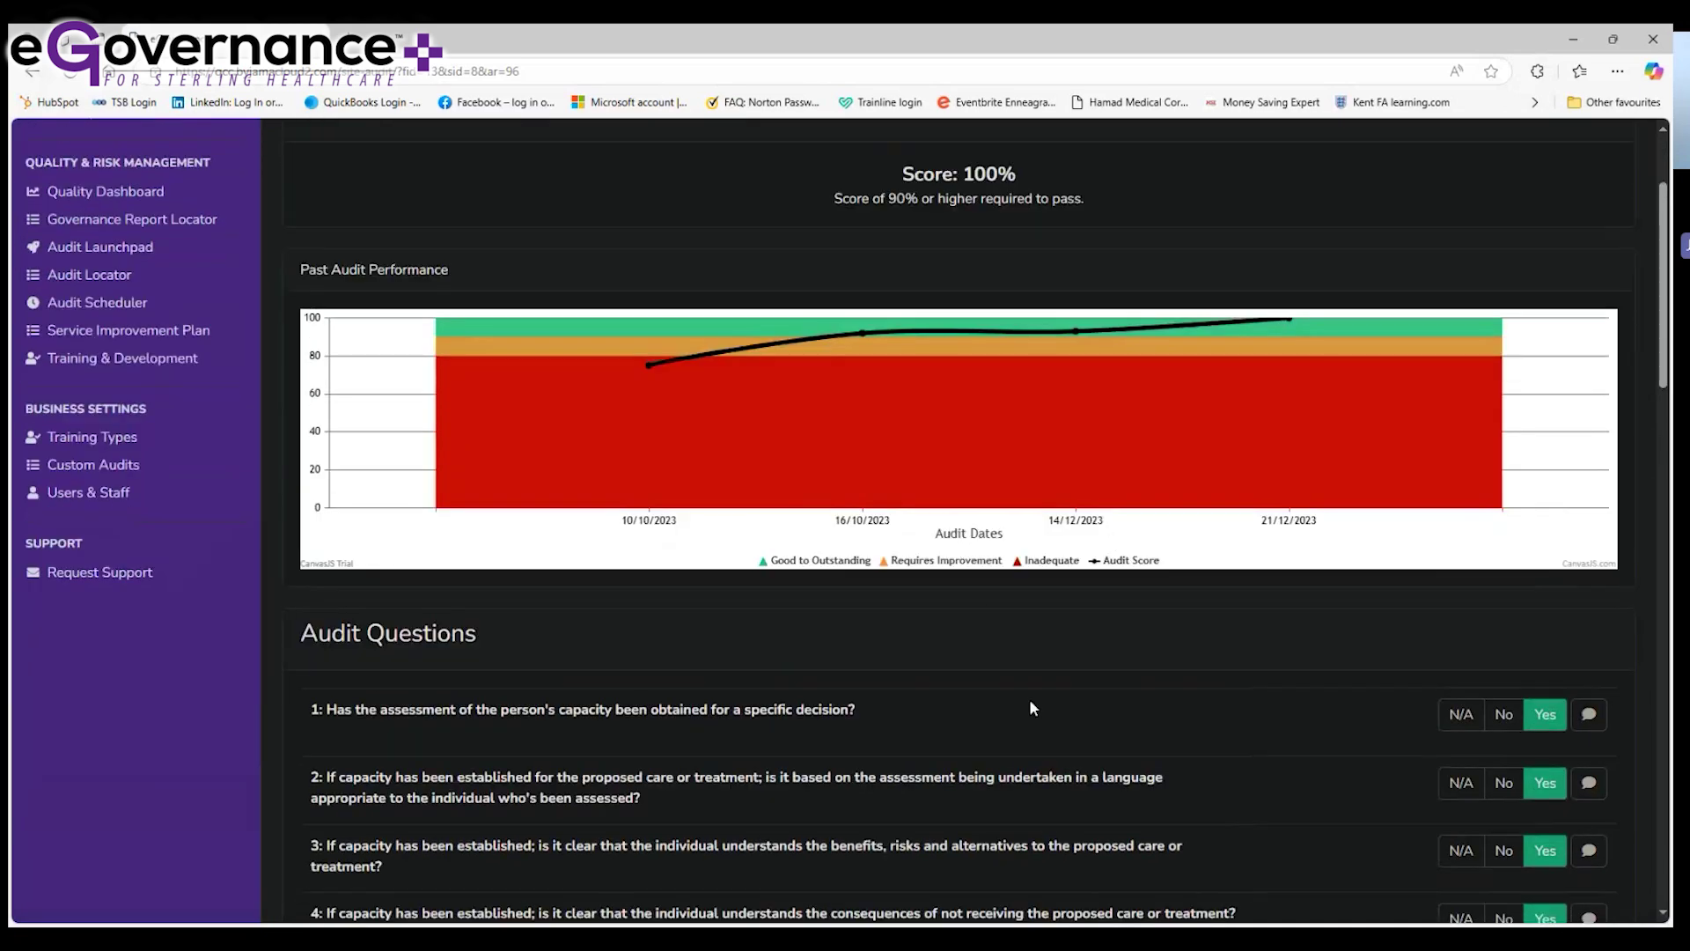
{"action": "scroll", "coordinate": [1104, 727], "scroll_direction": "down", "scroll_amount": 3}
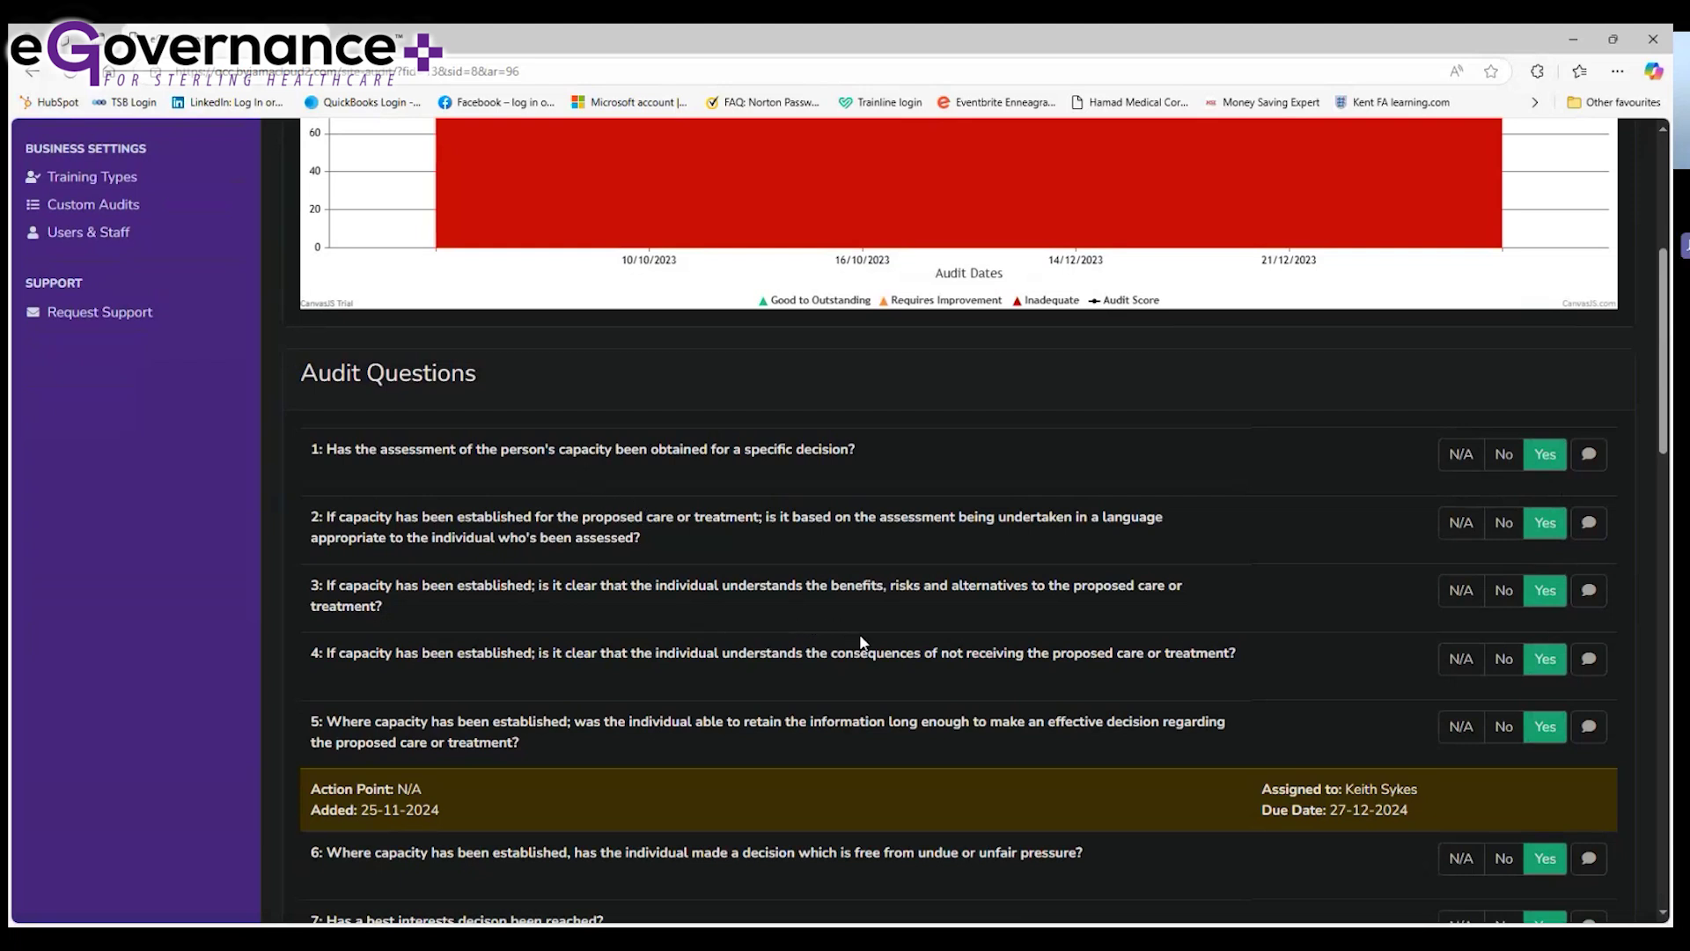
{"action": "scroll", "coordinate": [938, 565], "scroll_direction": "down", "scroll_amount": 1}
{"action": "scroll", "coordinate": [940, 572], "scroll_direction": "down", "scroll_amount": 5}
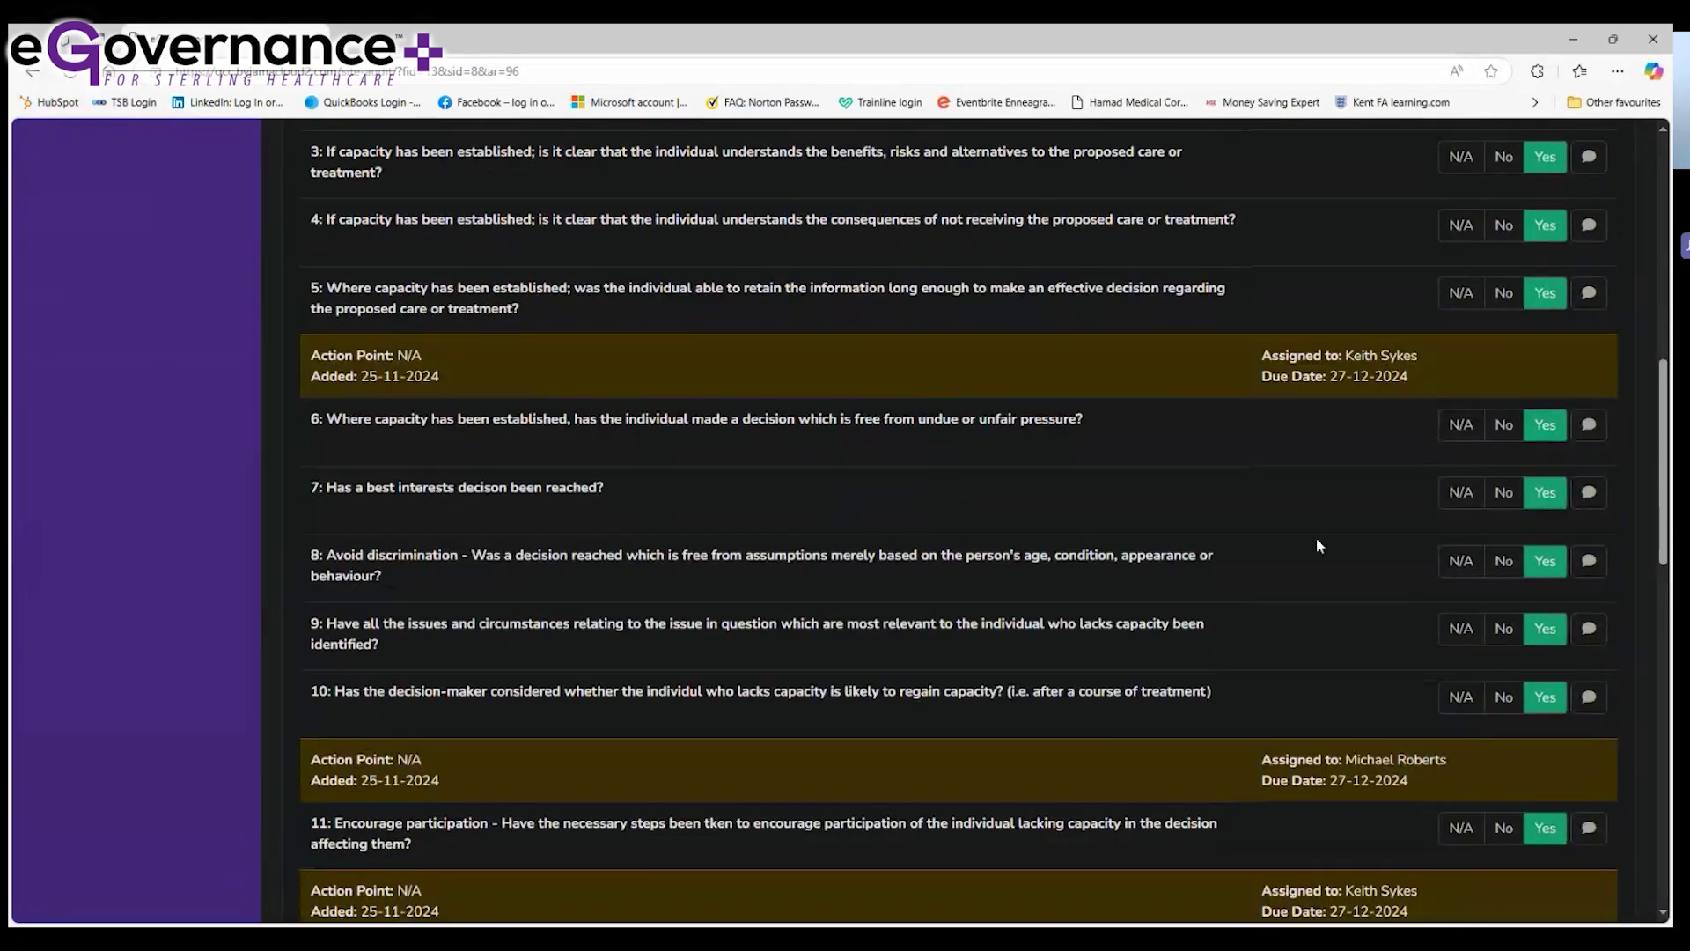
{"action": "scroll", "coordinate": [1271, 567], "scroll_direction": "down", "scroll_amount": 3}
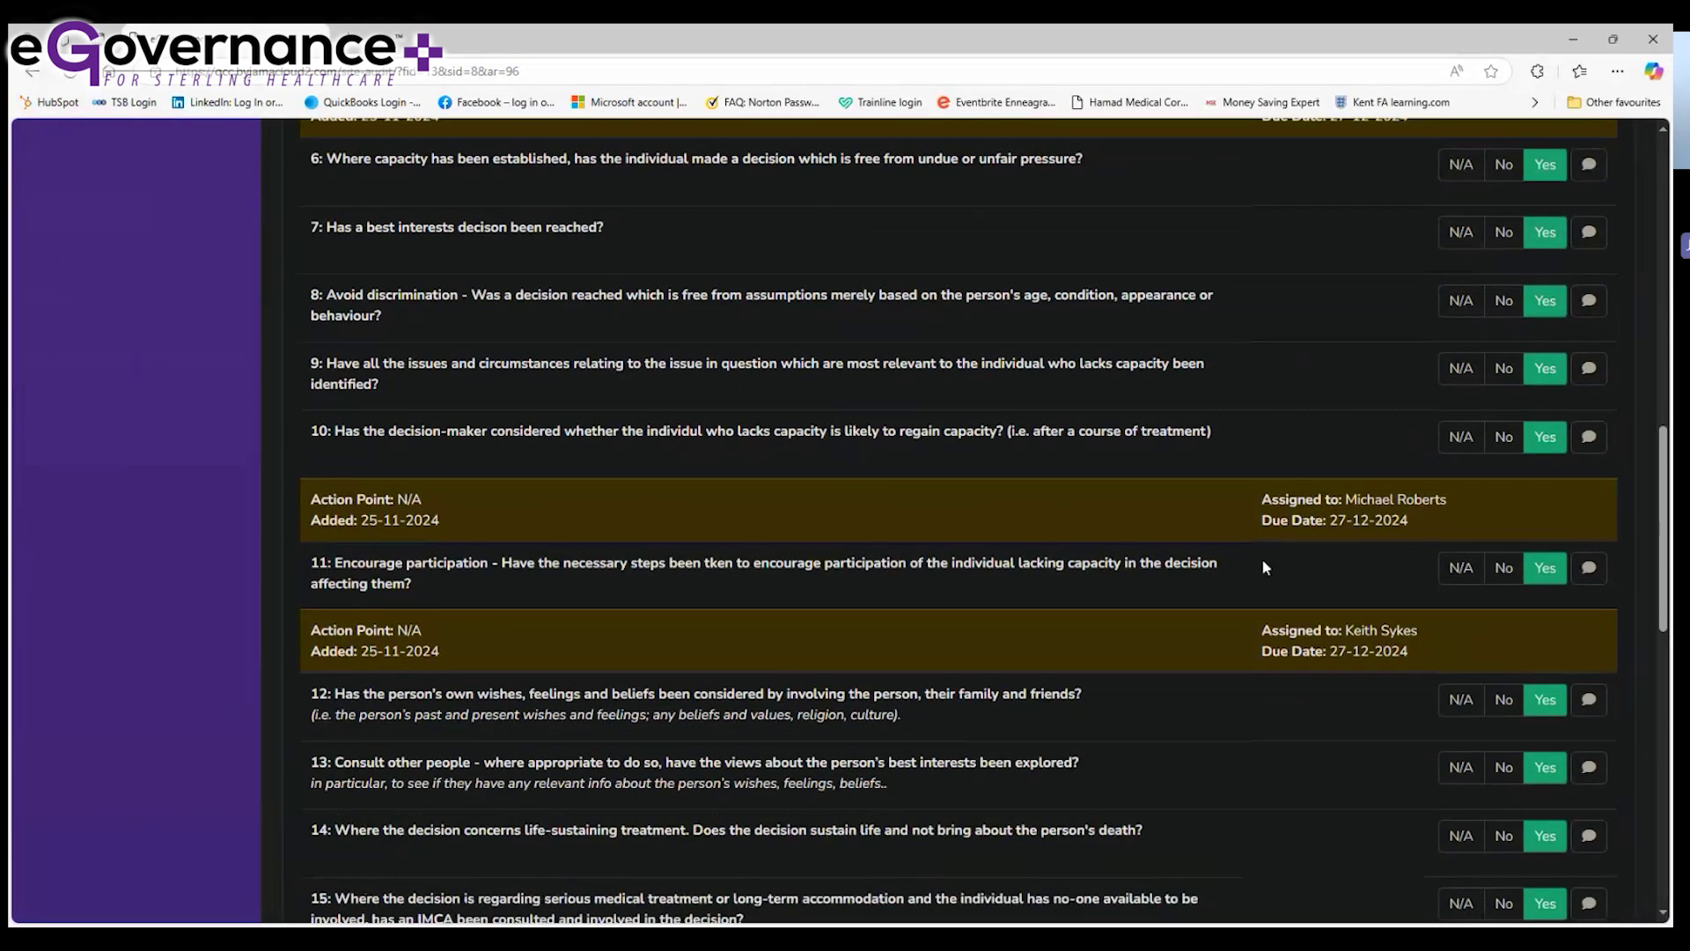
{"action": "scroll", "coordinate": [1257, 568], "scroll_direction": "down", "scroll_amount": 3}
{"action": "scroll", "coordinate": [1256, 570], "scroll_direction": "down", "scroll_amount": 3}
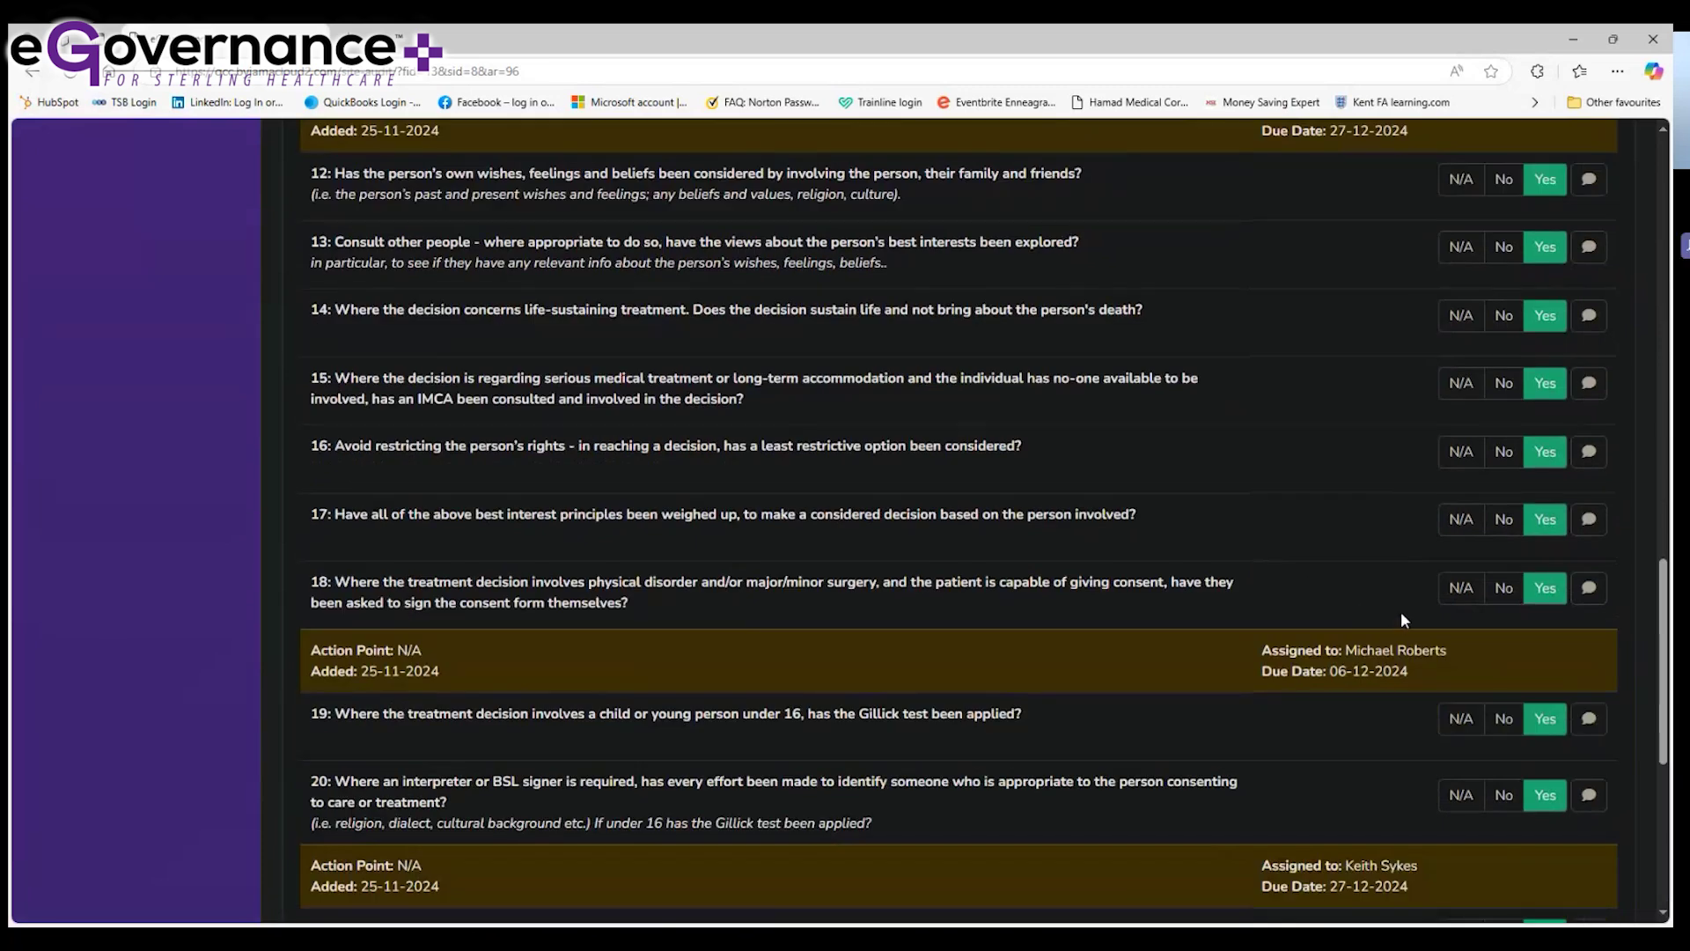
{"action": "scroll", "coordinate": [1401, 616], "scroll_direction": "down", "scroll_amount": 2}
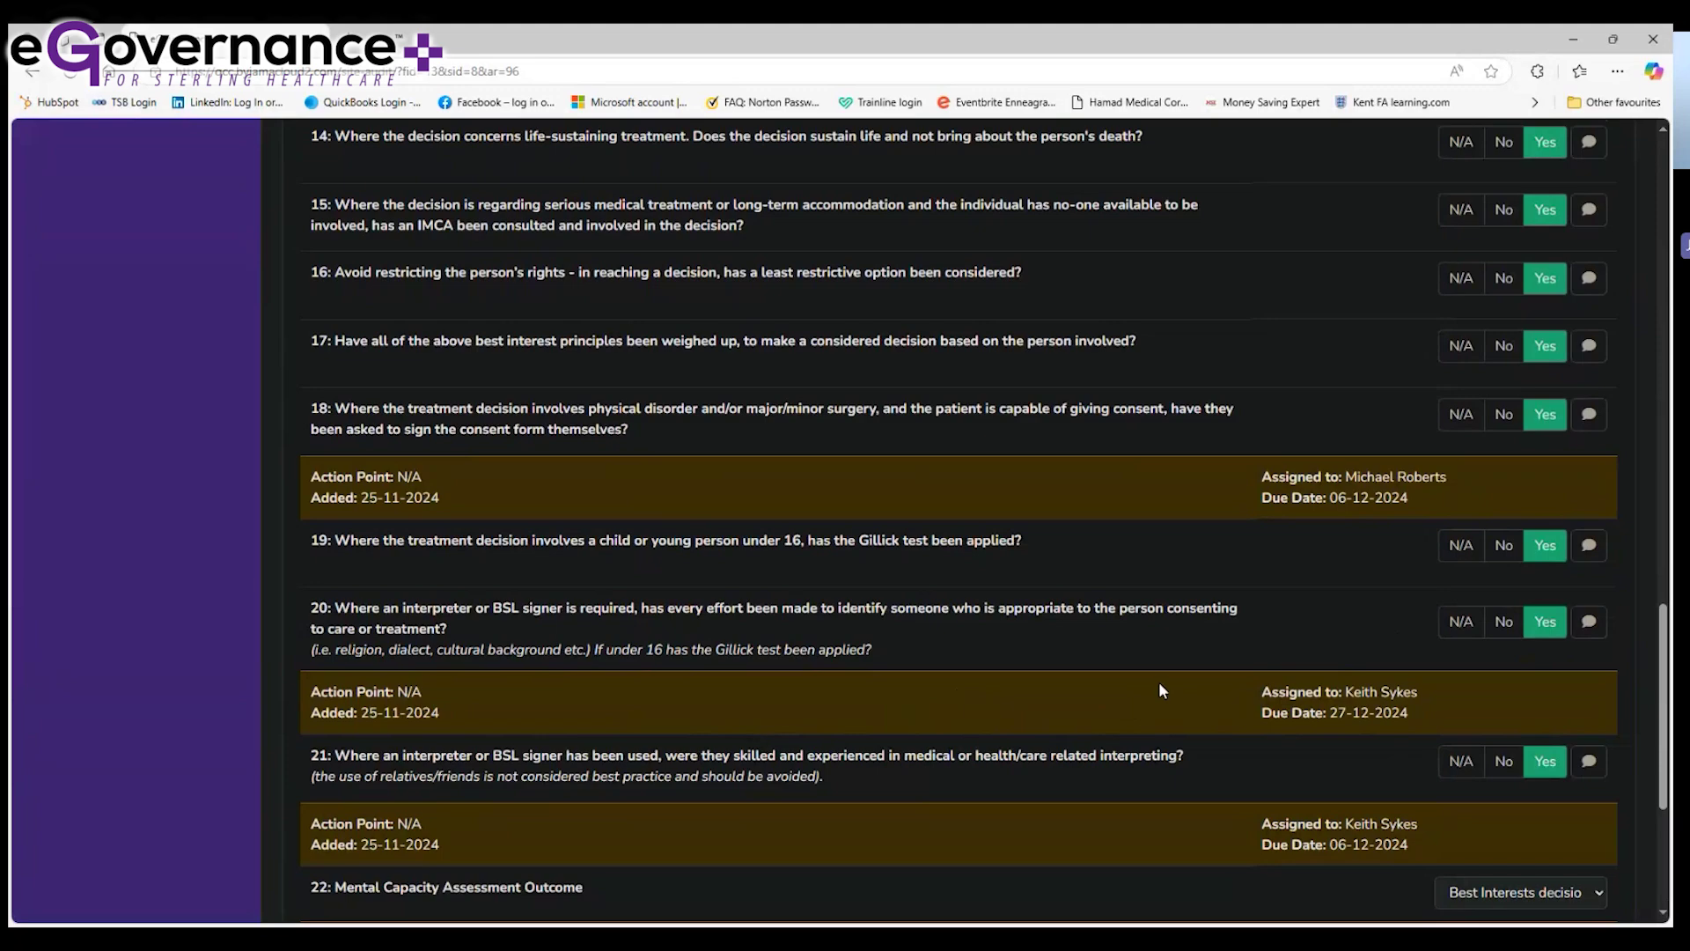
{"action": "scroll", "coordinate": [1158, 690], "scroll_direction": "up", "scroll_amount": 15}
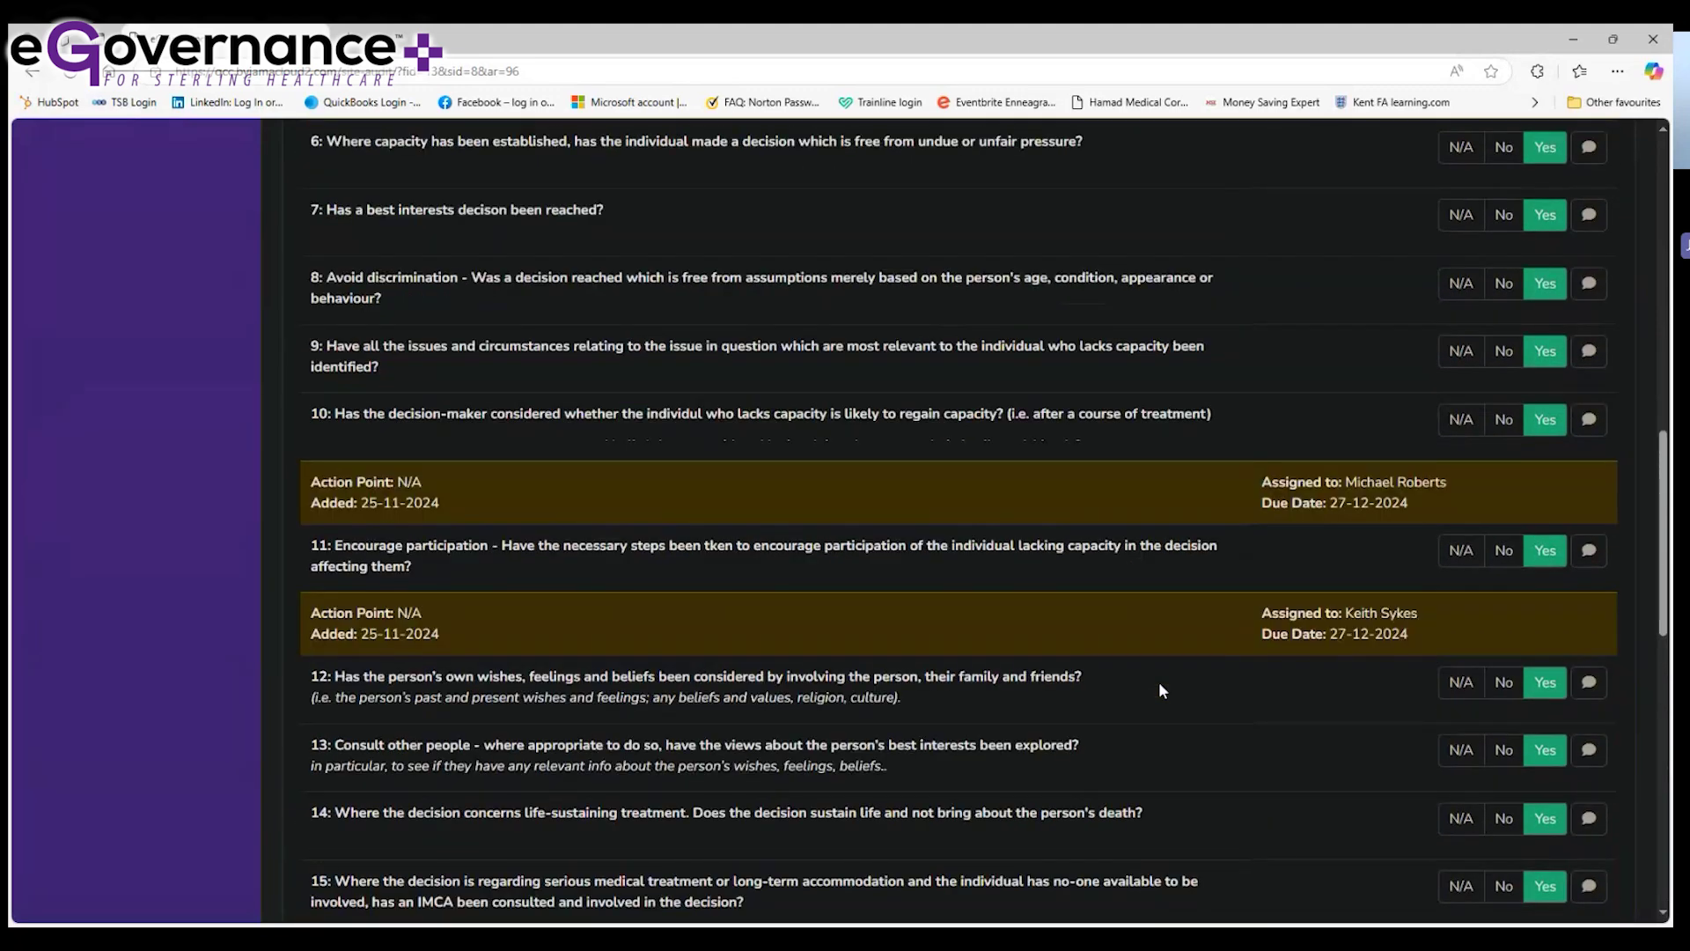
{"action": "scroll", "coordinate": [1154, 681], "scroll_direction": "up", "scroll_amount": 6}
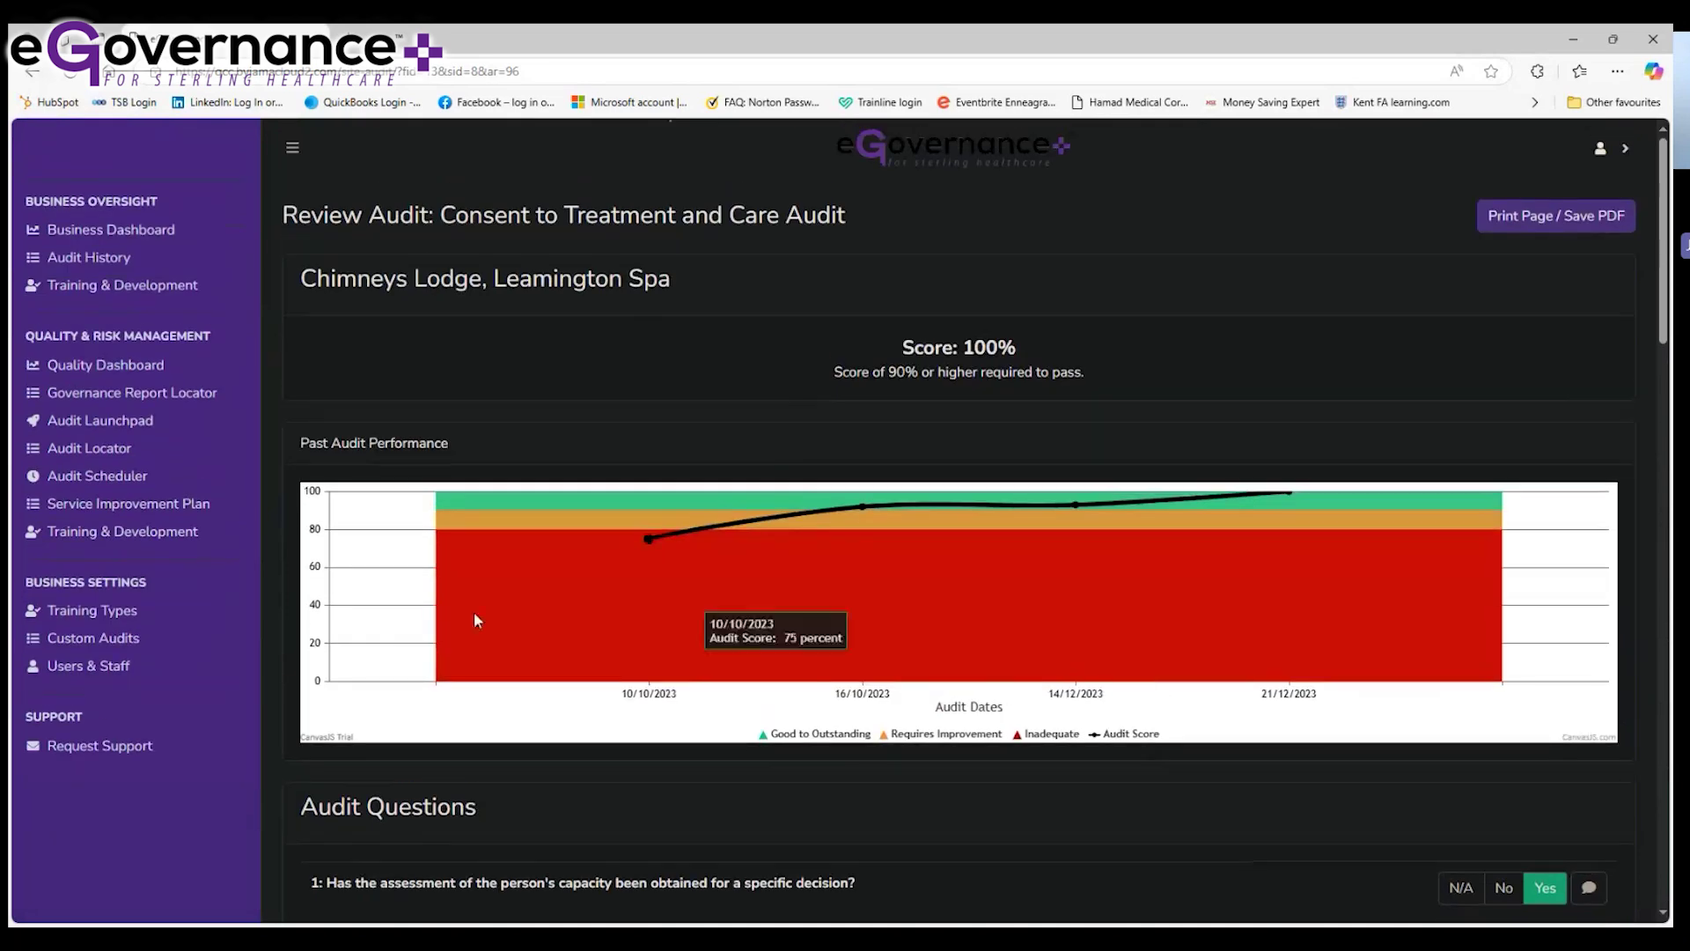
Open the Chimneys Lodge governance report conducted on 25-11-2024 and examine the combined scores in its audit performance chart.
{"action": "left_click", "coordinate": [127, 393]}
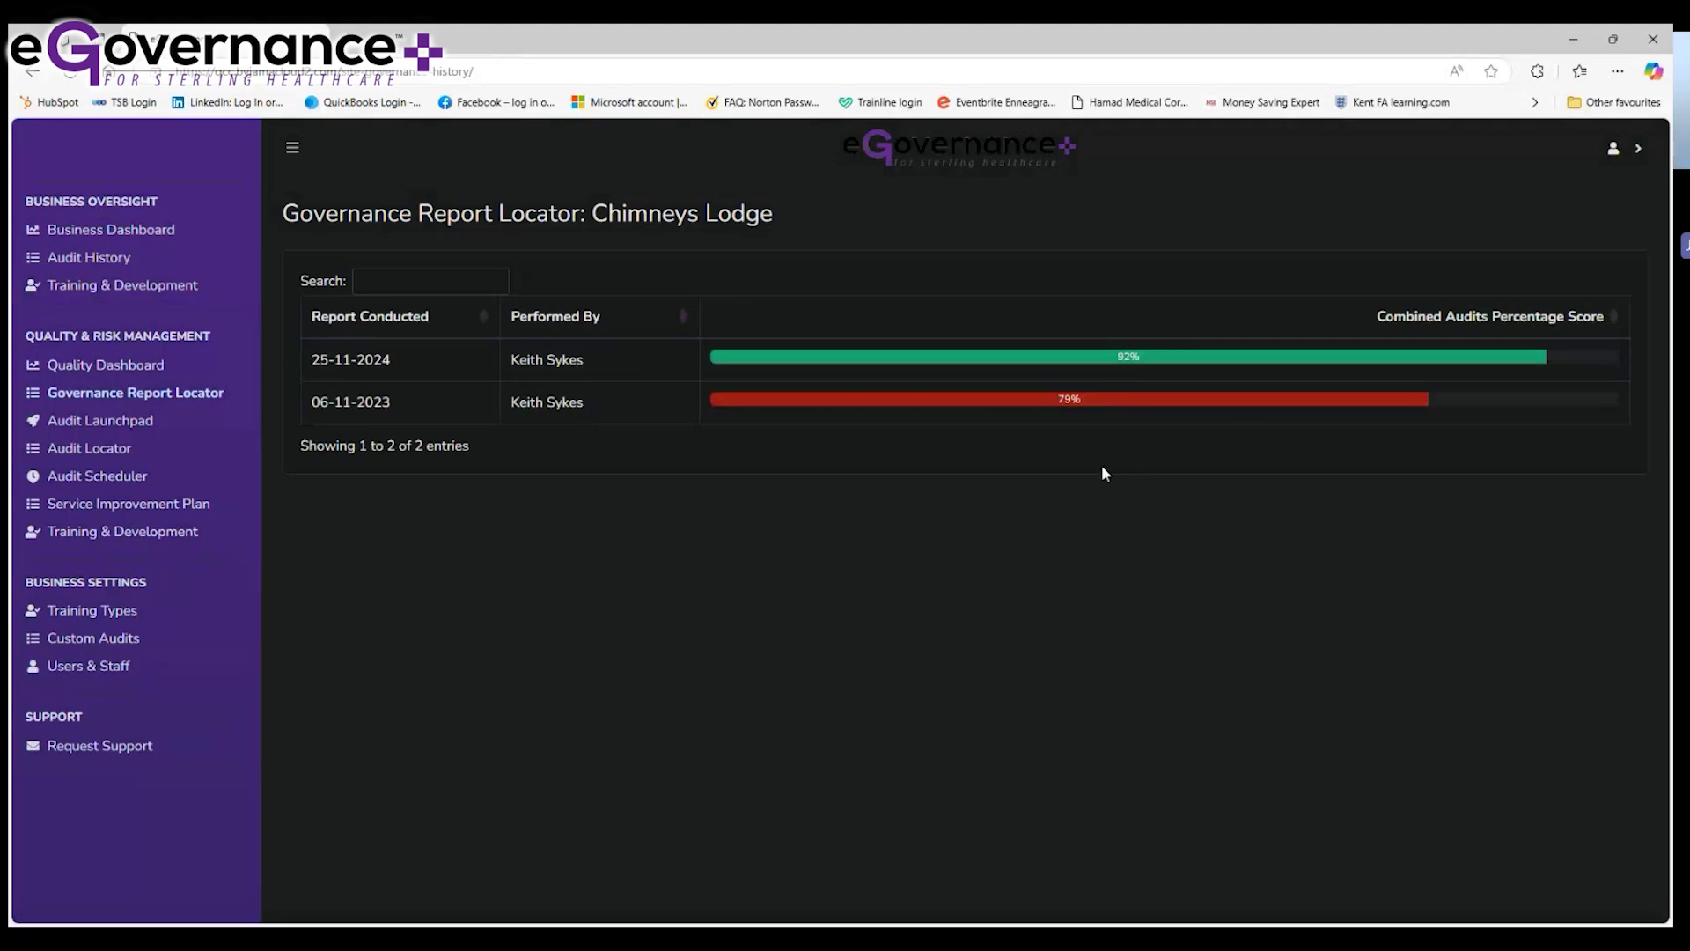
{"action": "left_click", "coordinate": [1010, 361]}
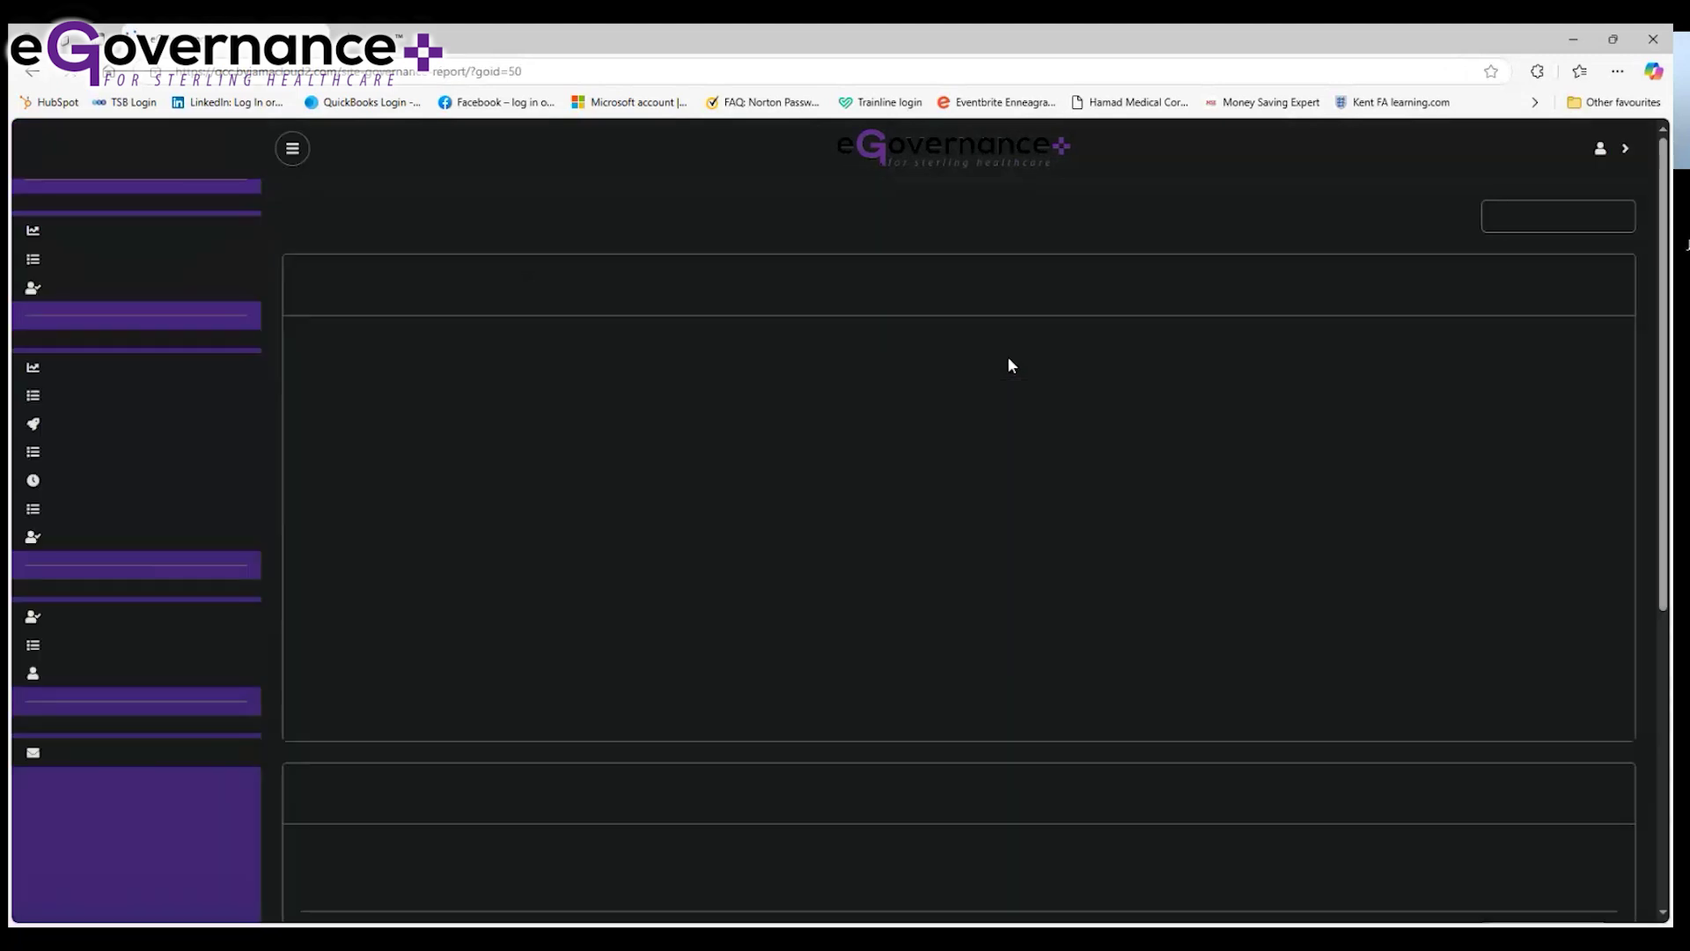
{"action": "scroll", "coordinate": [987, 504], "scroll_direction": "down", "scroll_amount": 8}
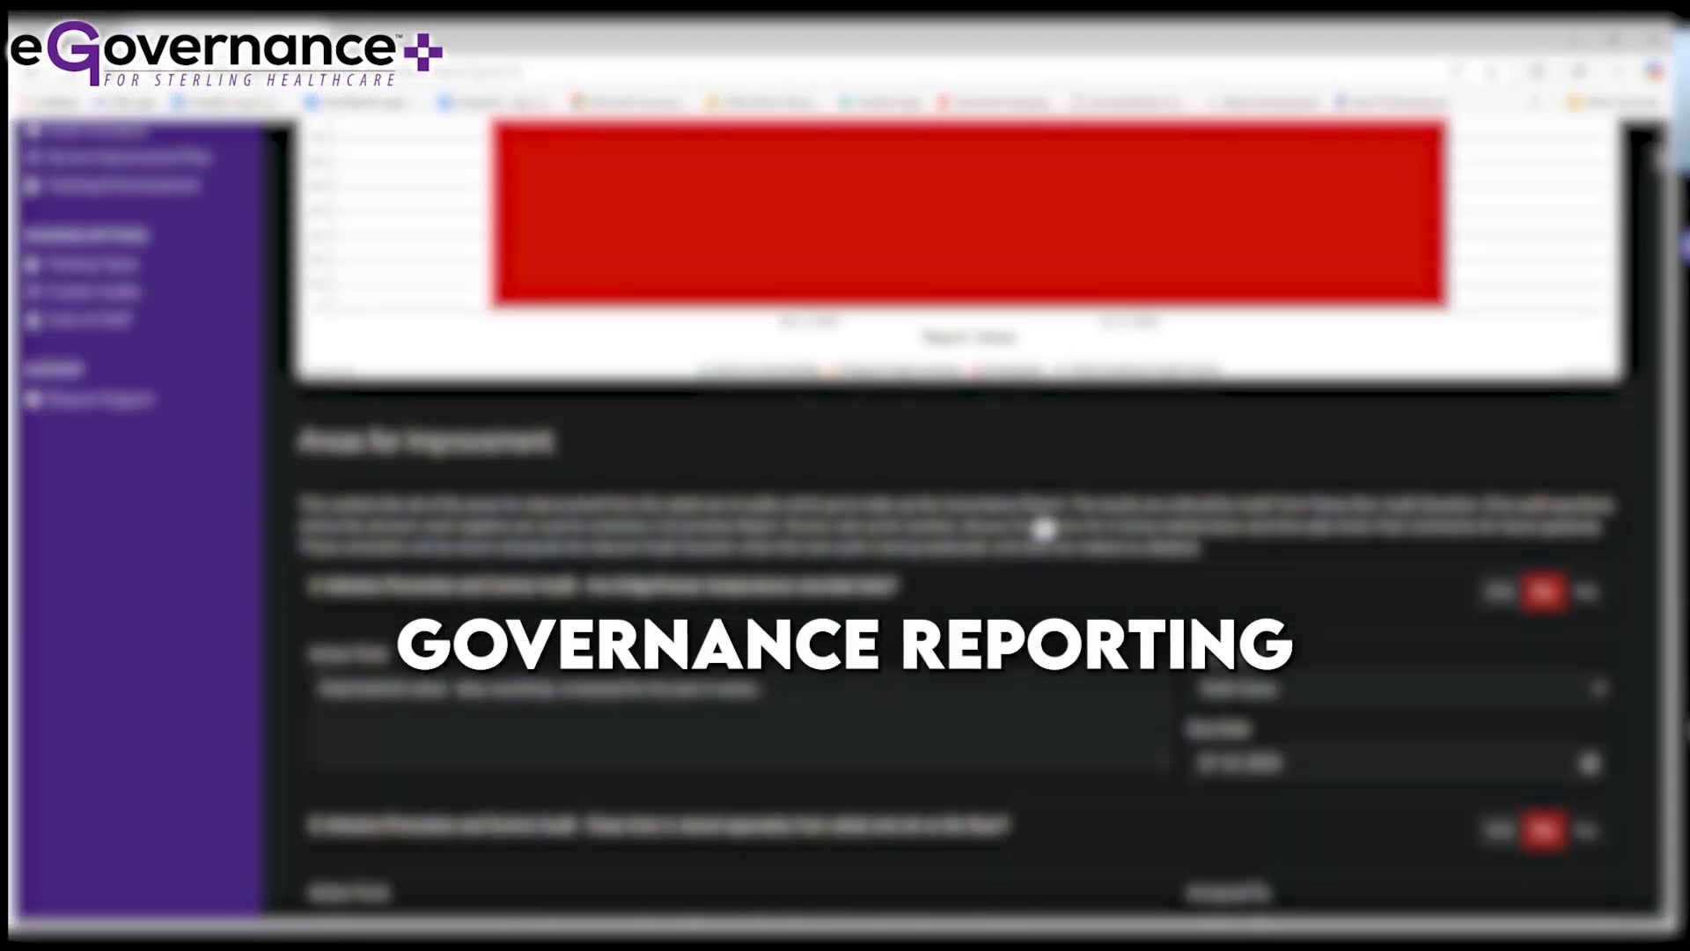
{"action": "scroll", "coordinate": [947, 651], "scroll_direction": "down", "scroll_amount": 15}
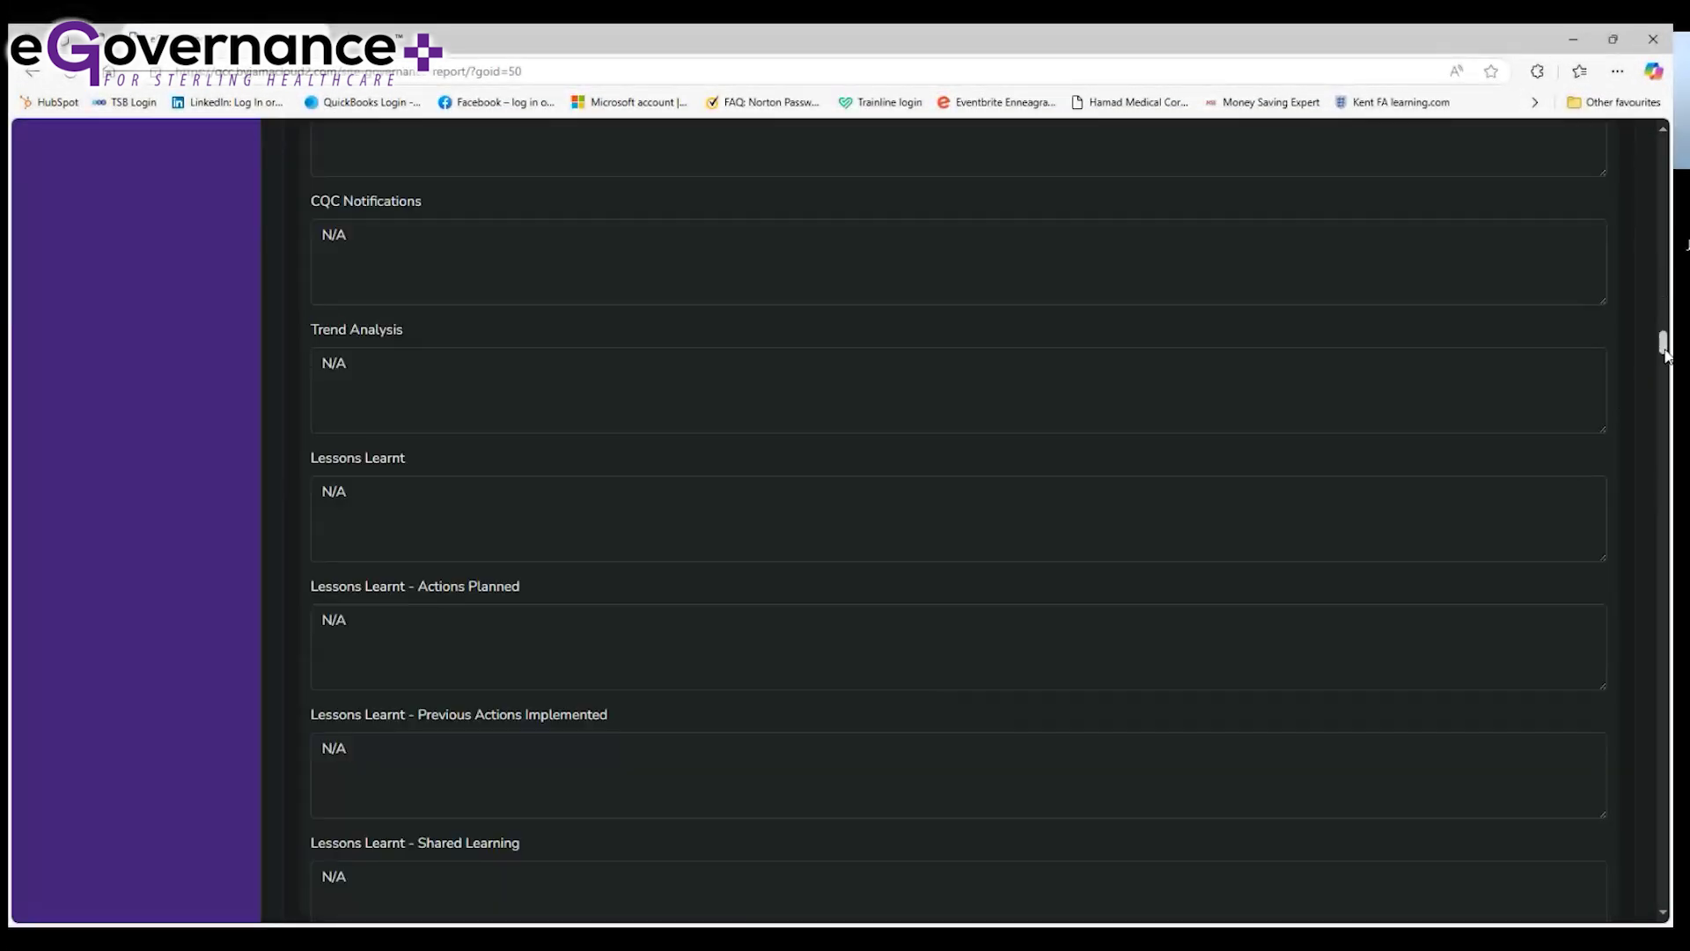
{"action": "scroll", "coordinate": [1663, 347], "scroll_direction": "up", "scroll_amount": 2}
{"action": "left_click_drag", "start_coordinate": [1664, 346], "coordinate": [1645, 143]}
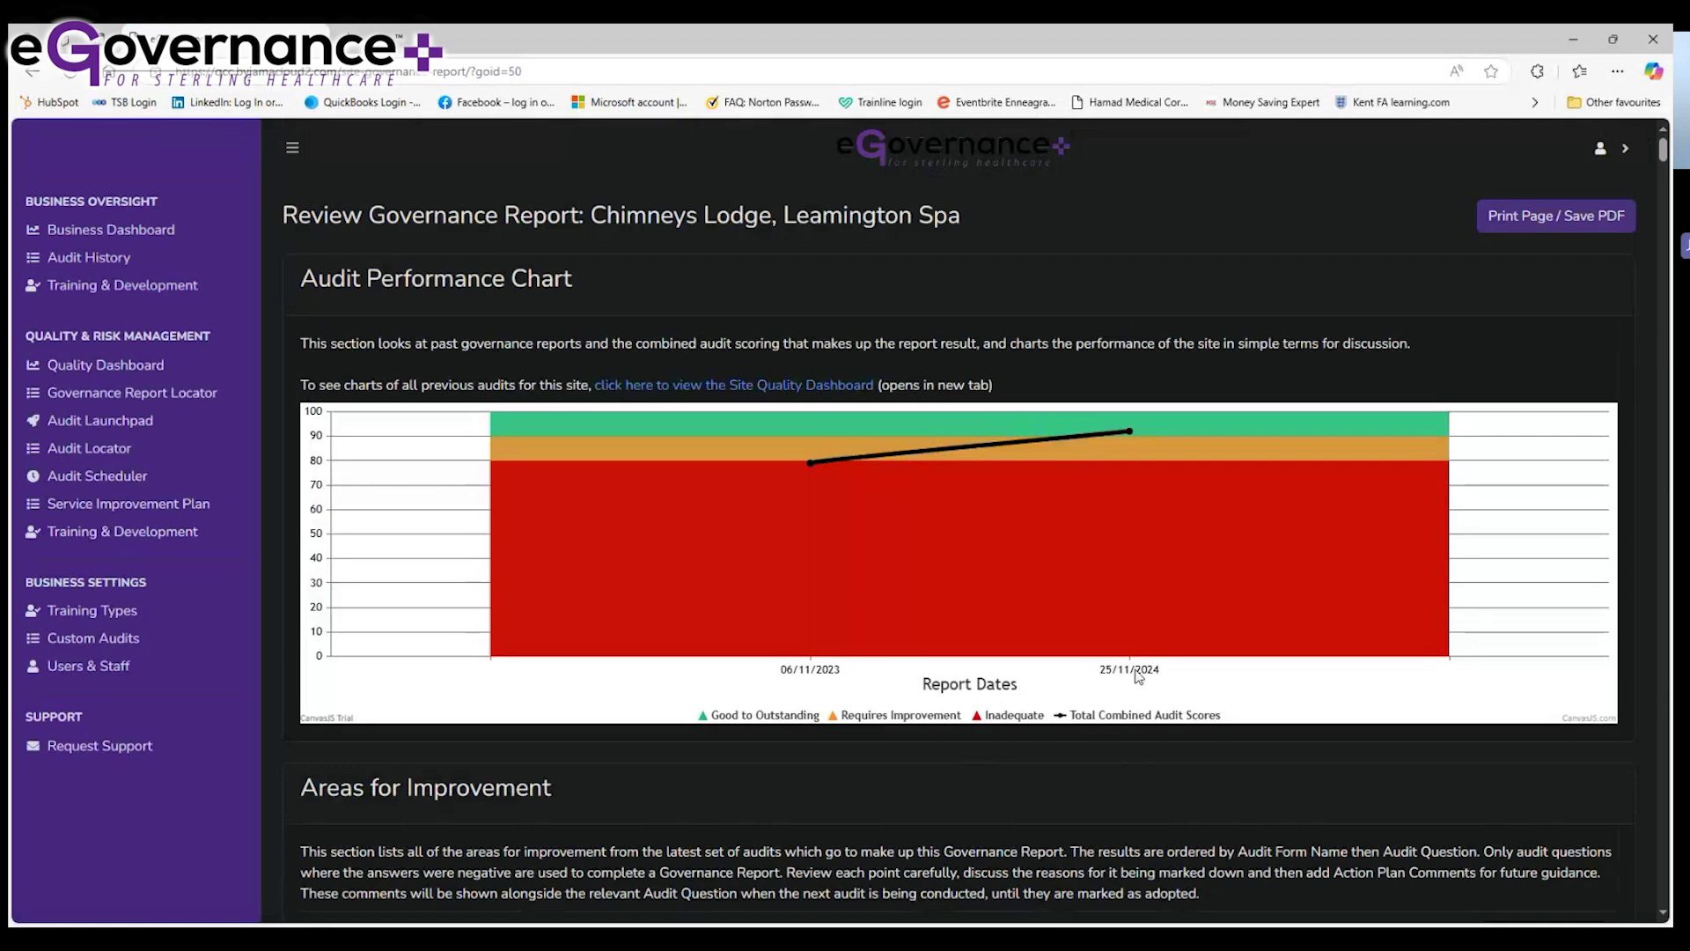
{"action": "mouse_move", "coordinate": [851, 506]}
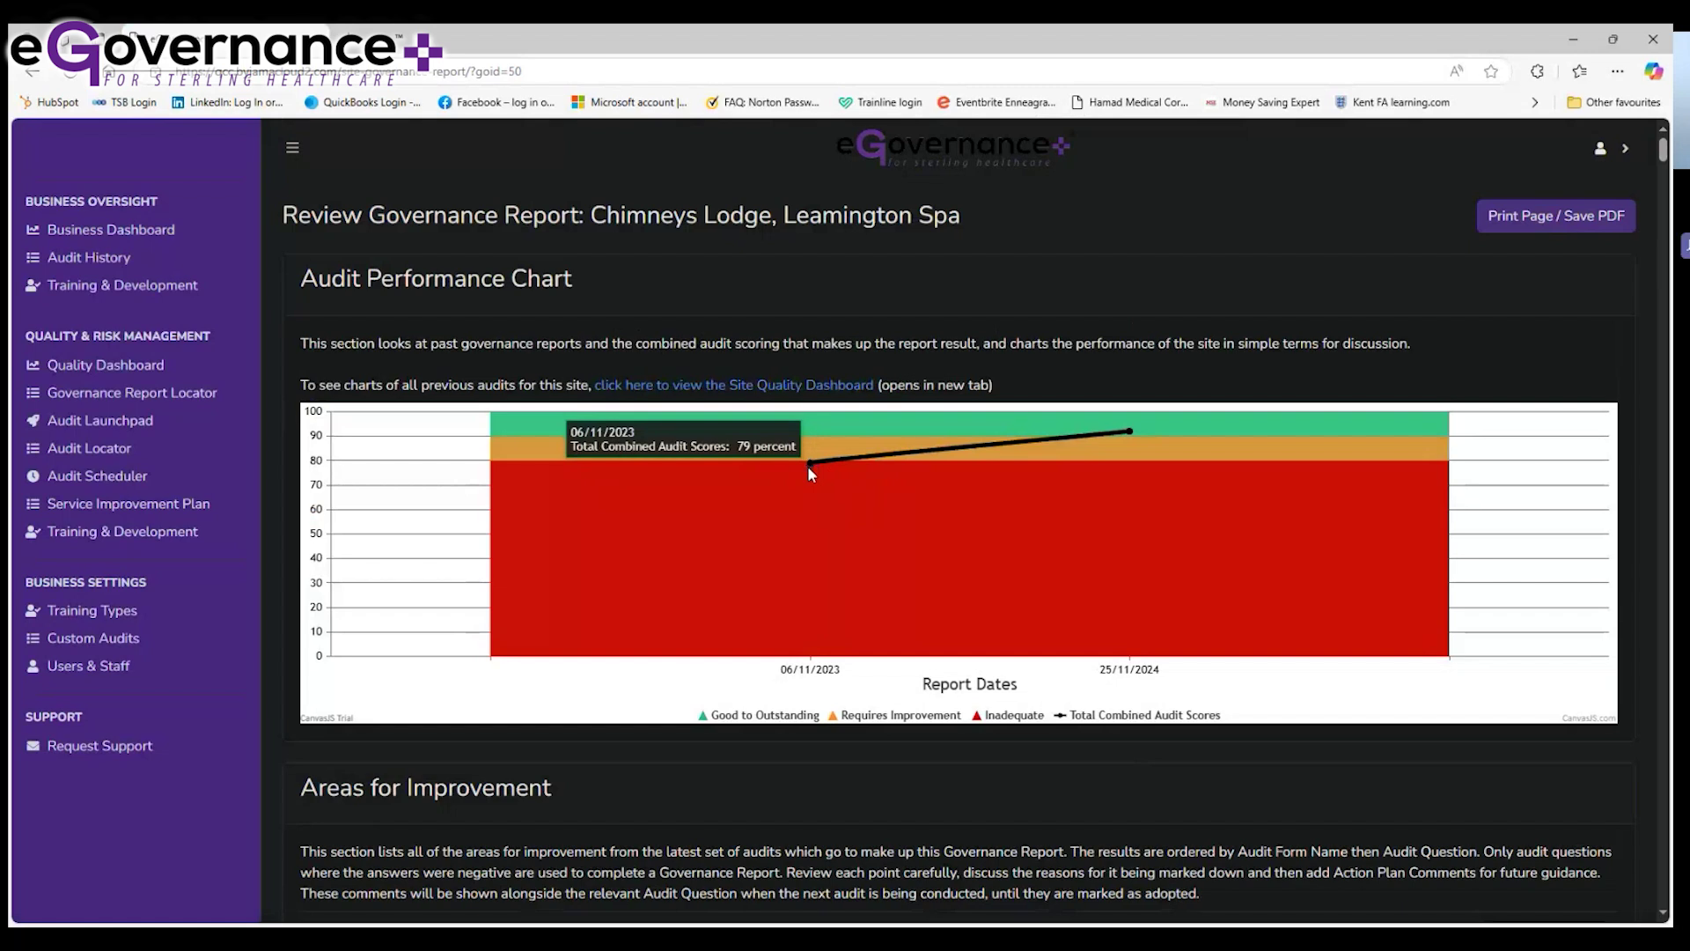
{"action": "mouse_move", "coordinate": [1131, 433]}
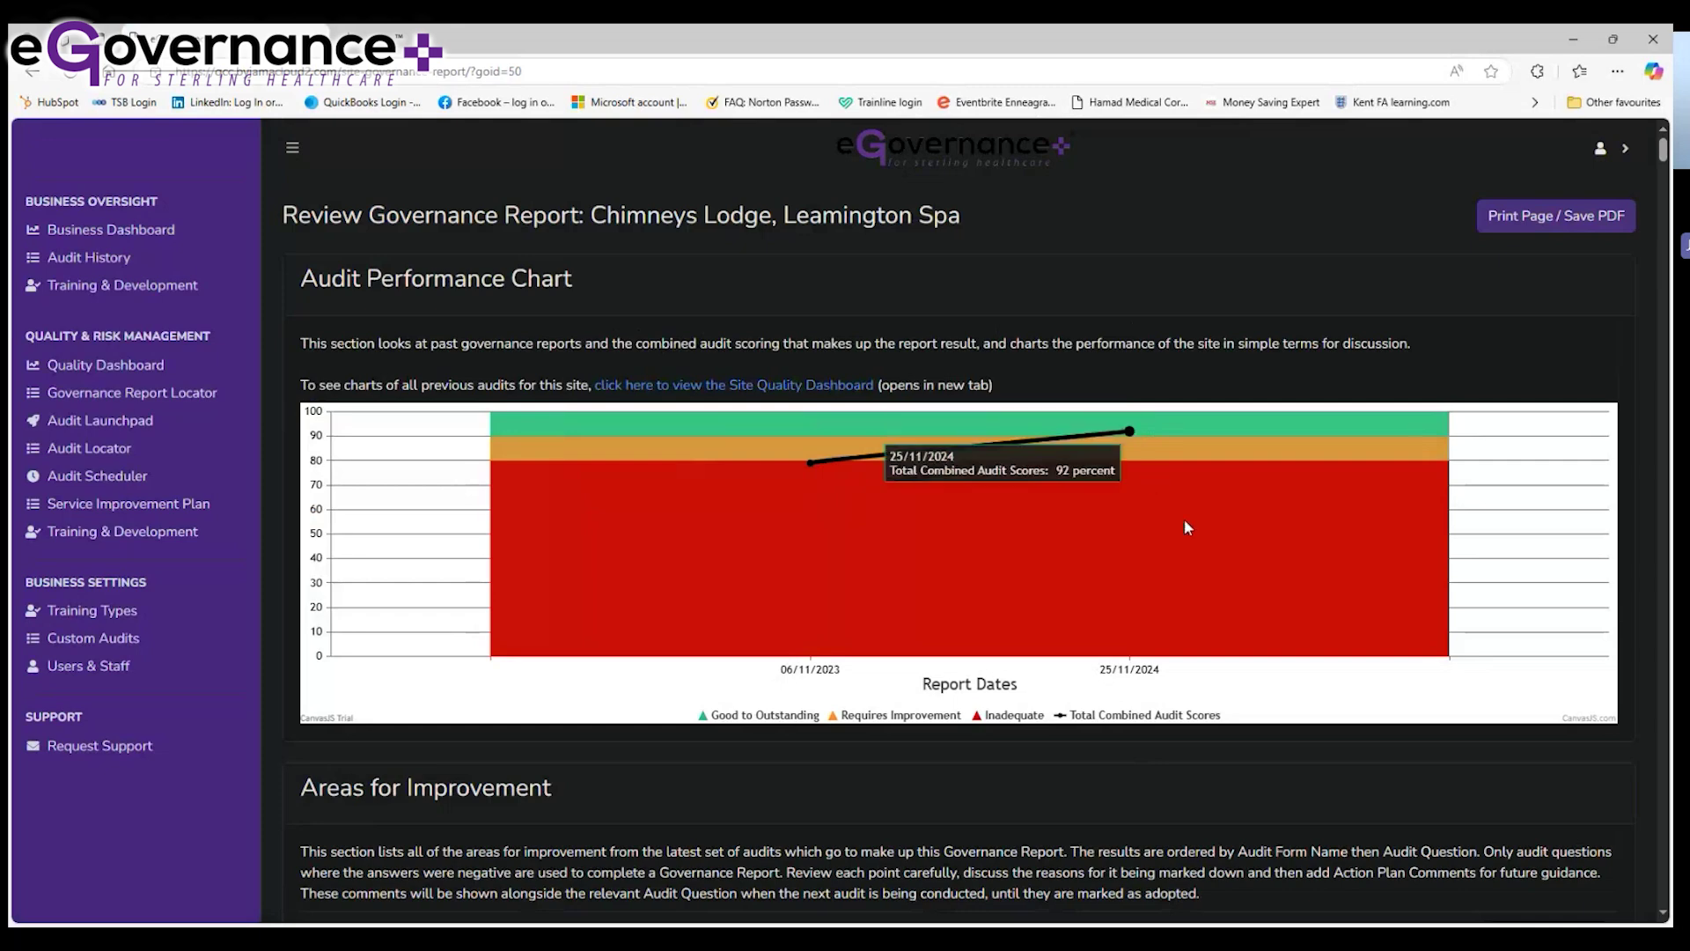
Examine the Infection Prevention and Control Audit's areas for improvement in the governance report, including action points, assignees and due dates.
{"action": "scroll", "coordinate": [1201, 613], "scroll_direction": "down", "scroll_amount": 2}
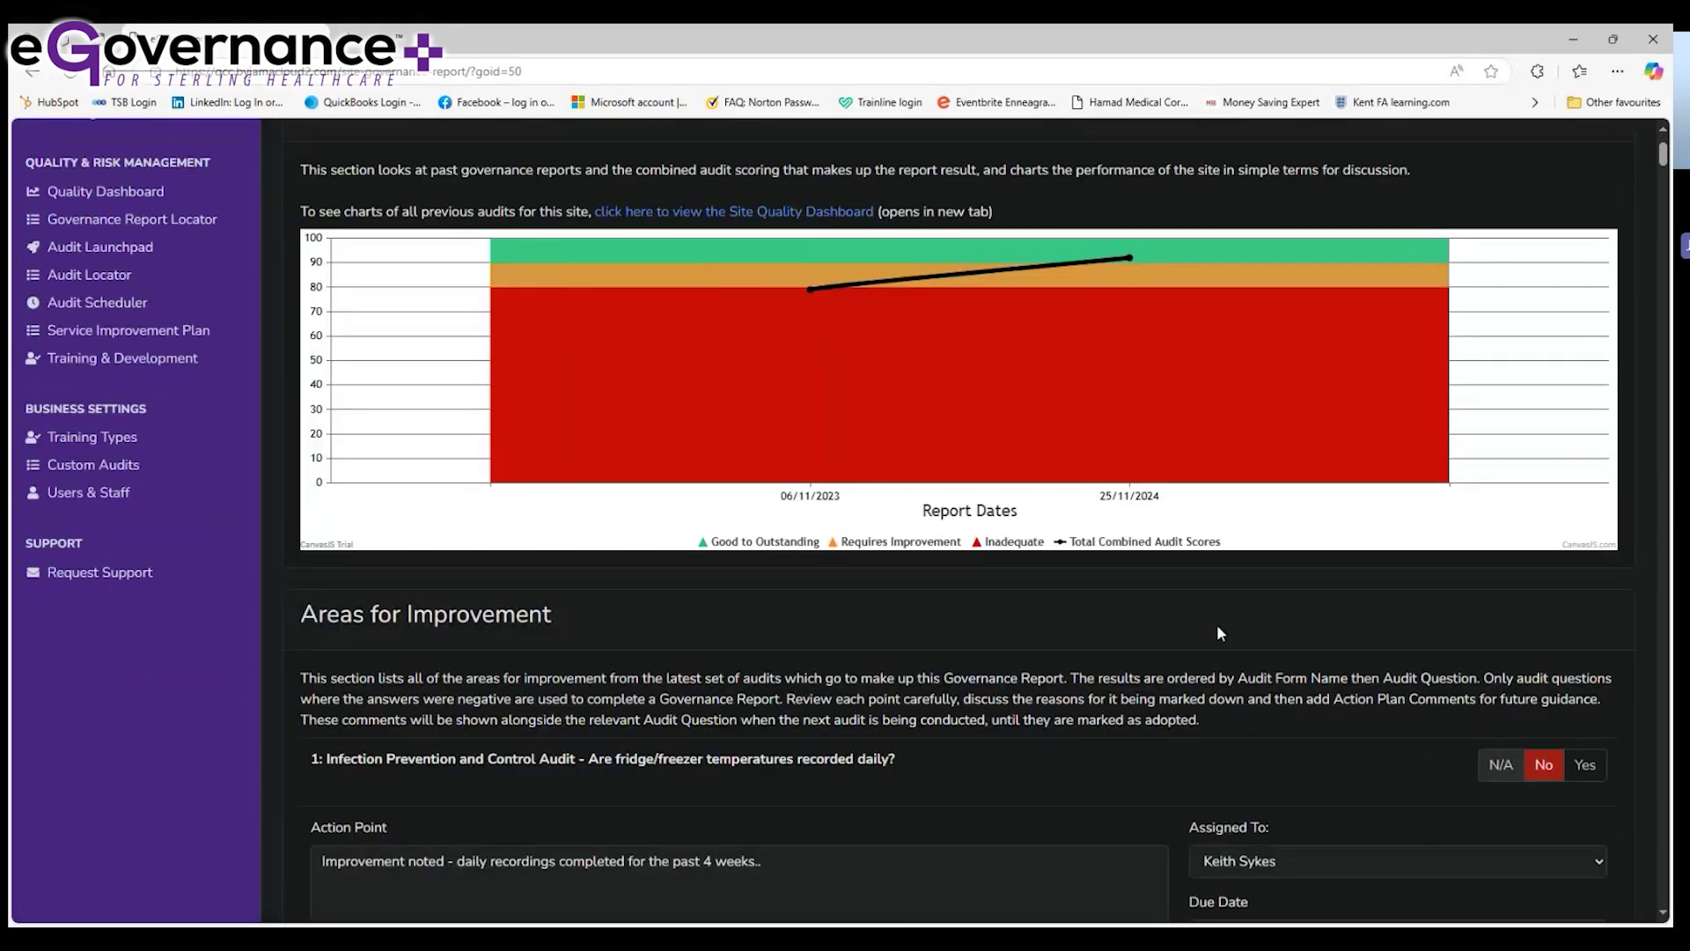
{"action": "scroll", "coordinate": [1221, 626], "scroll_direction": "down", "scroll_amount": 2}
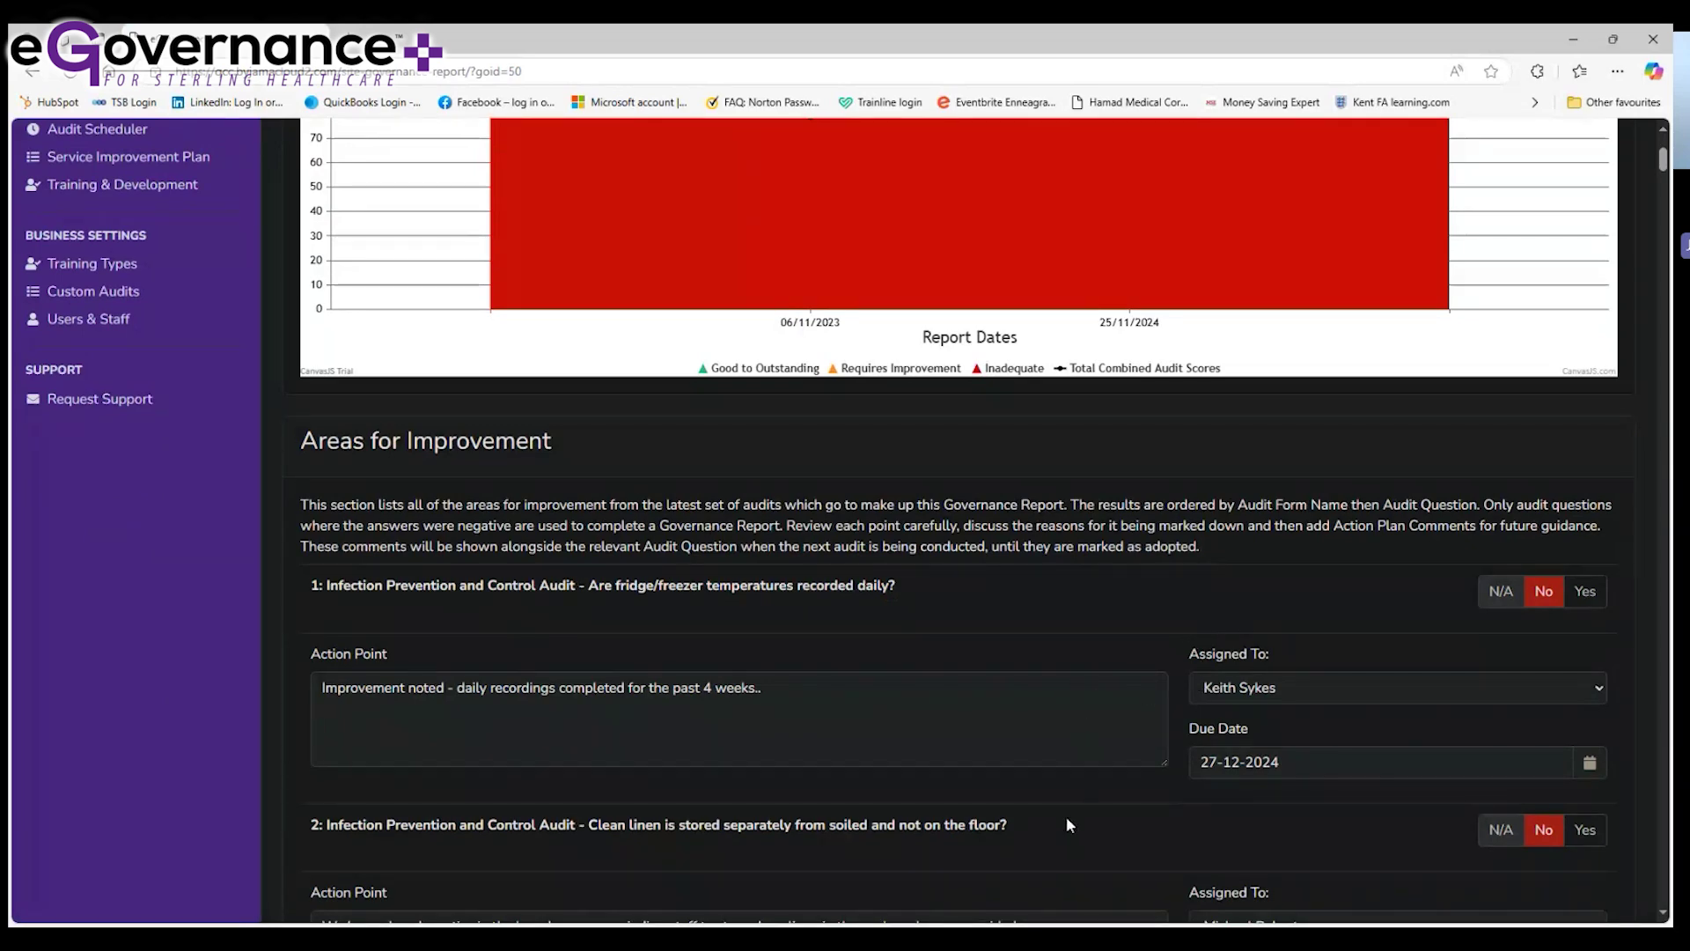
{"action": "scroll", "coordinate": [1068, 814], "scroll_direction": "down", "scroll_amount": 5}
{"action": "scroll", "coordinate": [1068, 804], "scroll_direction": "up", "scroll_amount": 3}
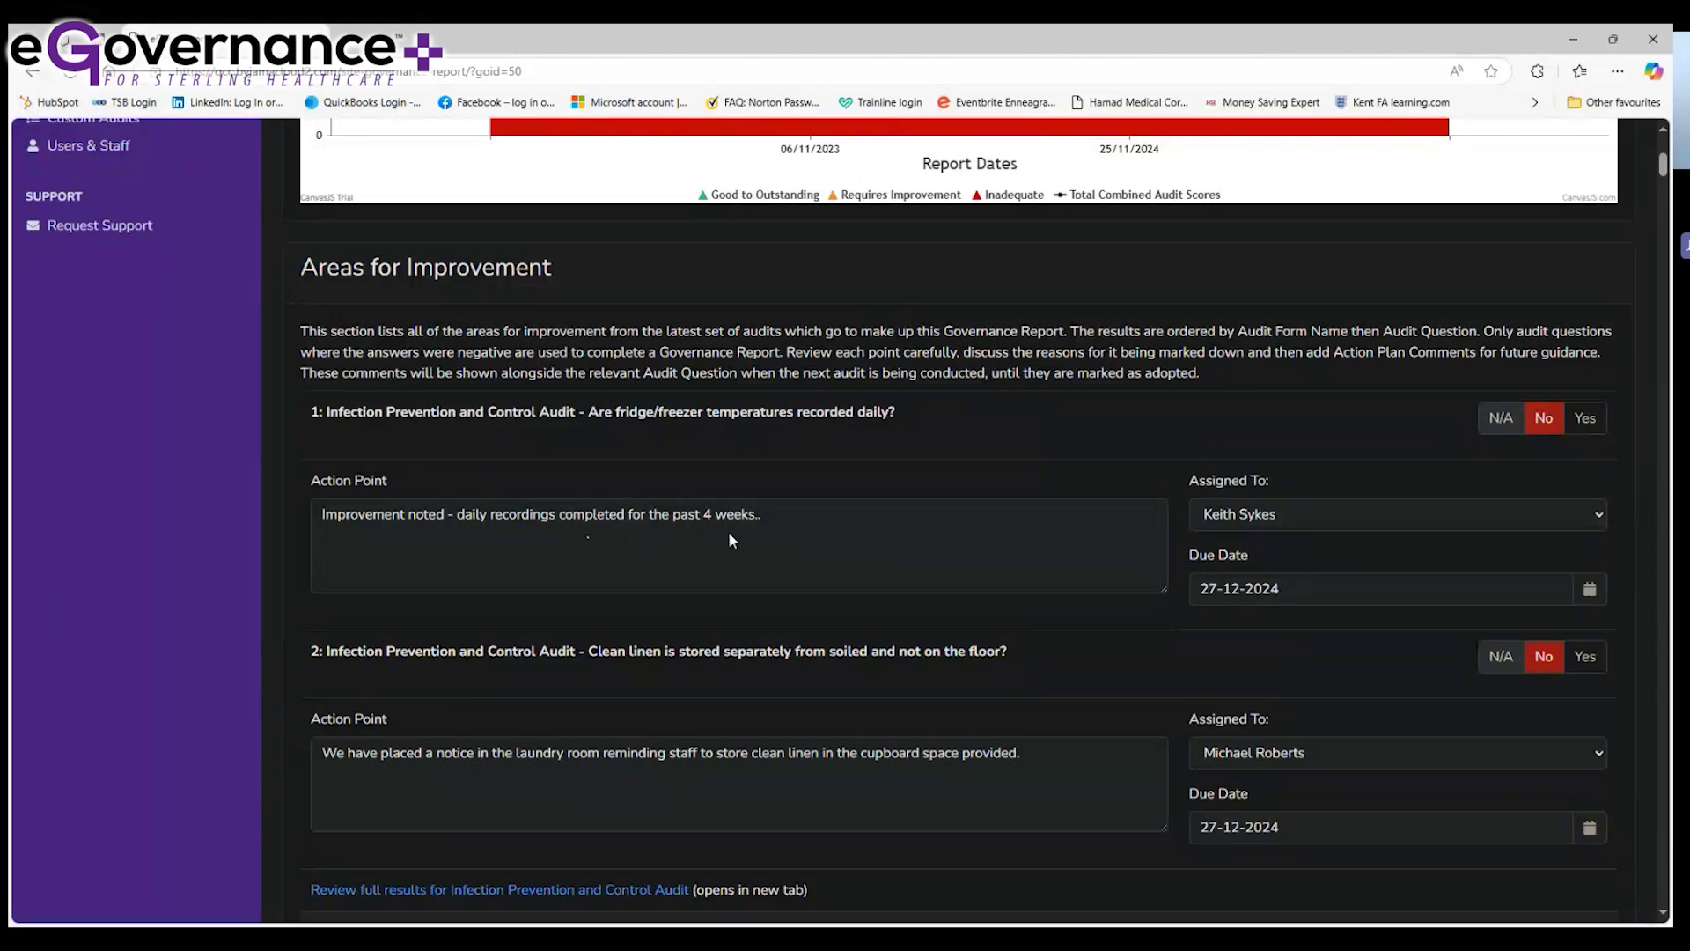
{"action": "scroll", "coordinate": [726, 530], "scroll_direction": "down", "scroll_amount": 1}
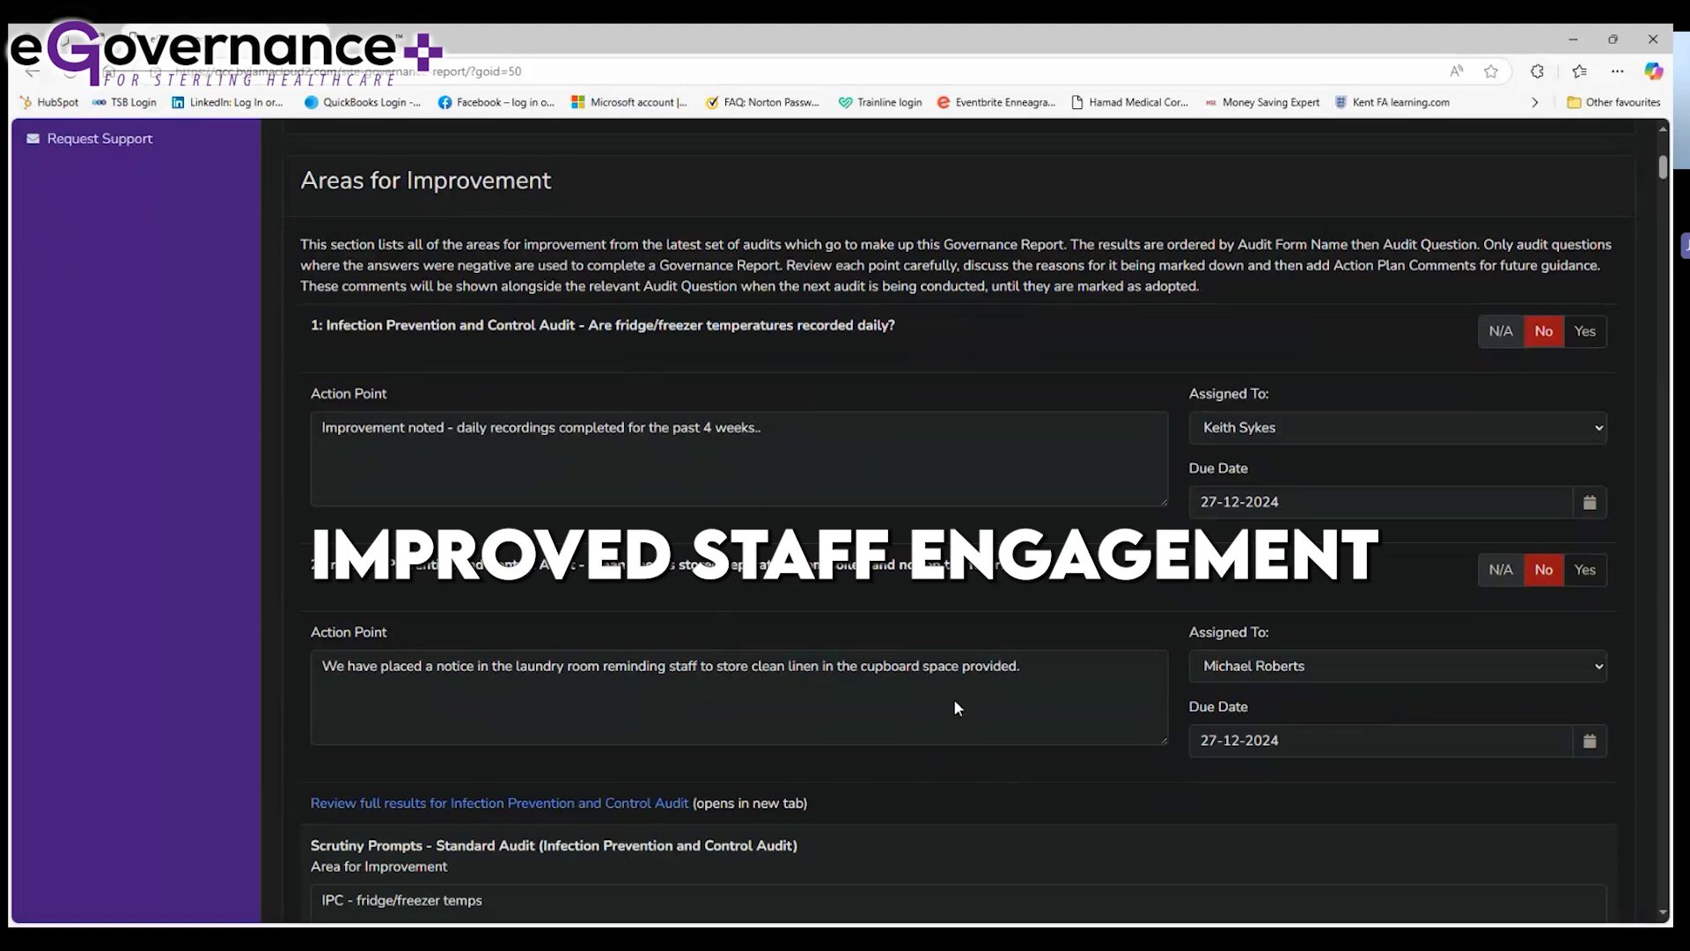
Read the Infection Prevention and Control Audit's scrutiny prompts and go to the report's table of audit action points.
{"action": "scroll", "coordinate": [949, 696], "scroll_direction": "down", "scroll_amount": 3}
{"action": "scroll", "coordinate": [934, 645], "scroll_direction": "down", "scroll_amount": 1}
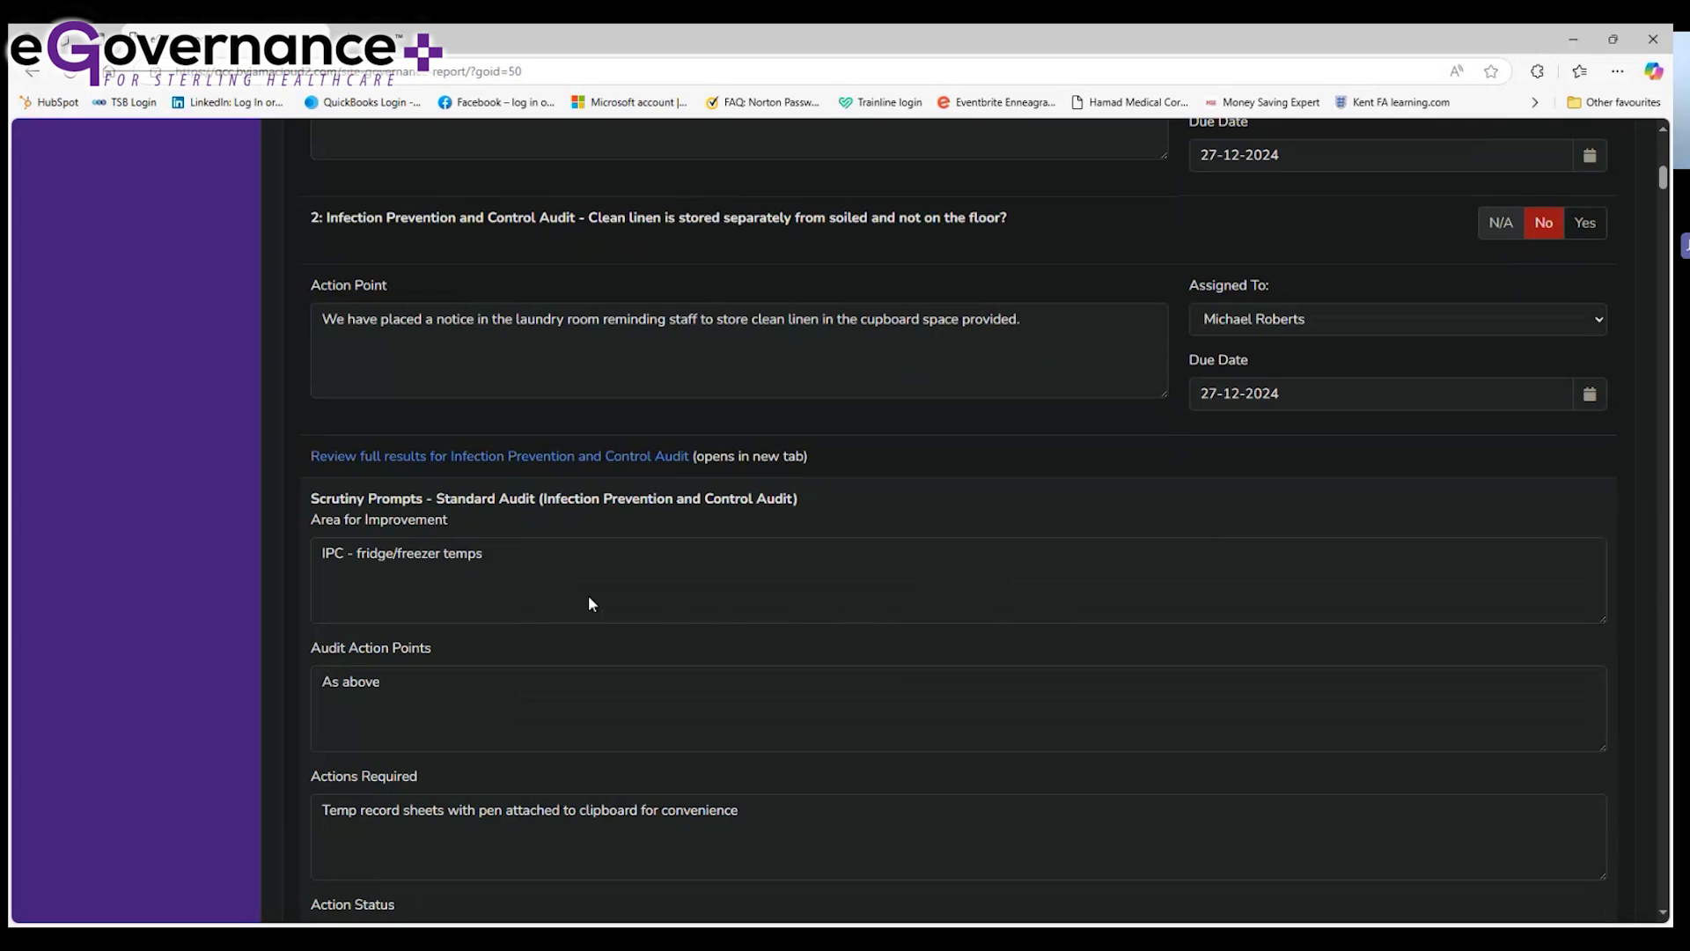
{"action": "scroll", "coordinate": [553, 607], "scroll_direction": "down", "scroll_amount": 3}
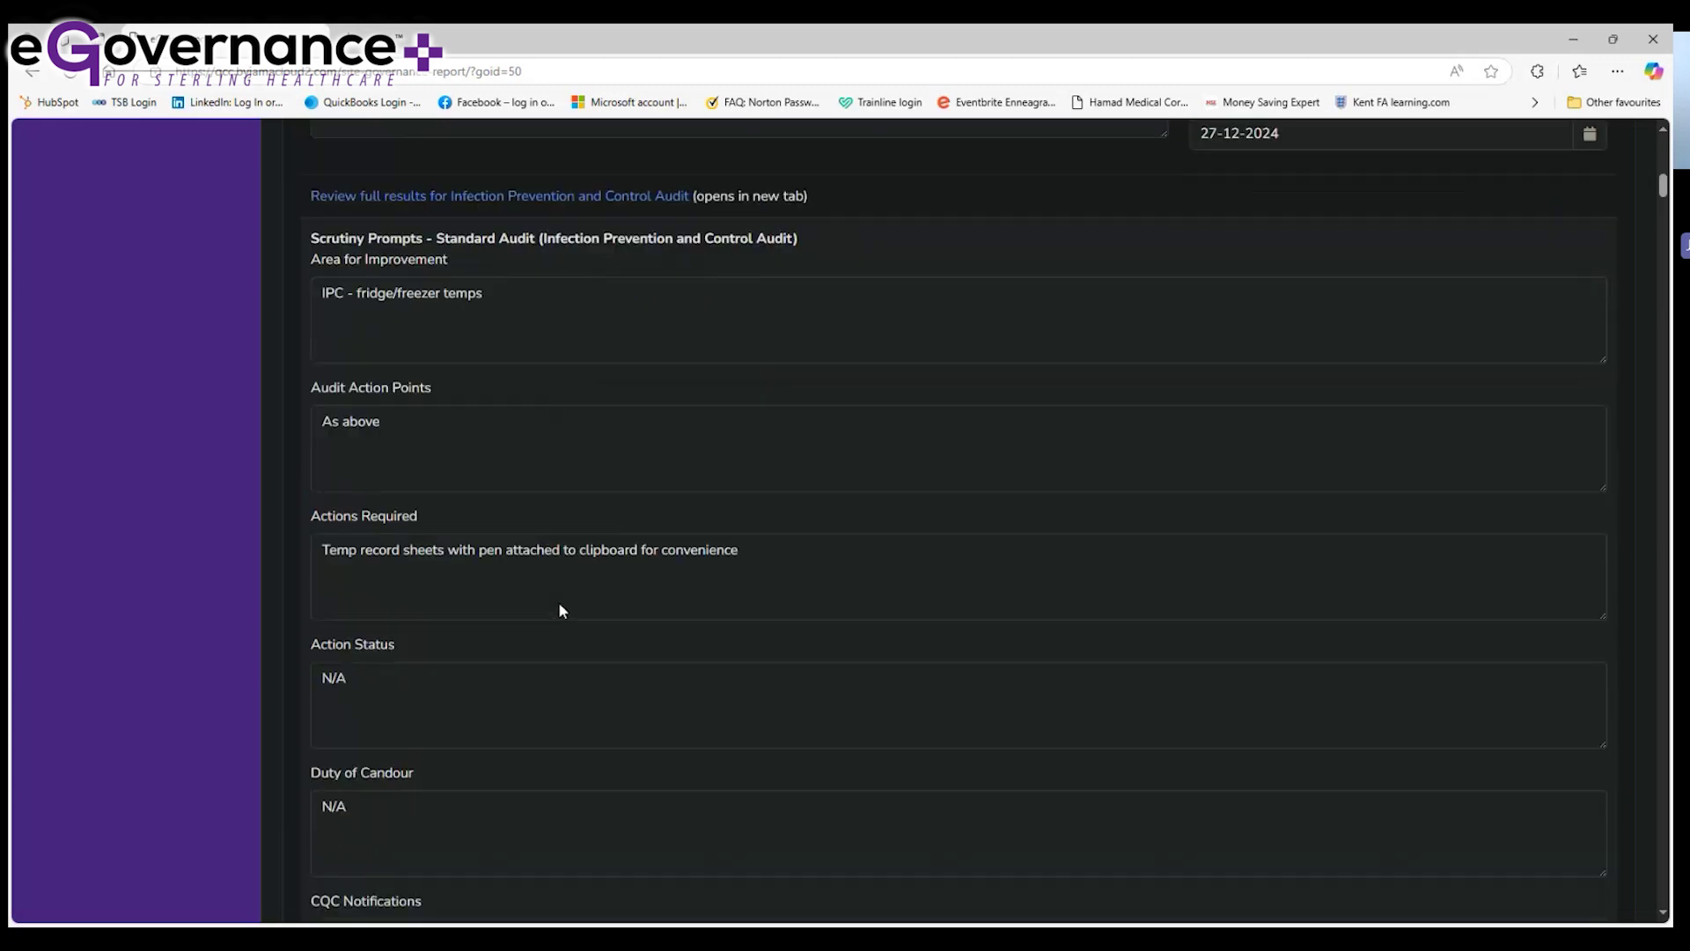
{"action": "scroll", "coordinate": [560, 609], "scroll_direction": "down", "scroll_amount": 4}
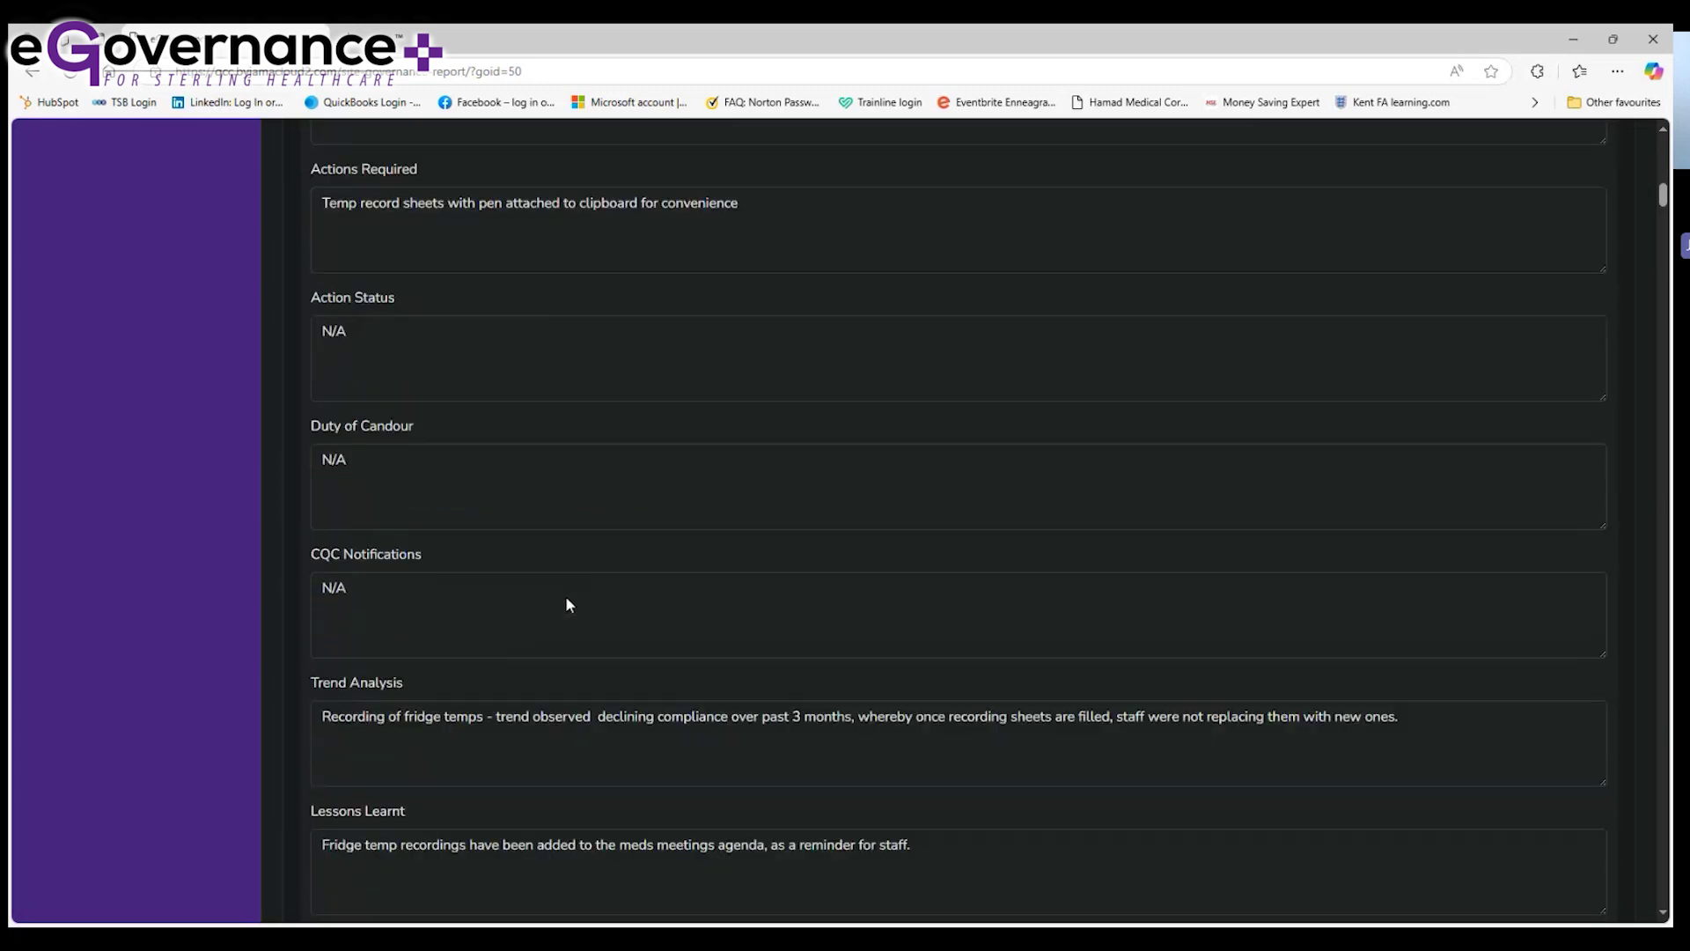
{"action": "scroll", "coordinate": [611, 601], "scroll_direction": "down", "scroll_amount": 2}
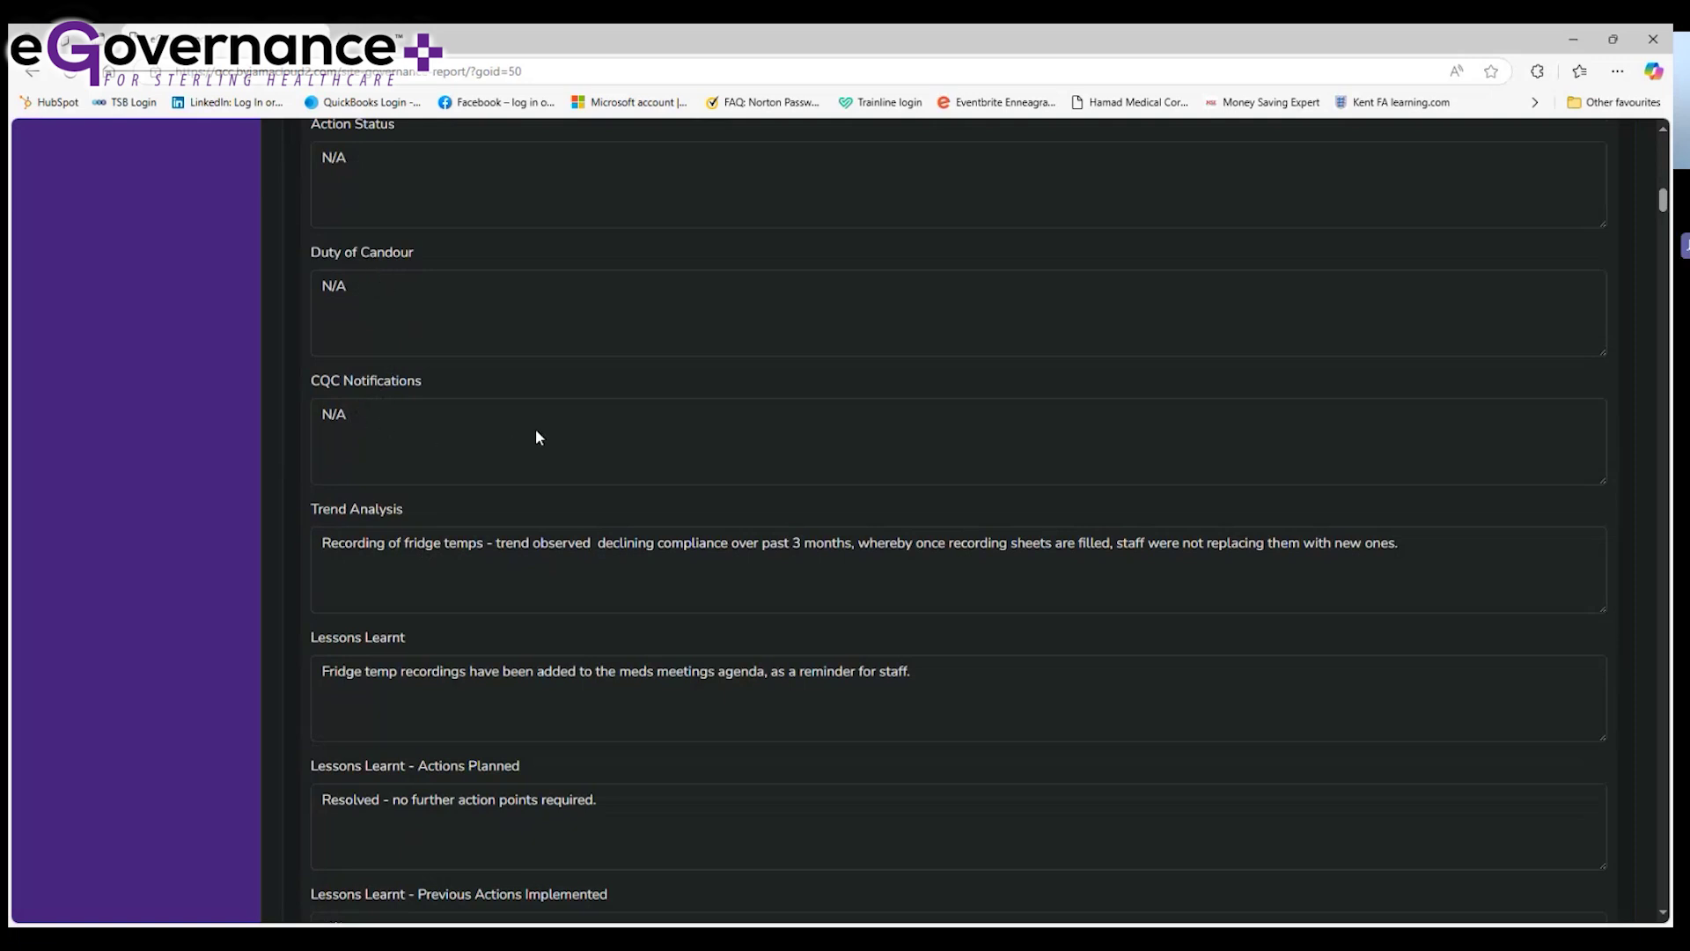
{"action": "scroll", "coordinate": [550, 456], "scroll_direction": "down", "scroll_amount": 1}
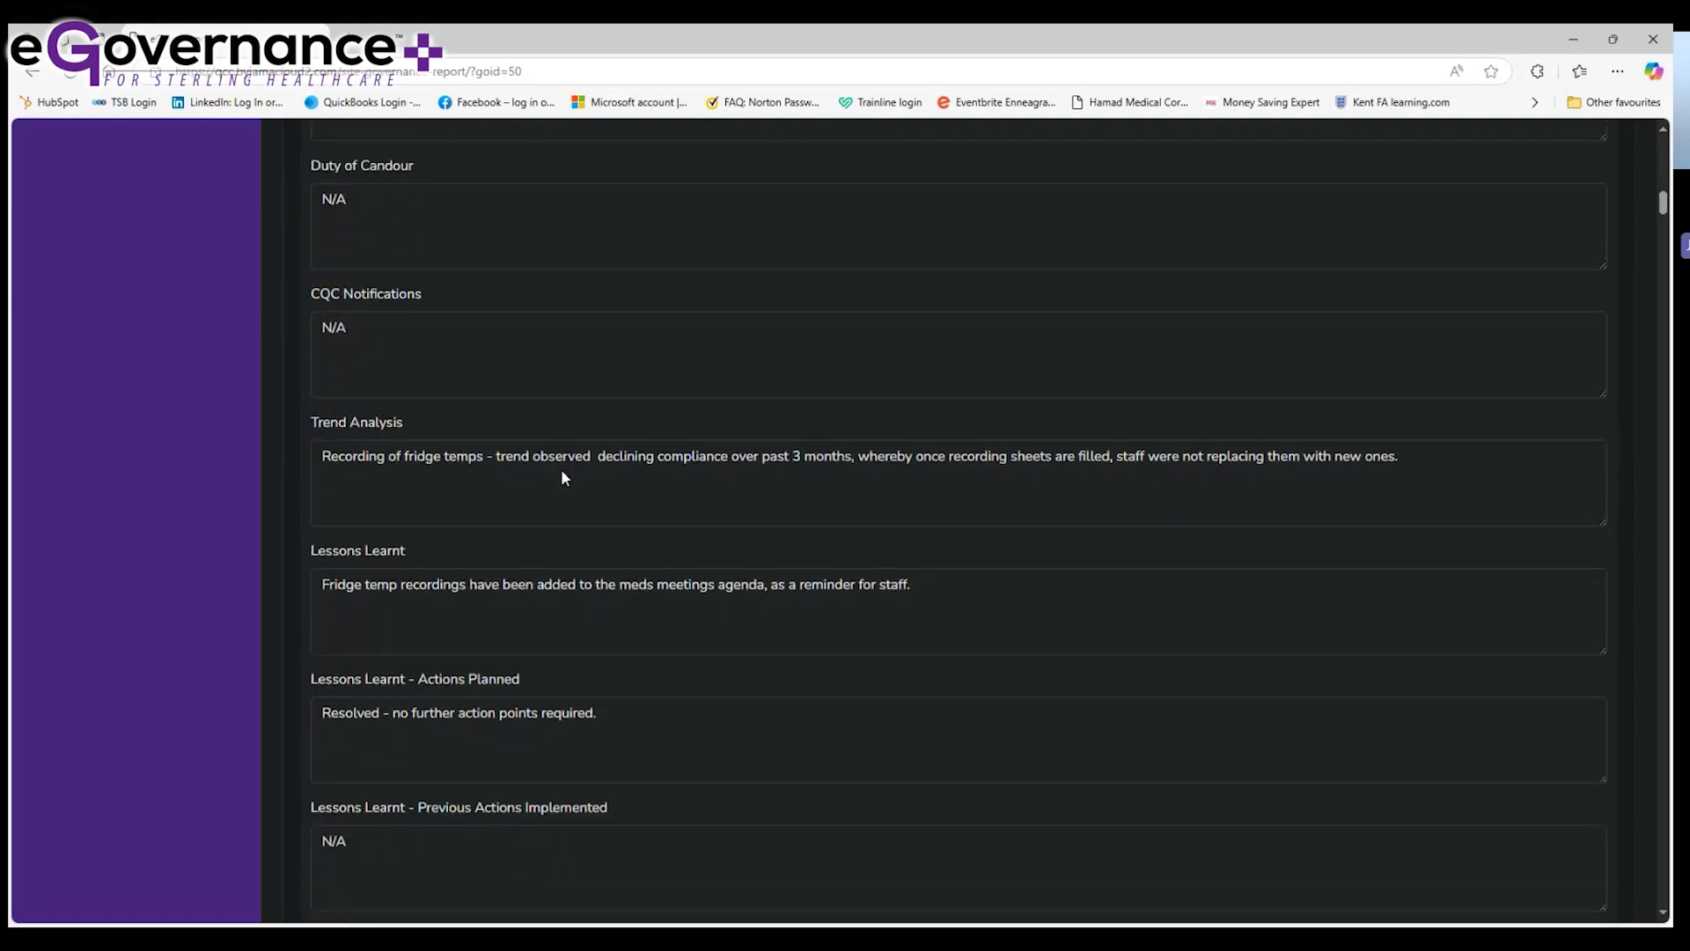
{"action": "scroll", "coordinate": [620, 587], "scroll_direction": "down", "scroll_amount": 1}
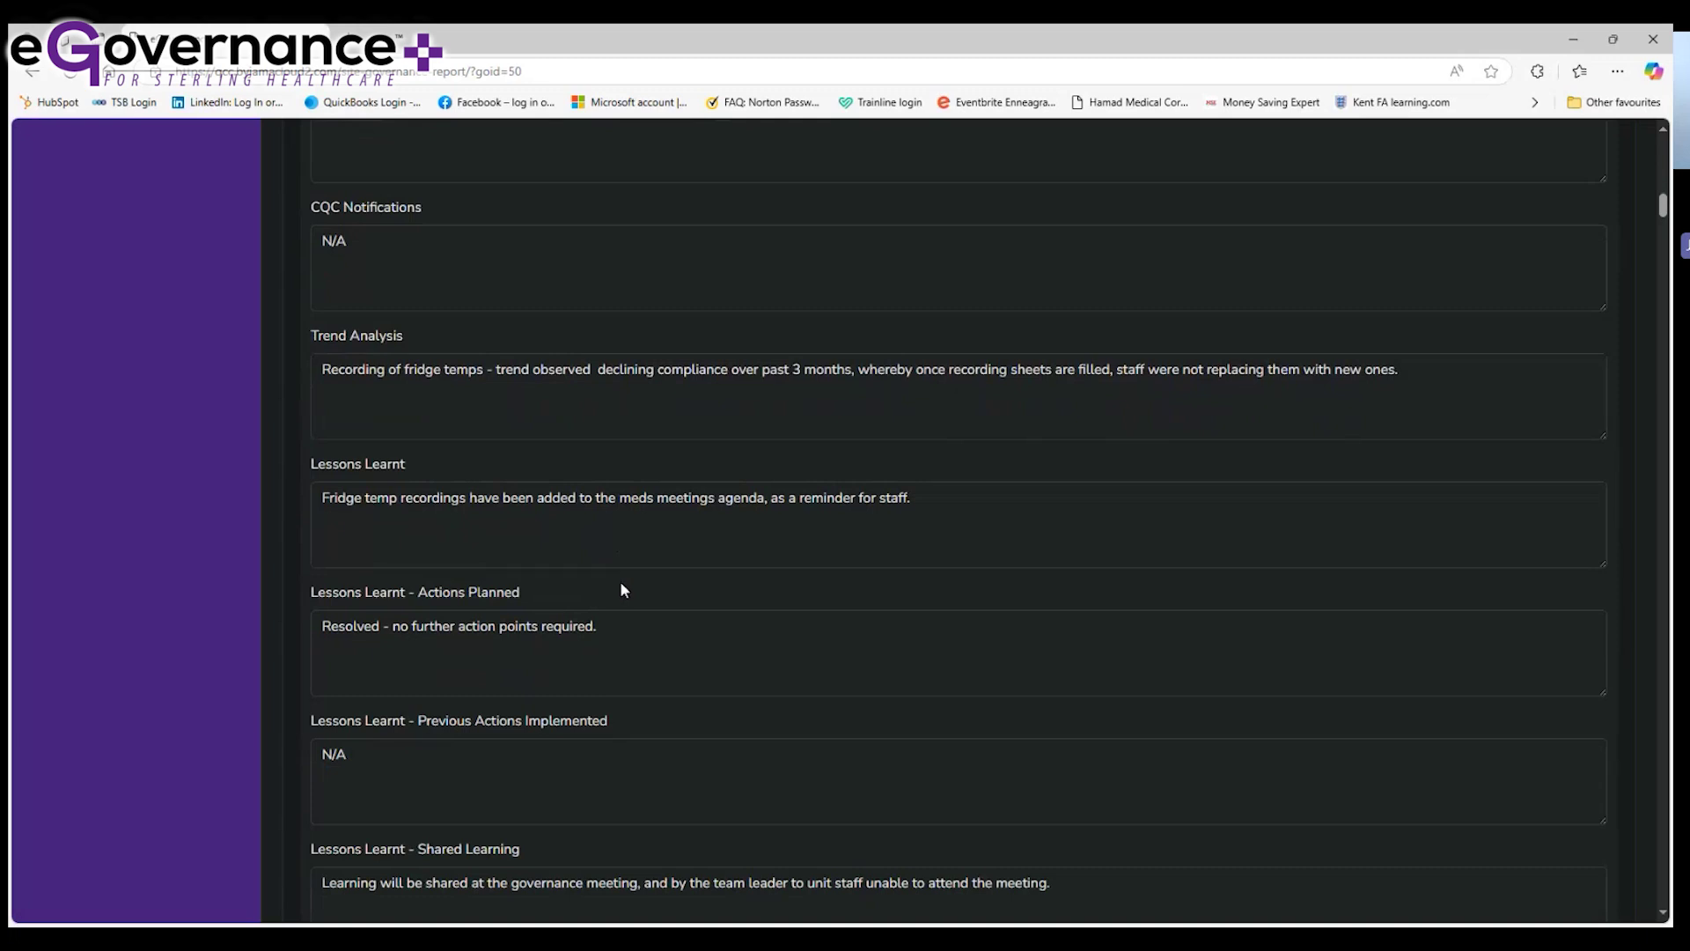
{"action": "left_click_drag", "start_coordinate": [1663, 211], "coordinate": [1669, 706]}
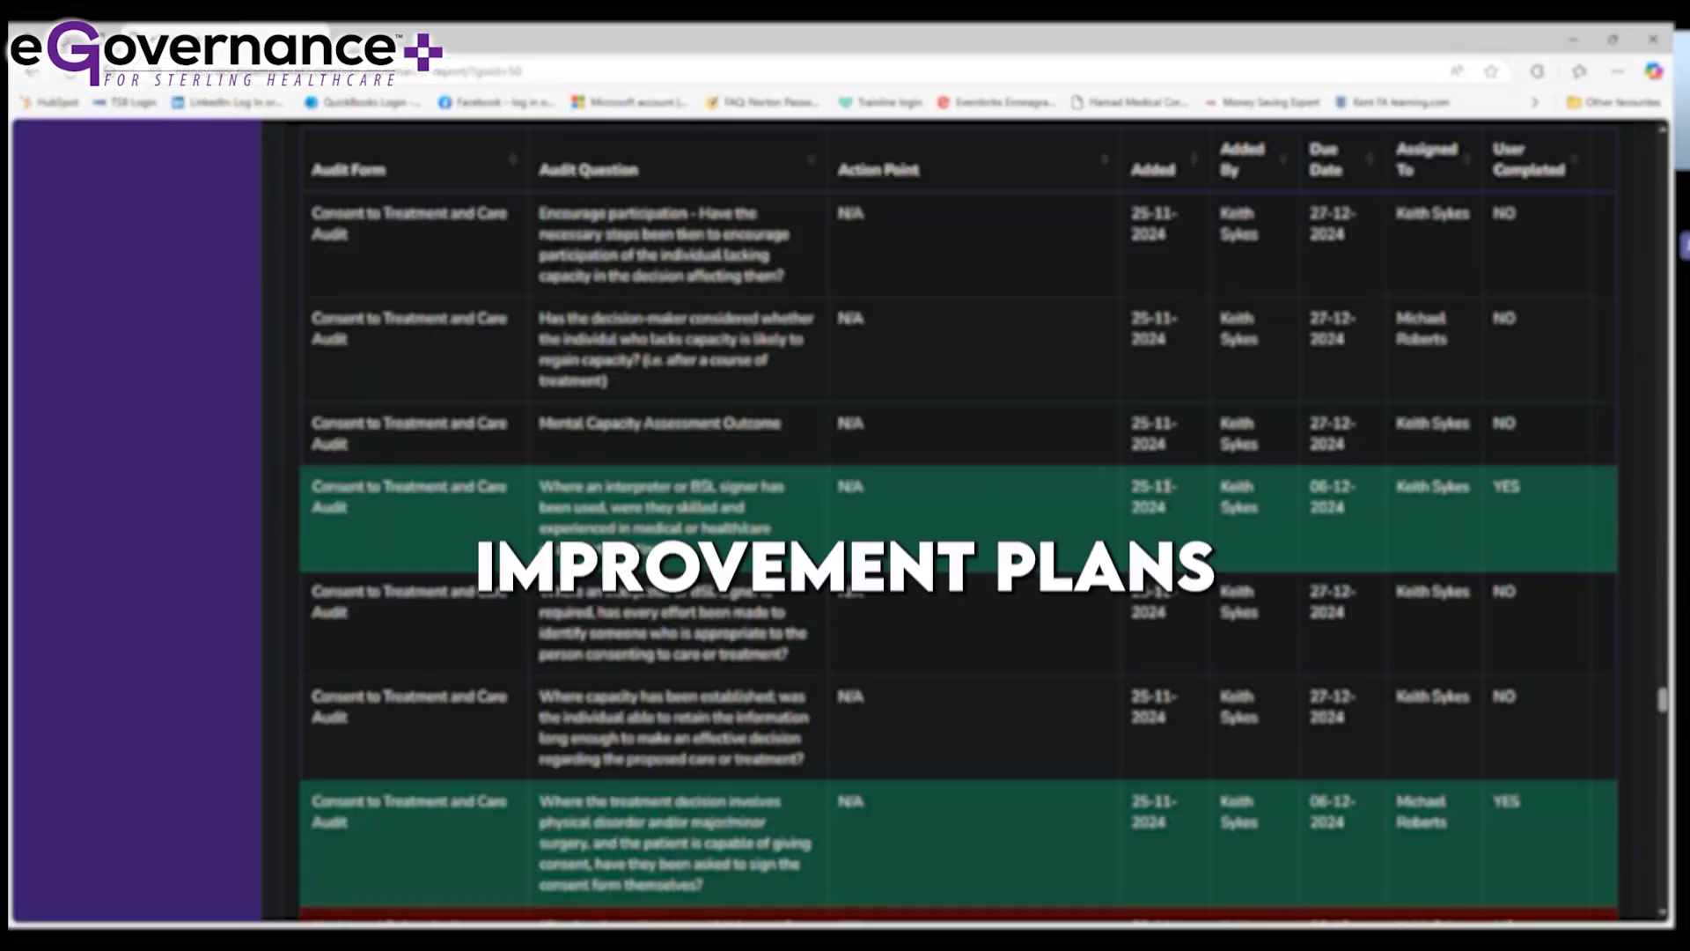